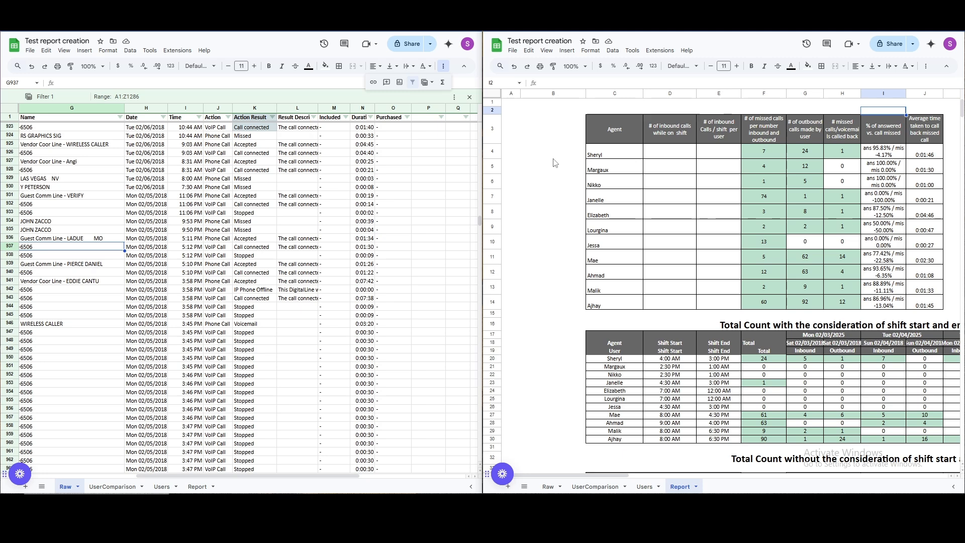
Examine the column headers of the Report sheet's agent summary table, including the two inbound call columns.
{"action": "left_click", "coordinate": [568, 135]}
{"action": "left_click", "coordinate": [837, 127]}
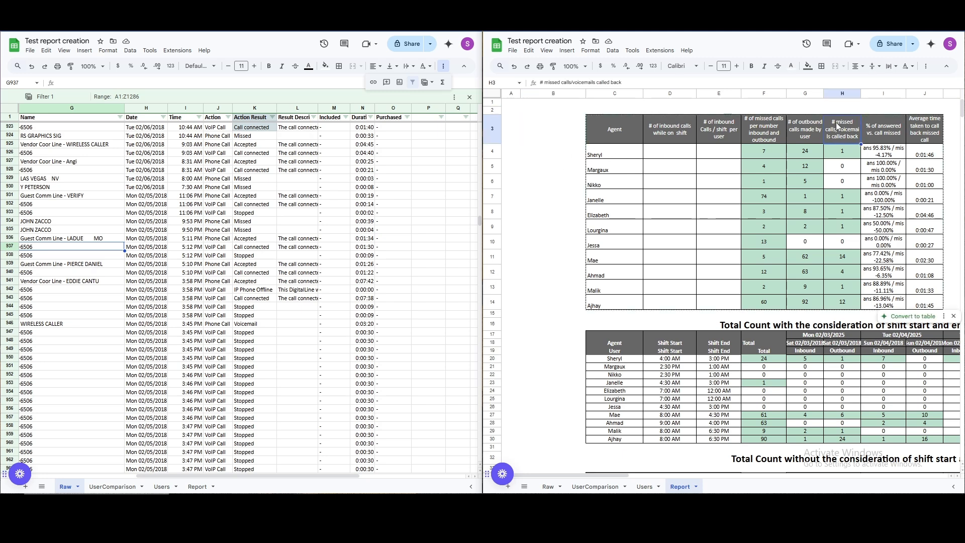
{"action": "left_click", "coordinate": [656, 135]}
{"action": "left_click", "coordinate": [620, 131]}
{"action": "left_click", "coordinate": [666, 133]}
{"action": "left_click", "coordinate": [699, 133]}
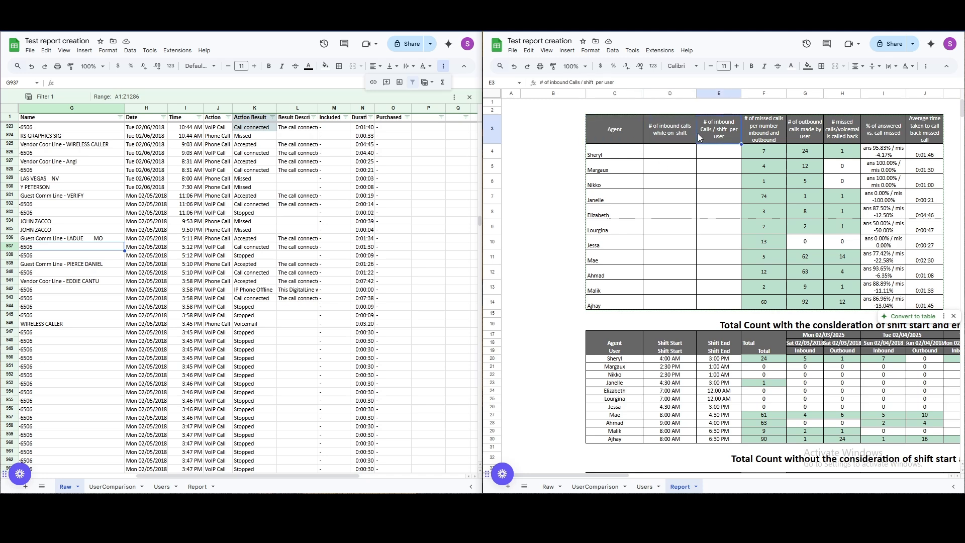
{"action": "left_click", "coordinate": [759, 133]}
{"action": "left_click", "coordinate": [719, 134]}
{"action": "left_click", "coordinate": [334, 163]}
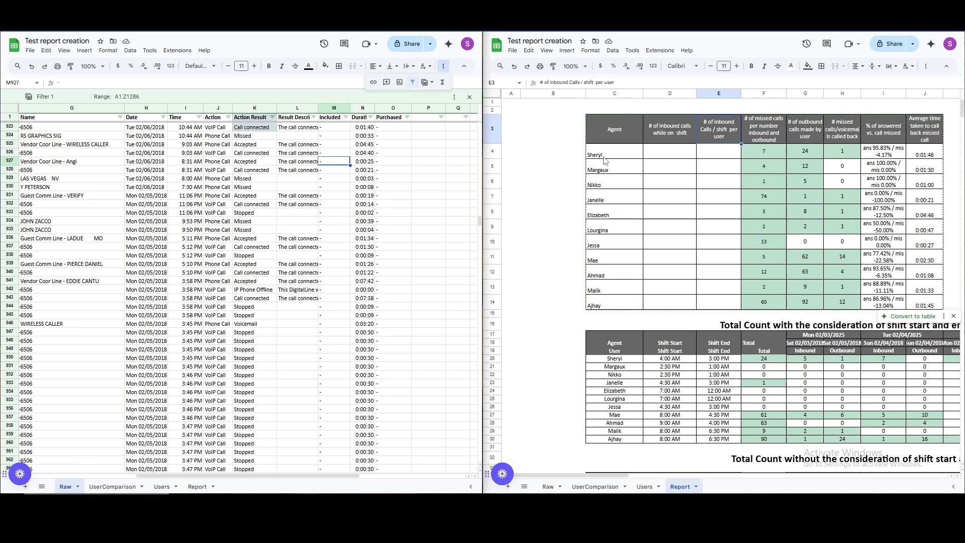
{"action": "left_click", "coordinate": [664, 140]}
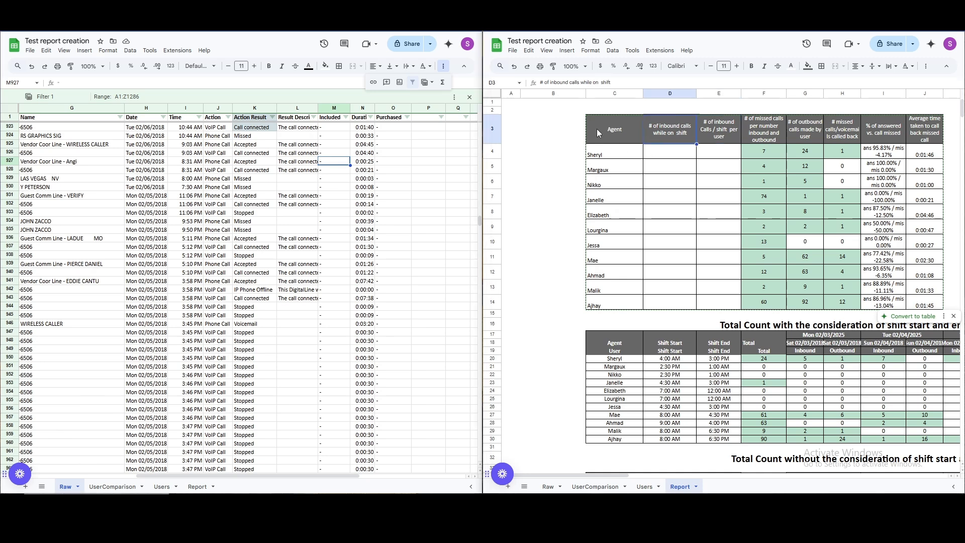
Look over the first columns of the Raw call log and the UserComparison sheet, ending on the Report sheet.
{"action": "left_click", "coordinate": [241, 213]}
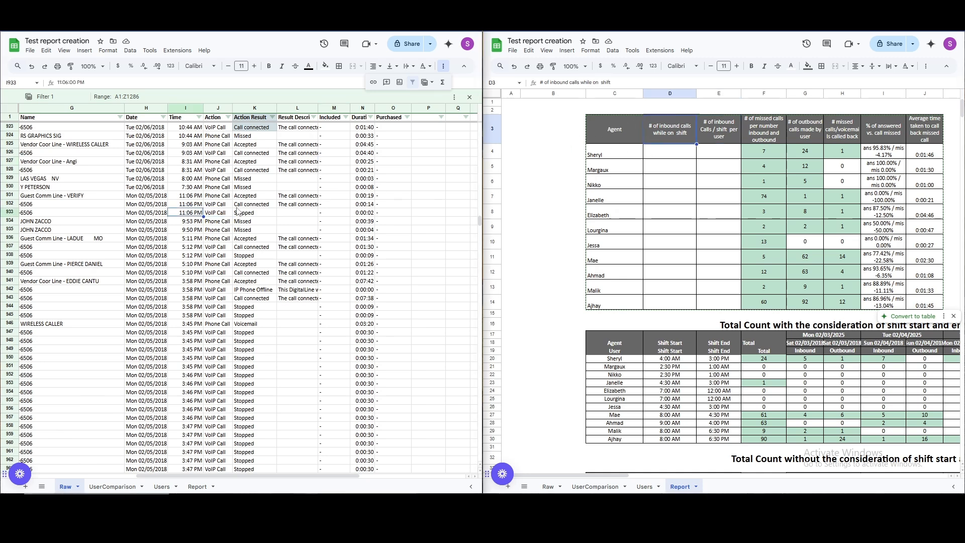
{"action": "key", "text": "Home"}
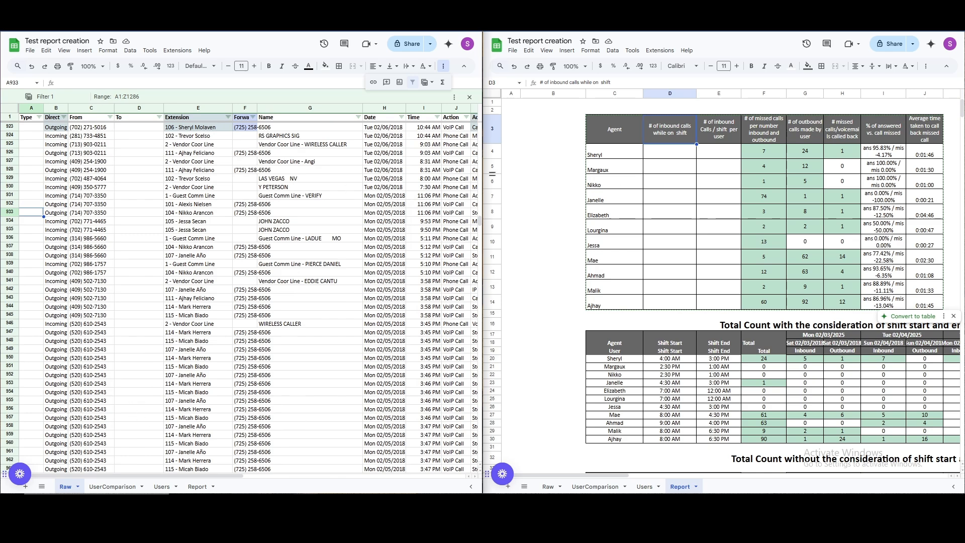
{"action": "left_click", "coordinate": [597, 486]}
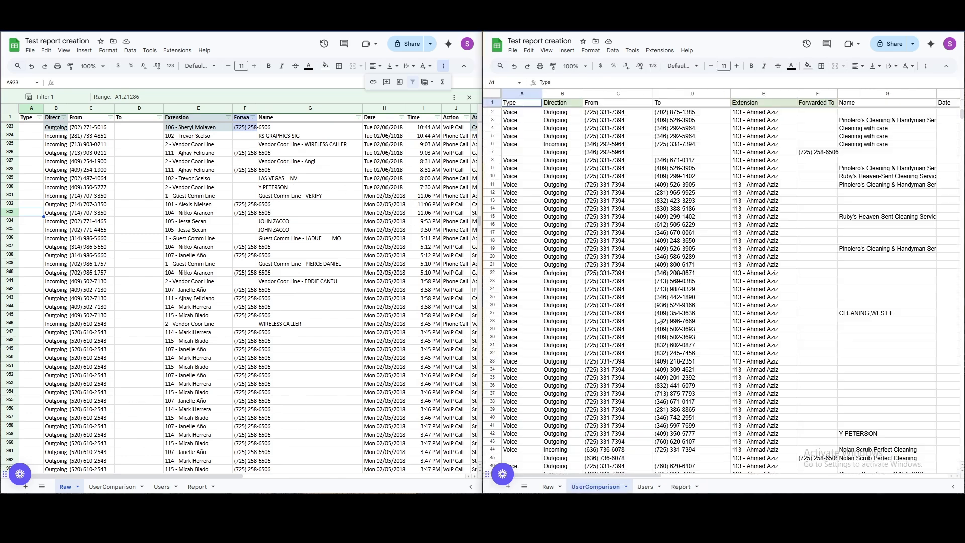
{"action": "left_click", "coordinate": [548, 486]}
{"action": "left_click", "coordinate": [680, 487]}
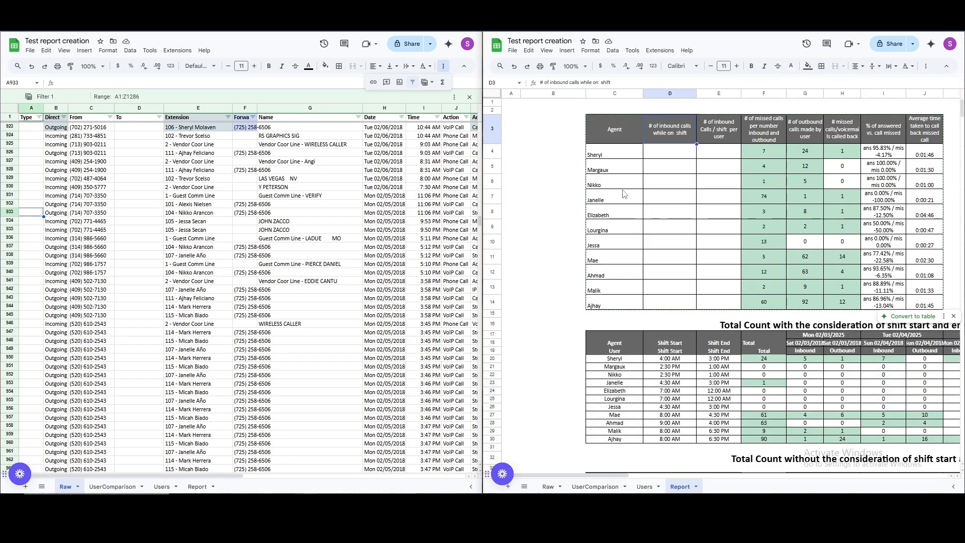
Highlight the first agent's name, shift start and shift end cells (C20:E20) in the Report sheet with a light blue fill.
{"action": "left_click", "coordinate": [618, 159]}
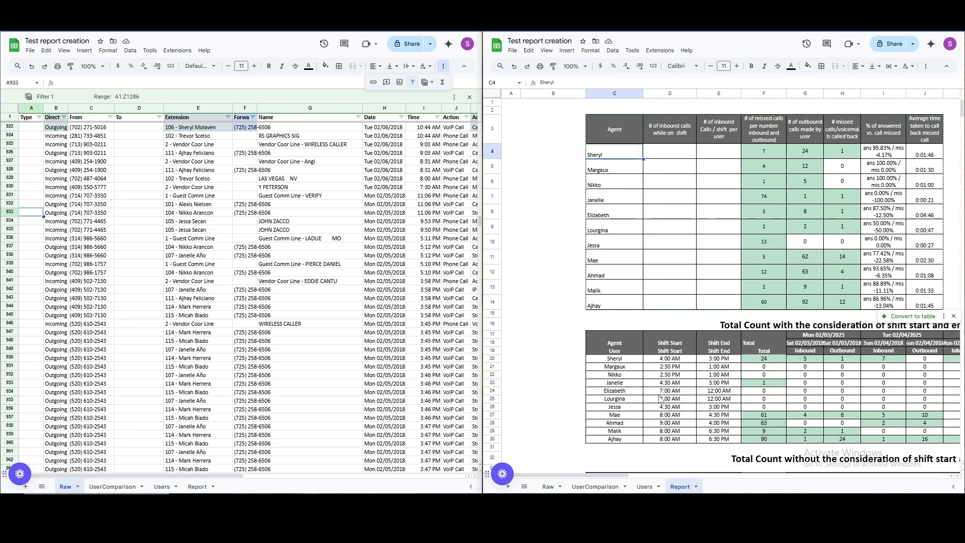
{"action": "left_click", "coordinate": [664, 357]}
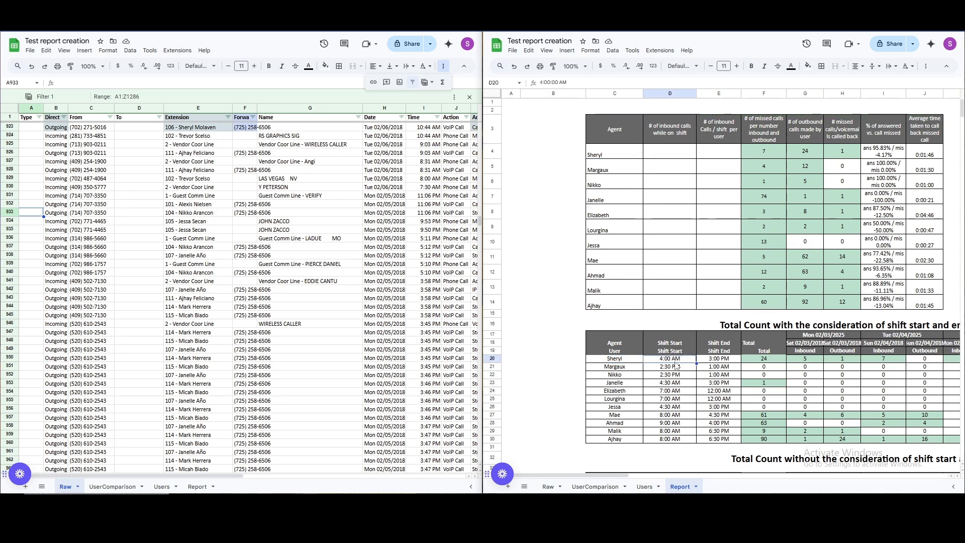
{"action": "left_click", "coordinate": [712, 360]}
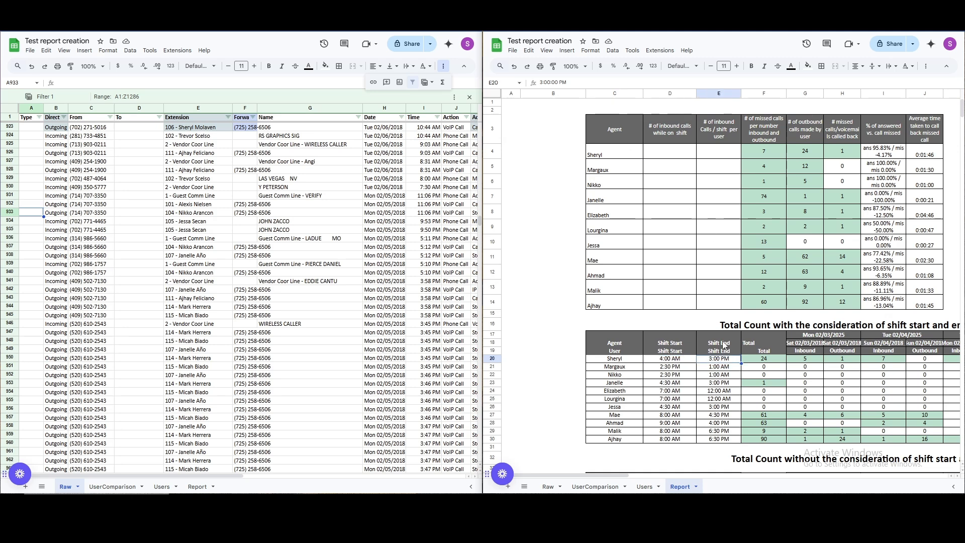
{"action": "left_click_drag", "start_coordinate": [632, 358], "coordinate": [716, 360]}
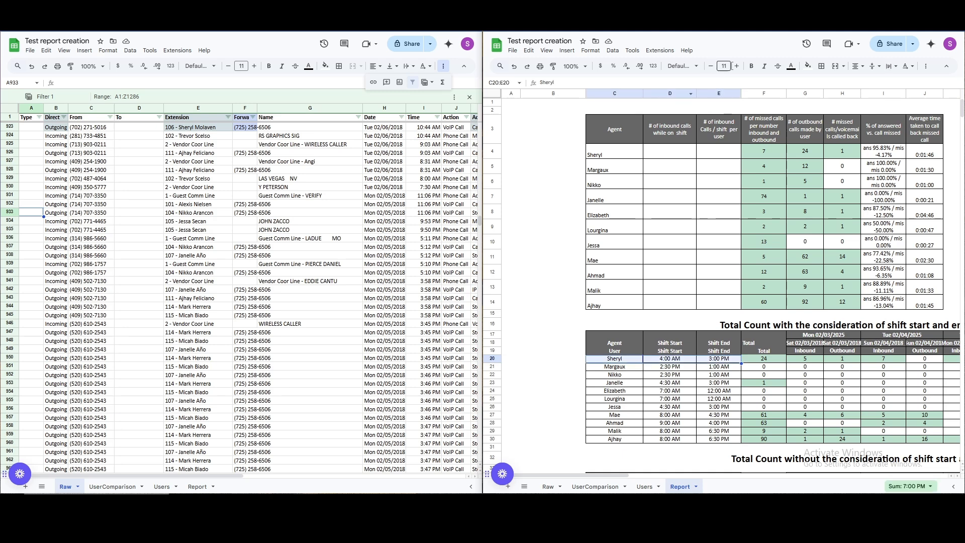
{"action": "left_click", "coordinate": [814, 69]}
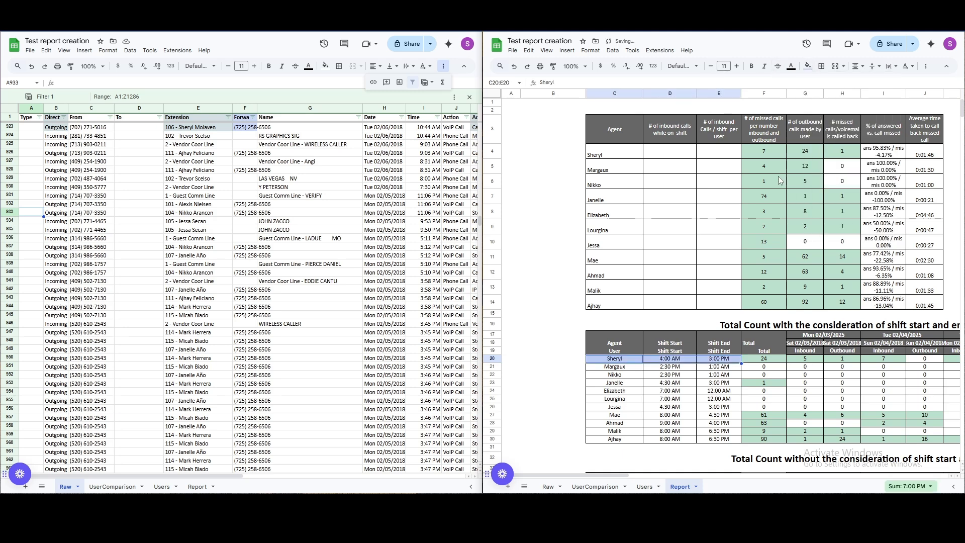
{"action": "left_click", "coordinate": [859, 111]}
{"action": "left_click", "coordinate": [591, 353]}
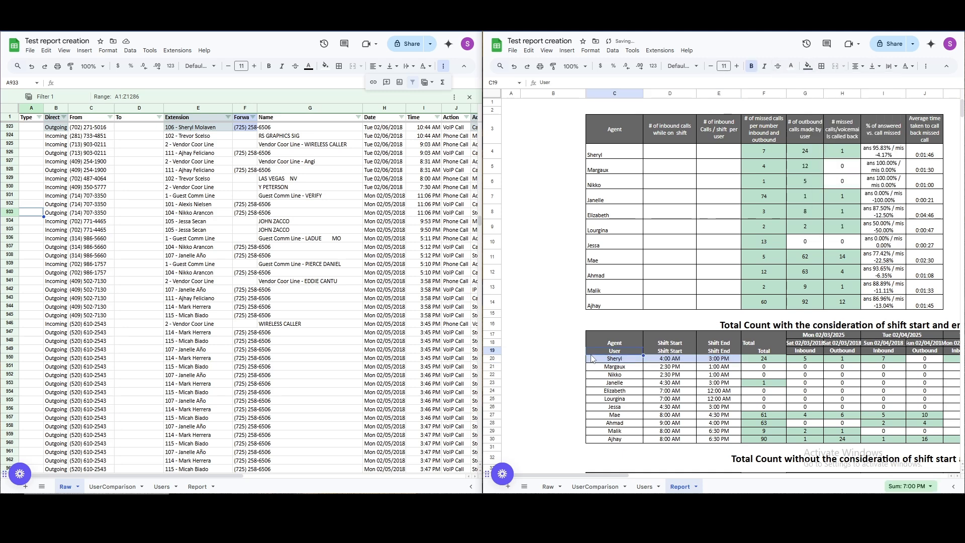
{"action": "left_click", "coordinate": [566, 141]}
{"action": "left_click", "coordinate": [657, 162]}
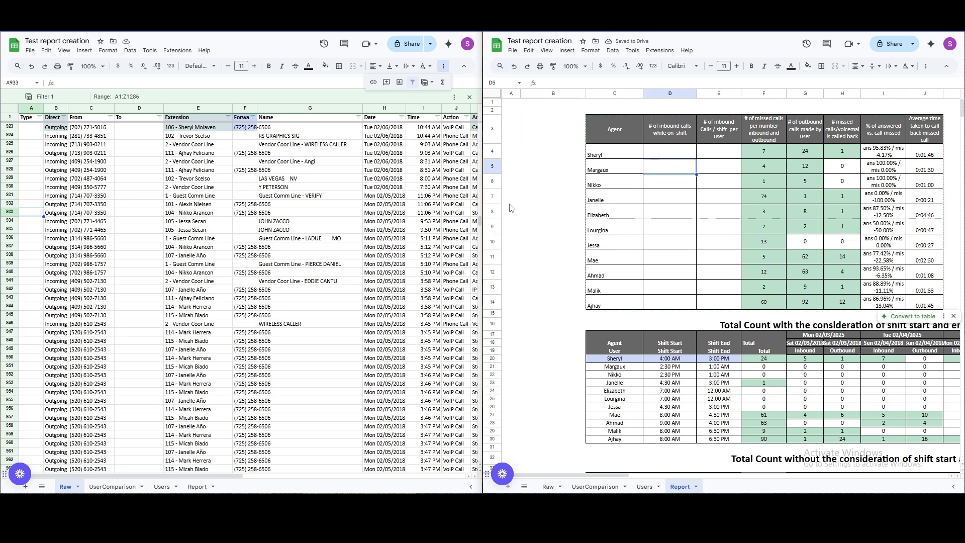
{"action": "left_click", "coordinate": [616, 158]}
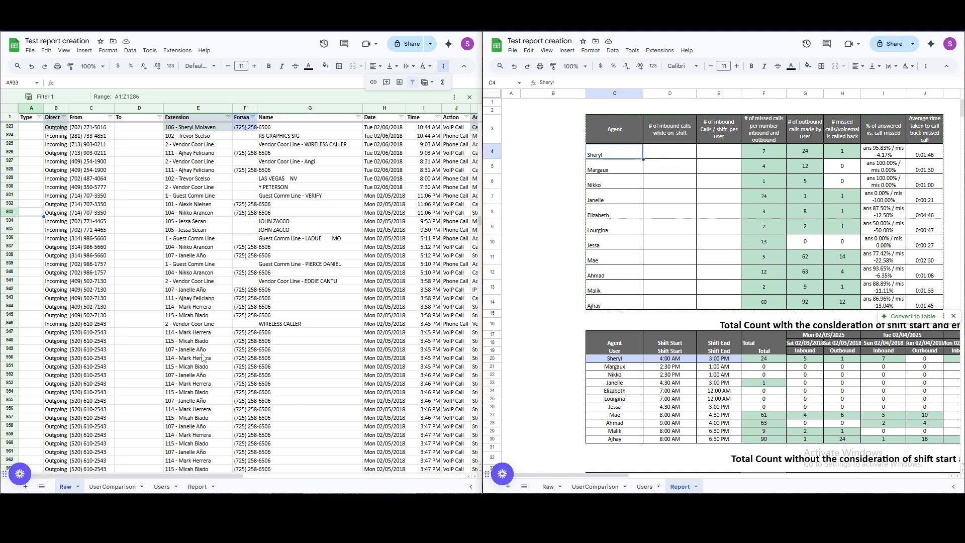
View the Extension column's filter values in the Raw sheet and leave all of them selected.
{"action": "left_click", "coordinate": [331, 307]}
{"action": "key", "text": "Left"}
{"action": "key", "text": "Left"}
{"action": "key", "text": "Left"}
{"action": "key", "text": "Left"}
{"action": "key", "text": "Left"}
{"action": "key", "text": "Left"}
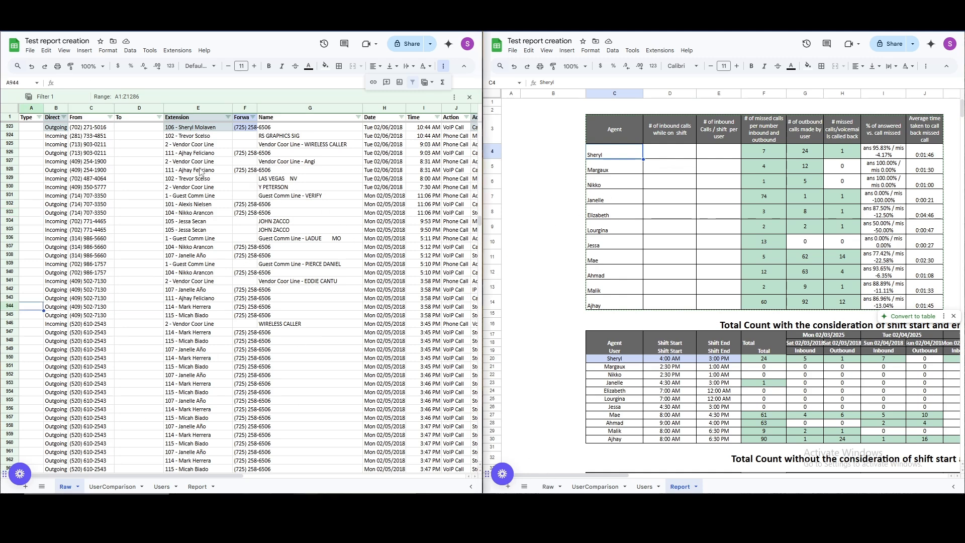
{"action": "left_click", "coordinate": [228, 118]}
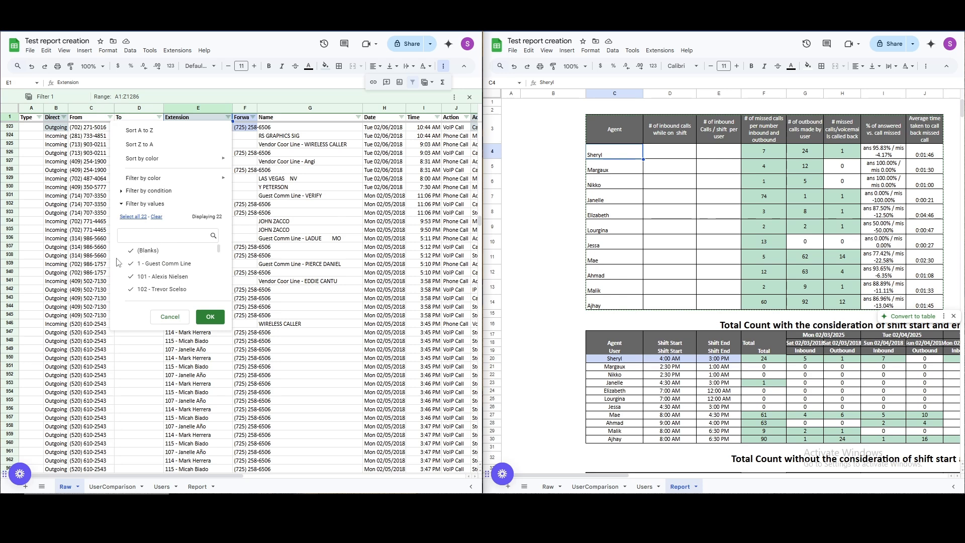
{"action": "left_click", "coordinate": [210, 317]}
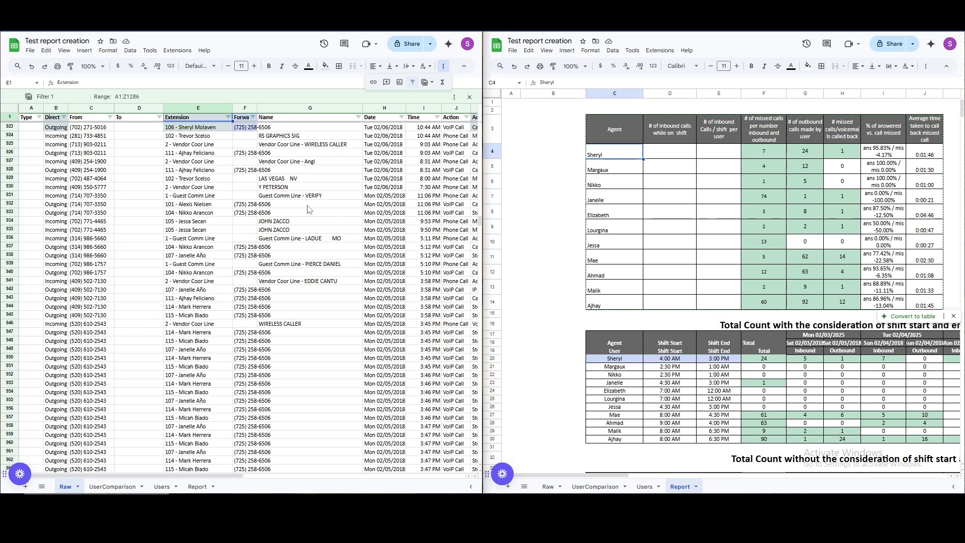
Search the Raw sheet for the first agent's first name.
{"action": "left_click", "coordinate": [231, 196]}
{"action": "left_click", "coordinate": [292, 146]}
{"action": "key", "text": "ctrl+f"}
{"action": "type", "text": "sdj"}
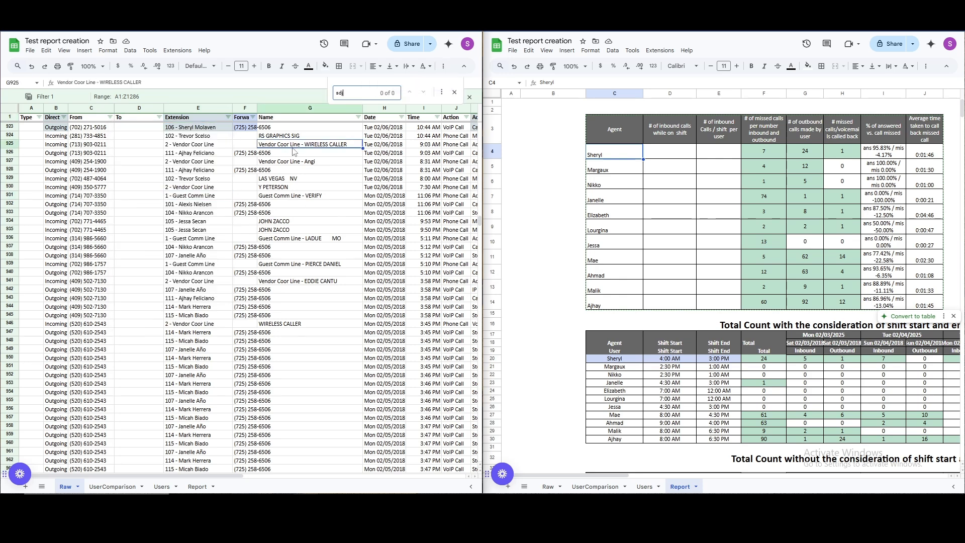
{"action": "key", "text": "BackSpace"}
{"action": "key", "text": "BackSpace"}
{"action": "type", "text": "heryl"}
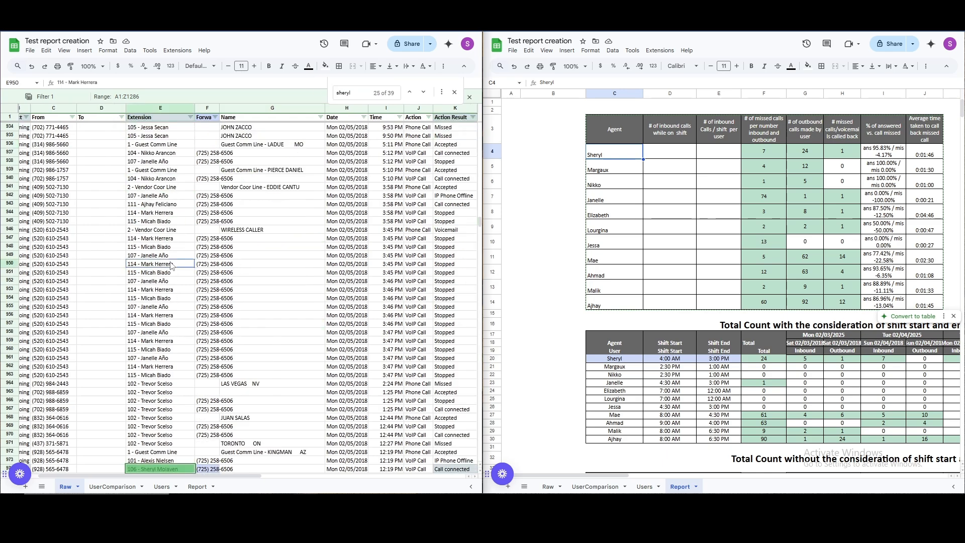
Review the agent's matching call rows down to the end of the Raw data, checking the Direction in row 1245.
{"action": "left_click", "coordinate": [181, 263]}
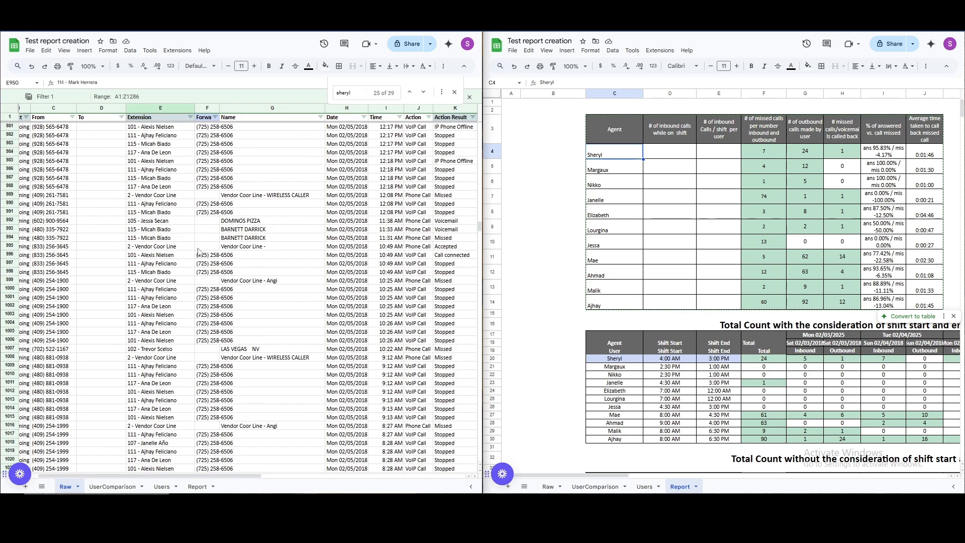
{"action": "scroll", "coordinate": [199, 251], "scroll_direction": "down", "scroll_amount": 3}
{"action": "scroll", "coordinate": [199, 251], "scroll_direction": "down", "scroll_amount": 20}
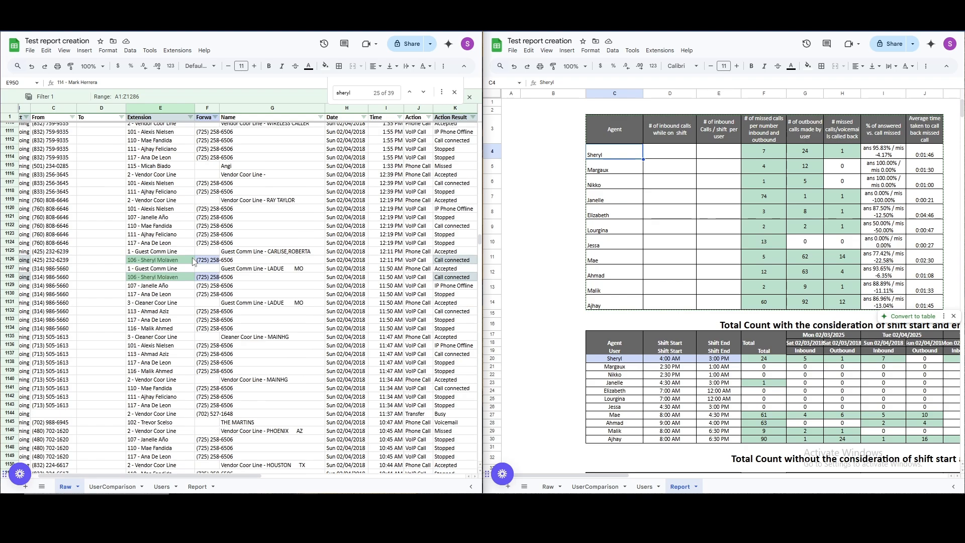
{"action": "left_click_drag", "start_coordinate": [215, 475], "coordinate": [194, 476]}
{"action": "scroll", "coordinate": [313, 361], "scroll_direction": "down", "scroll_amount": 12}
{"action": "scroll", "coordinate": [313, 361], "scroll_direction": "down", "scroll_amount": 14}
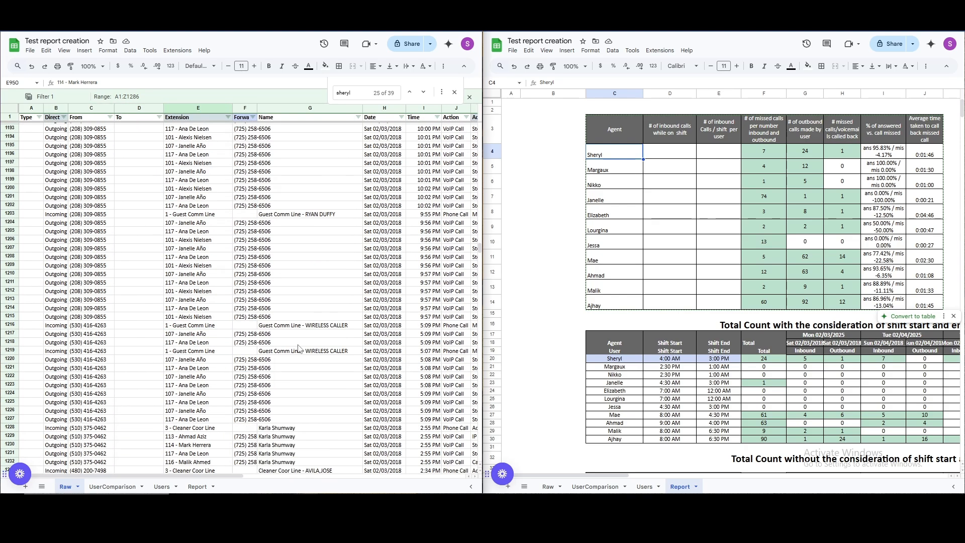
{"action": "scroll", "coordinate": [315, 312], "scroll_direction": "up", "scroll_amount": 4}
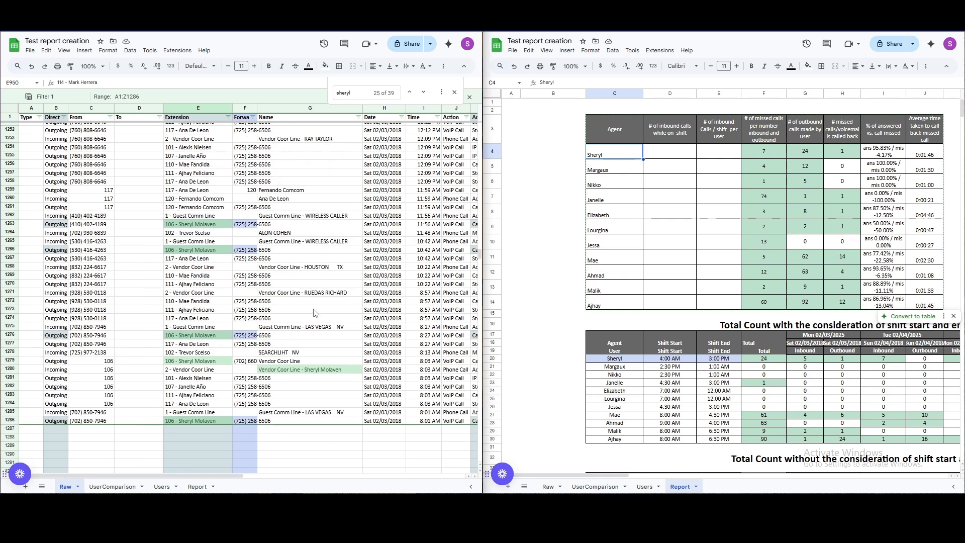
{"action": "left_click", "coordinate": [293, 371]}
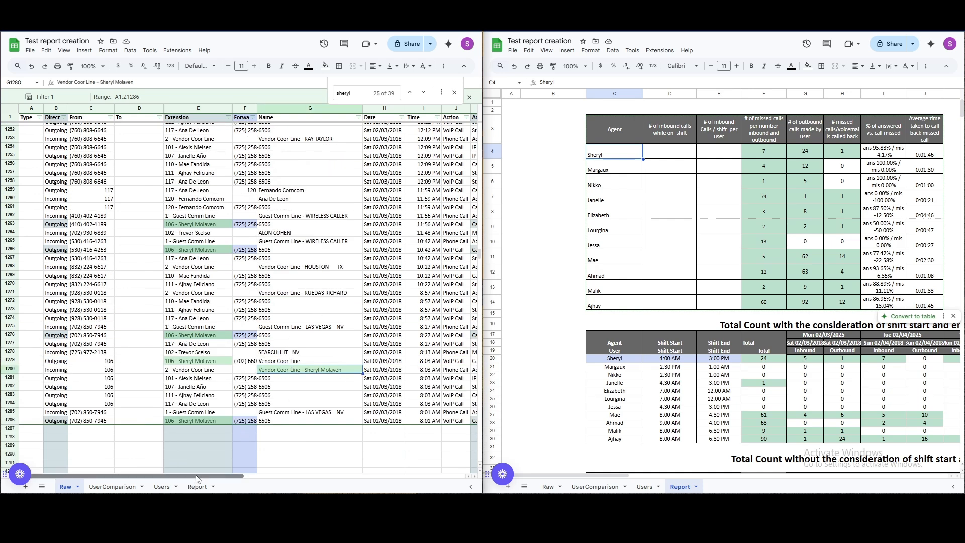
{"action": "scroll", "coordinate": [123, 265], "scroll_direction": "up", "scroll_amount": 4}
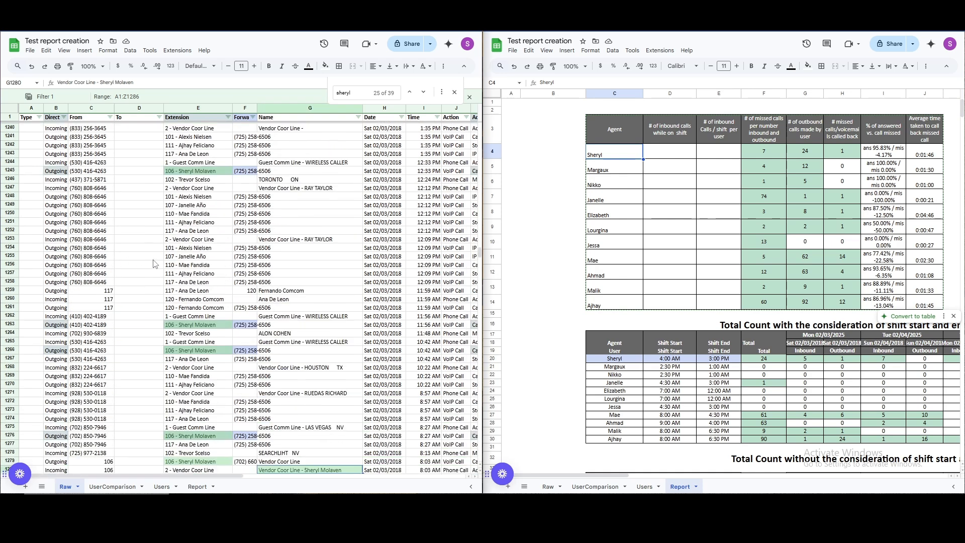
{"action": "left_click", "coordinate": [55, 171]}
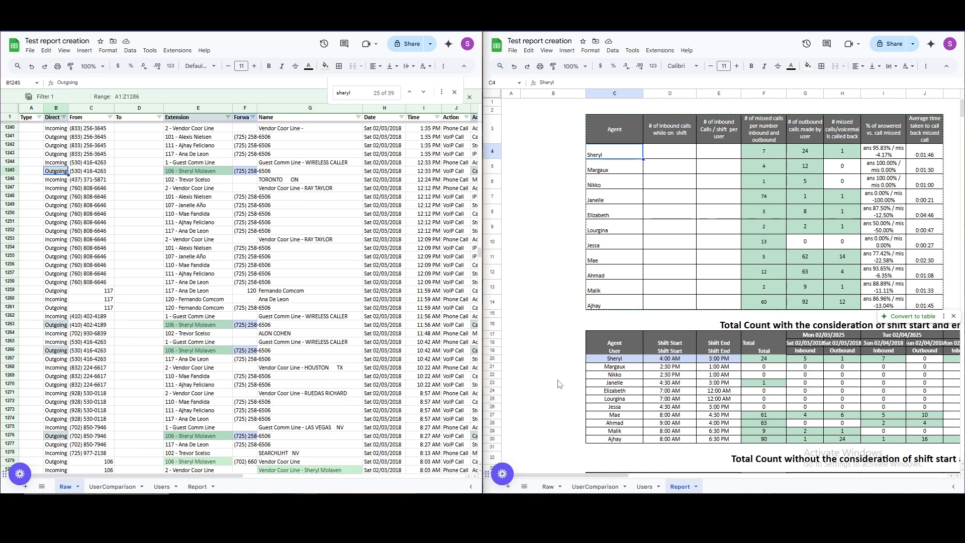
Apply the saved filter view Filter 1 to the UserComparison sheet.
{"action": "left_click", "coordinate": [597, 487]}
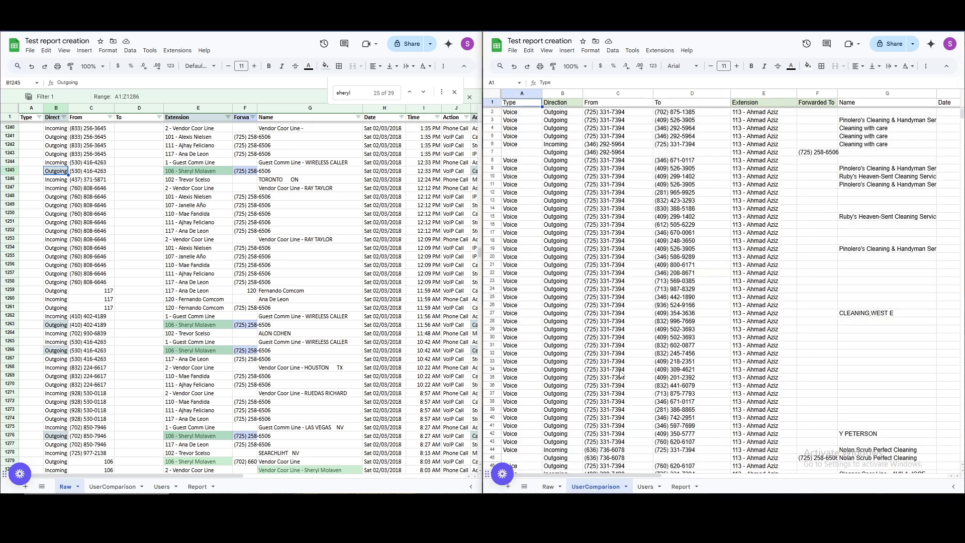
{"action": "scroll", "coordinate": [619, 310], "scroll_direction": "down", "scroll_amount": 4}
{"action": "scroll", "coordinate": [744, 226], "scroll_direction": "up", "scroll_amount": 4}
{"action": "left_click", "coordinate": [925, 66]}
{"action": "left_click", "coordinate": [911, 82]}
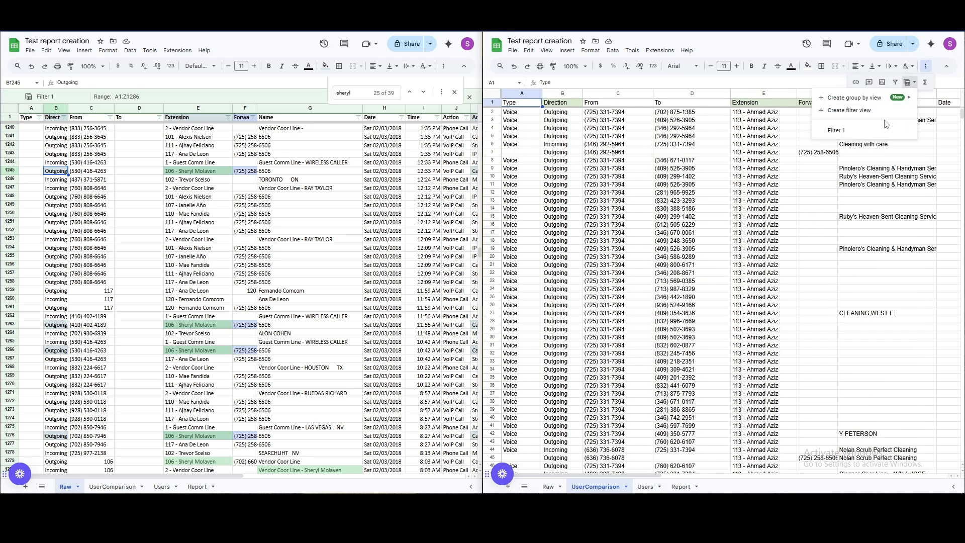
{"action": "left_click", "coordinate": [837, 130]}
{"action": "left_click", "coordinate": [691, 207]}
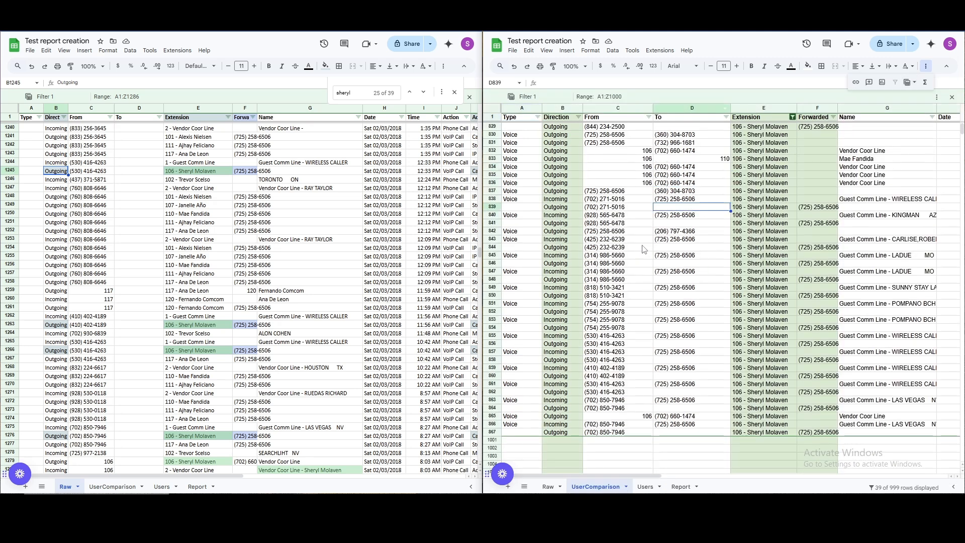
Inspect the Direction, From and To values of the agent's calls in rows 844 and 845 of the UserComparison sheet.
{"action": "left_click", "coordinate": [559, 248]}
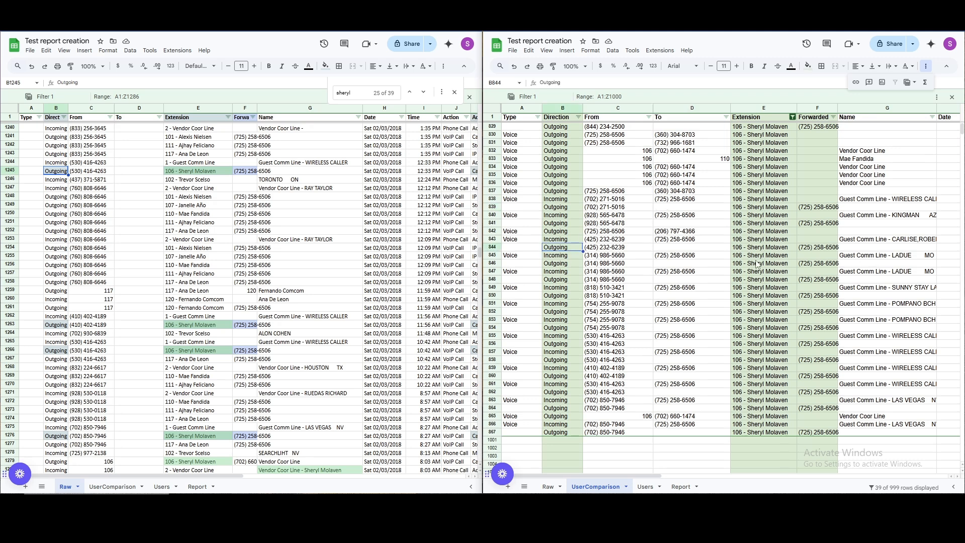
{"action": "left_click", "coordinate": [569, 256]}
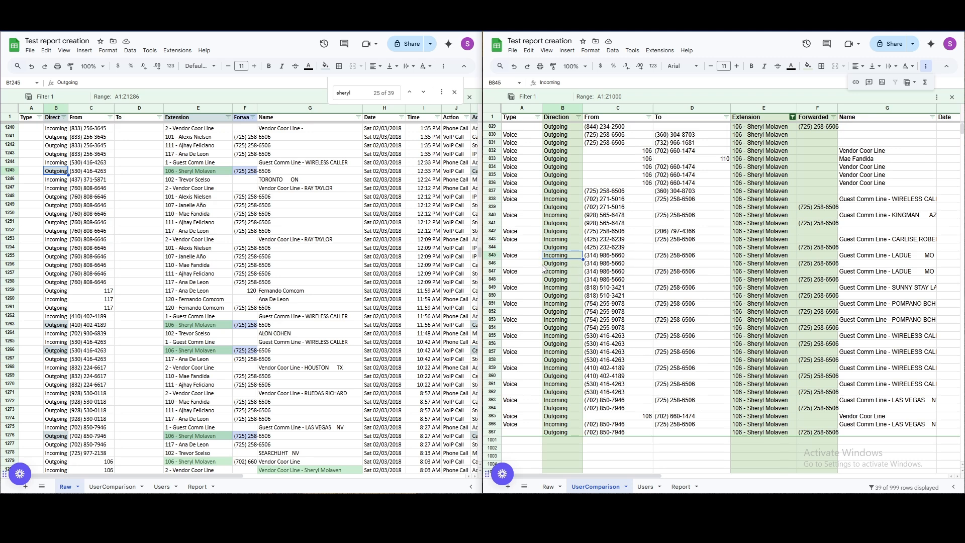
{"action": "key", "text": "Right"}
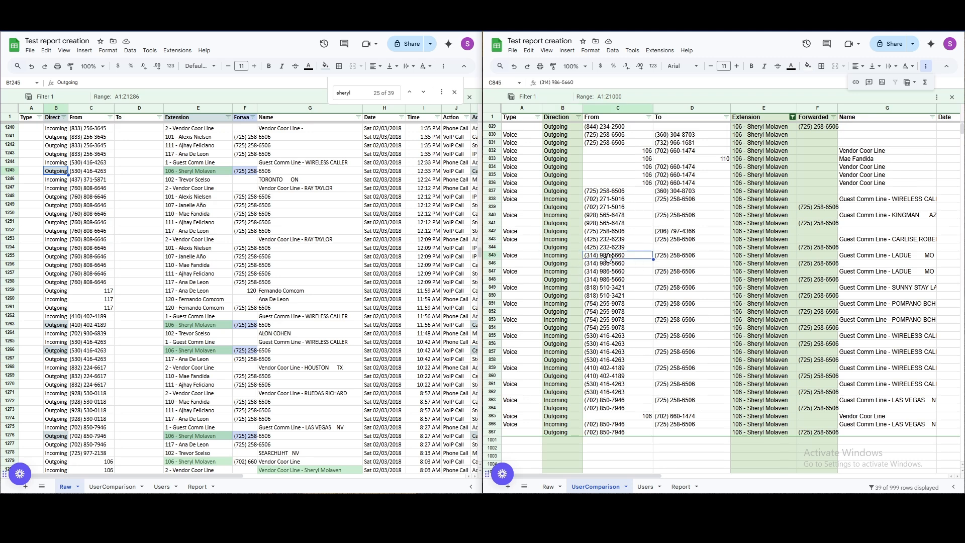
{"action": "left_click", "coordinate": [686, 260]}
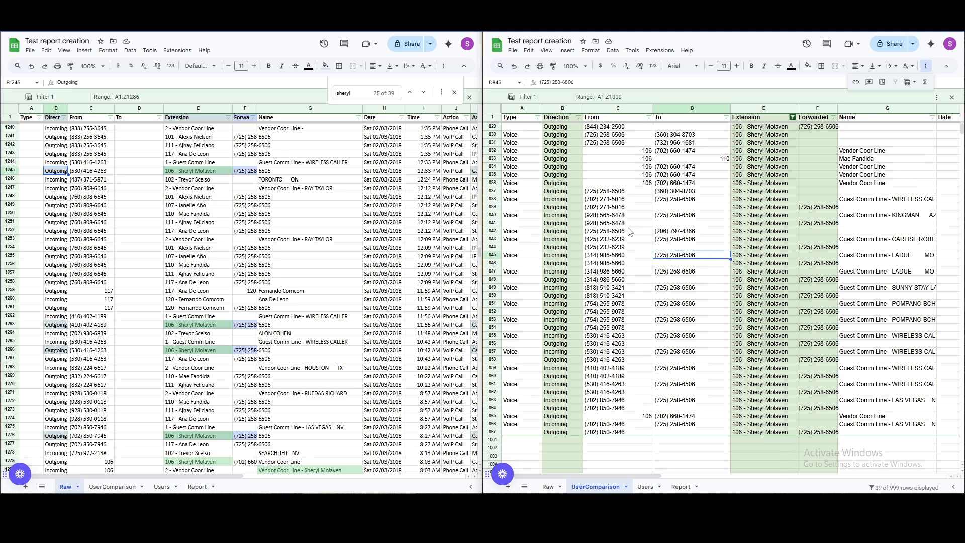
Examine the Direction, Extension, Forwarded To, Name and Date values of the agent's call in row 846 of the UserComparison sheet.
{"action": "left_click", "coordinate": [552, 264]}
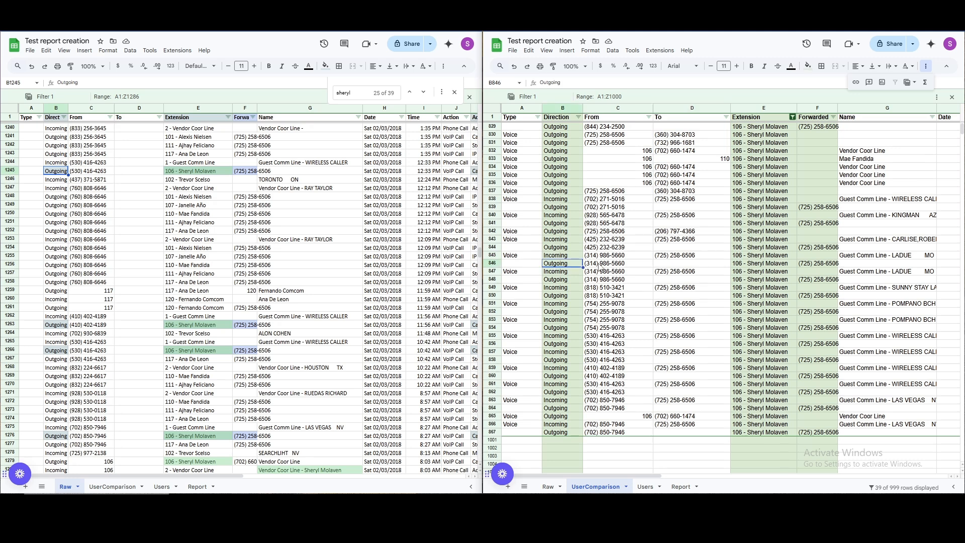
{"action": "key", "text": "Right"}
{"action": "key", "text": "Right"}
{"action": "key", "text": "Right"}
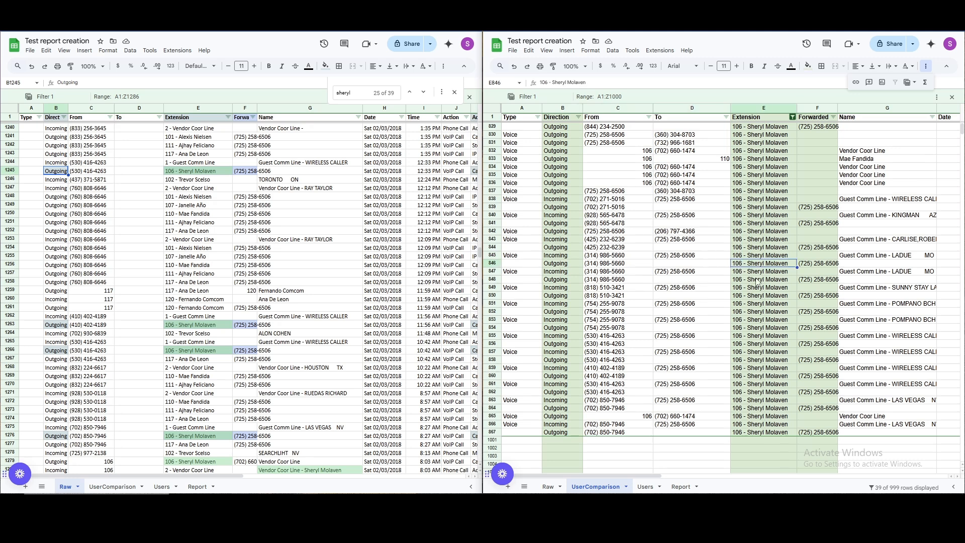
{"action": "key", "text": "Right"}
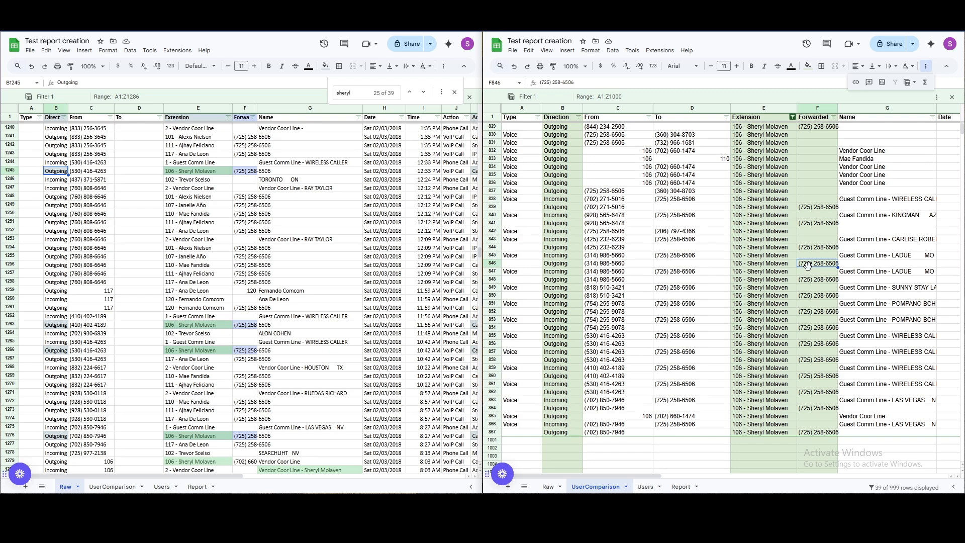
{"action": "left_click", "coordinate": [763, 267]}
{"action": "key", "text": "Right"}
{"action": "key", "text": "Right"}
{"action": "key", "text": "Right"}
{"action": "key", "text": "Right"}
{"action": "key", "text": "Right"}
{"action": "key", "text": "Right"}
{"action": "key", "text": "Right"}
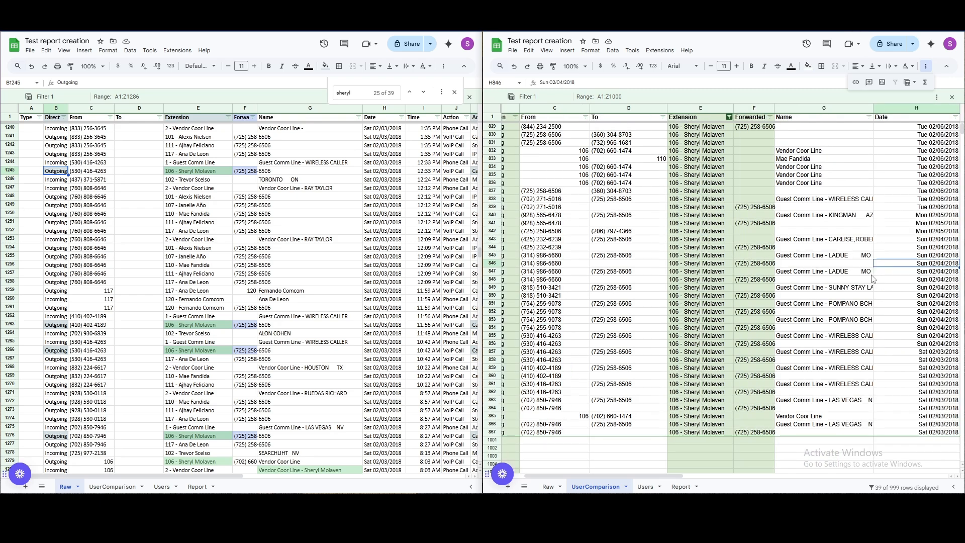
{"action": "key", "text": "Left"}
{"action": "key", "text": "Left"}
{"action": "key", "text": "Left"}
{"action": "key", "text": "Left"}
{"action": "key", "text": "Left"}
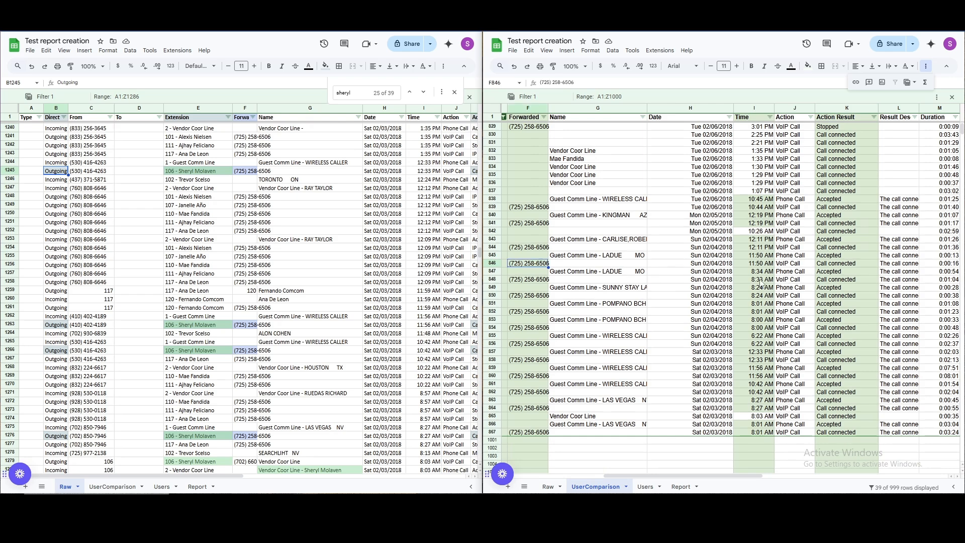
Examine the Time, Action, Action Result and Result Description values of the call in row 846.
{"action": "key", "text": "Right"}
{"action": "key", "text": "Right"}
{"action": "key", "text": "Right"}
{"action": "key", "text": "Right"}
{"action": "key", "text": "Right"}
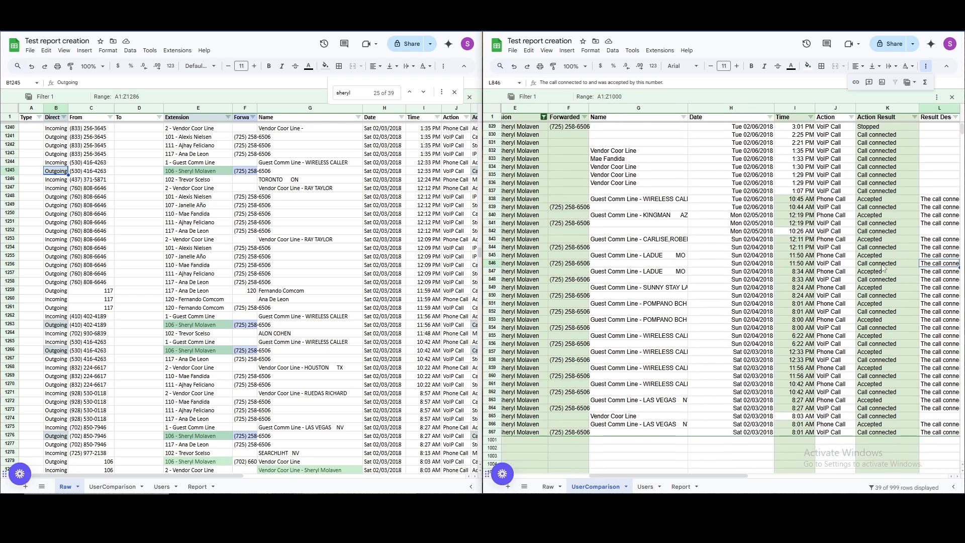
{"action": "left_click", "coordinate": [810, 265]}
{"action": "key", "text": "Right"}
{"action": "key", "text": "Right"}
{"action": "key", "text": "Right"}
{"action": "key", "text": "Right"}
{"action": "key", "text": "Right"}
{"action": "key", "text": "Right"}
{"action": "key", "text": "Right"}
{"action": "key", "text": "Right"}
{"action": "key", "text": "Right"}
{"action": "key", "text": "Right"}
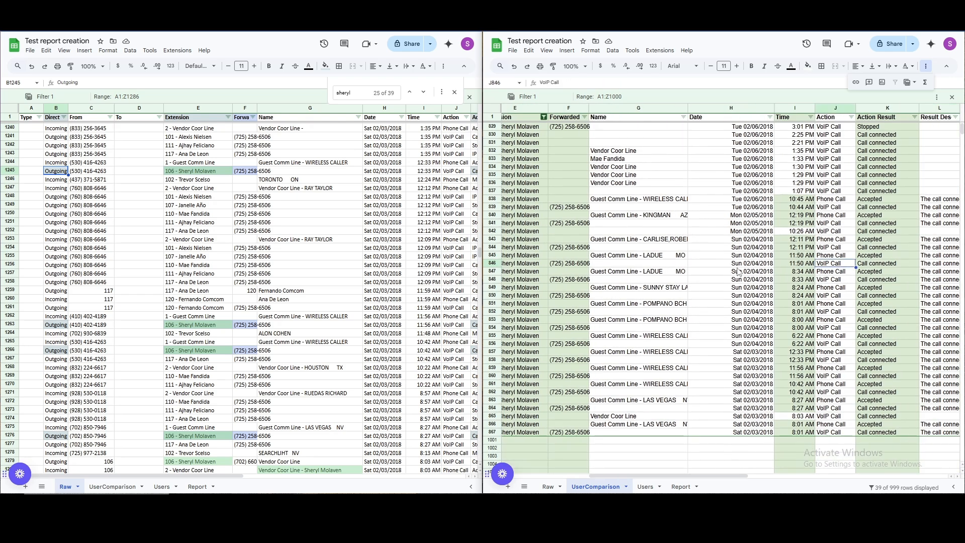
{"action": "key", "text": "Left"}
{"action": "key", "text": "Left"}
{"action": "key", "text": "Left"}
{"action": "key", "text": "Left"}
{"action": "key", "text": "Left"}
{"action": "key", "text": "Left"}
{"action": "key", "text": "Left"}
{"action": "key", "text": "Left"}
{"action": "key", "text": "Left"}
{"action": "key", "text": "Left"}
{"action": "key", "text": "Left"}
{"action": "key", "text": "Left"}
{"action": "key", "text": "Left"}
{"action": "key", "text": "Left"}
{"action": "key", "text": "Left"}
{"action": "key", "text": "Left"}
{"action": "key", "text": "Left"}
{"action": "key", "text": "Left"}
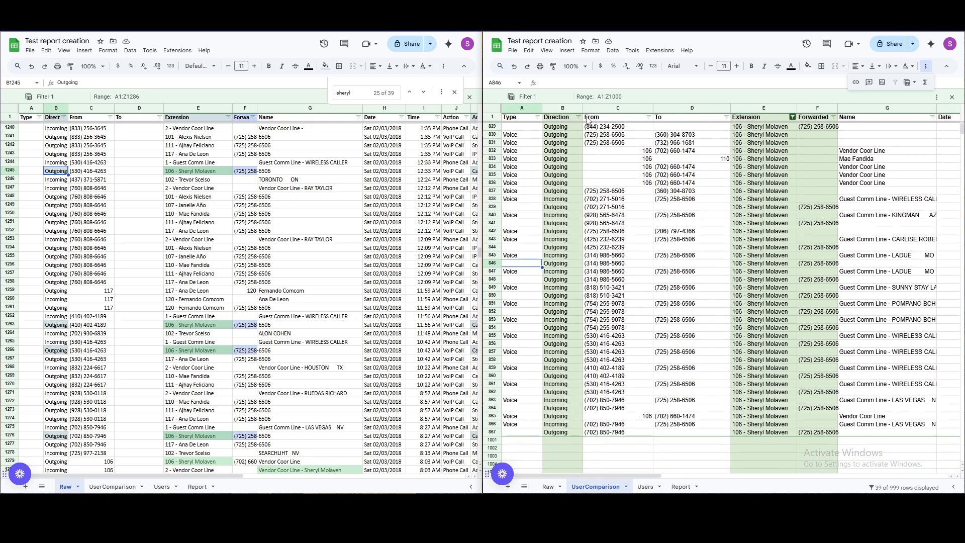
Filter the UserComparison sheet's Direction column to exclude Incoming calls, leaving only Outgoing.
{"action": "left_click", "coordinate": [578, 117]}
{"action": "left_click", "coordinate": [612, 251]}
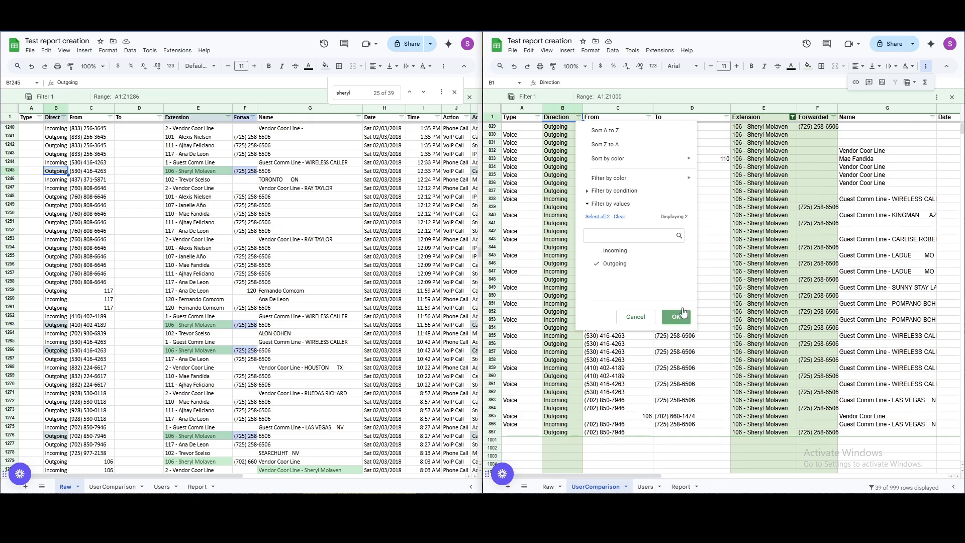
{"action": "left_click", "coordinate": [682, 314]}
Review the filtered outgoing calls, reading across row 846 on the UserComparison sheet.
{"action": "left_click", "coordinate": [753, 223]}
{"action": "left_click", "coordinate": [668, 223]}
{"action": "left_click", "coordinate": [778, 210]}
{"action": "left_click", "coordinate": [668, 231]}
{"action": "left_click", "coordinate": [744, 232]}
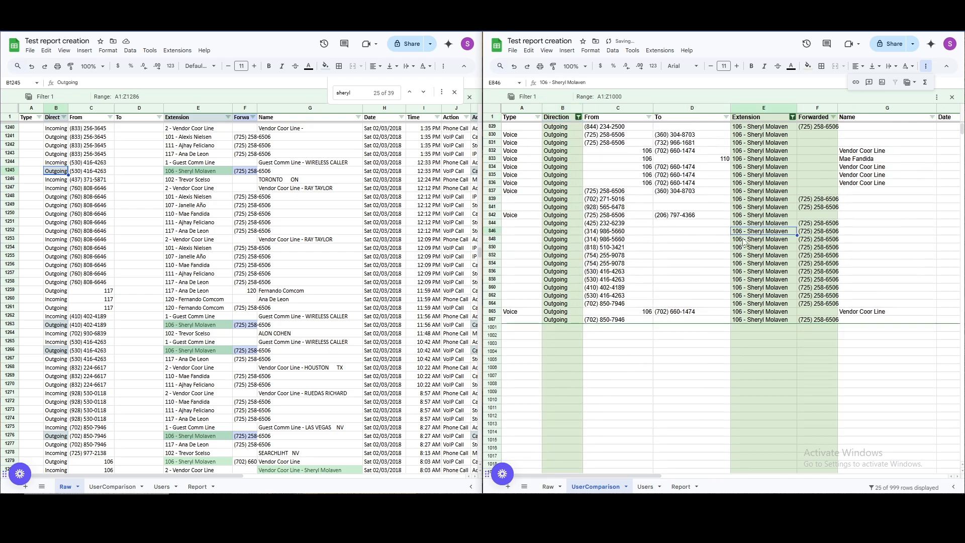
{"action": "key", "text": "Right"}
{"action": "key", "text": "Right"}
{"action": "key", "text": "Right"}
{"action": "key", "text": "Right"}
{"action": "key", "text": "Right"}
{"action": "key", "text": "Right"}
{"action": "key", "text": "Right"}
{"action": "key", "text": "Right"}
{"action": "key", "text": "Right"}
{"action": "key", "text": "Left"}
{"action": "key", "text": "Left"}
{"action": "key", "text": "Left"}
{"action": "key", "text": "Left"}
{"action": "key", "text": "Left"}
{"action": "key", "text": "Left"}
{"action": "key", "text": "Left"}
{"action": "key", "text": "Left"}
{"action": "key", "text": "Left"}
{"action": "key", "text": "Left"}
{"action": "key", "text": "Left"}
{"action": "key", "text": "Left"}
{"action": "key", "text": "Left"}
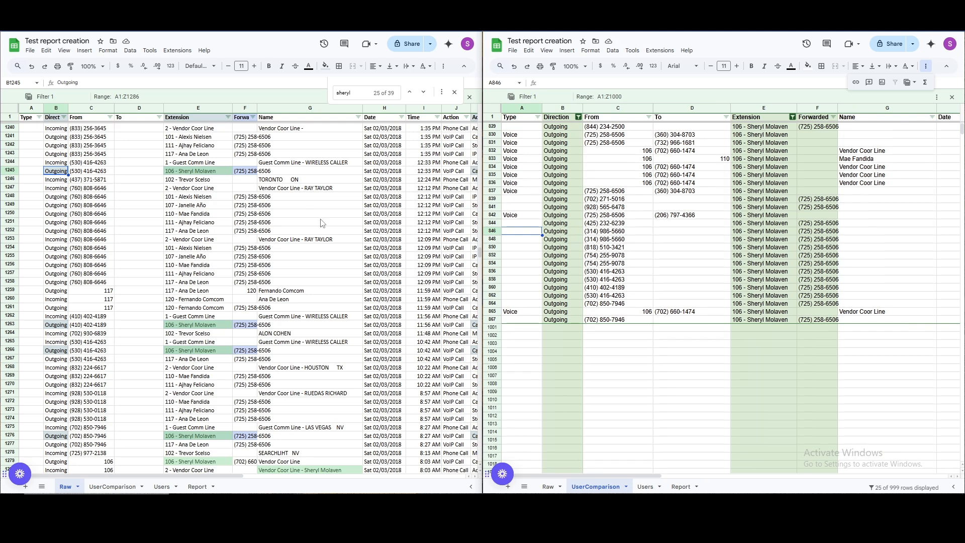
Read across the outgoing call in row 844, from Direction through Time and Duration to the Included column.
{"action": "left_click", "coordinate": [319, 240]}
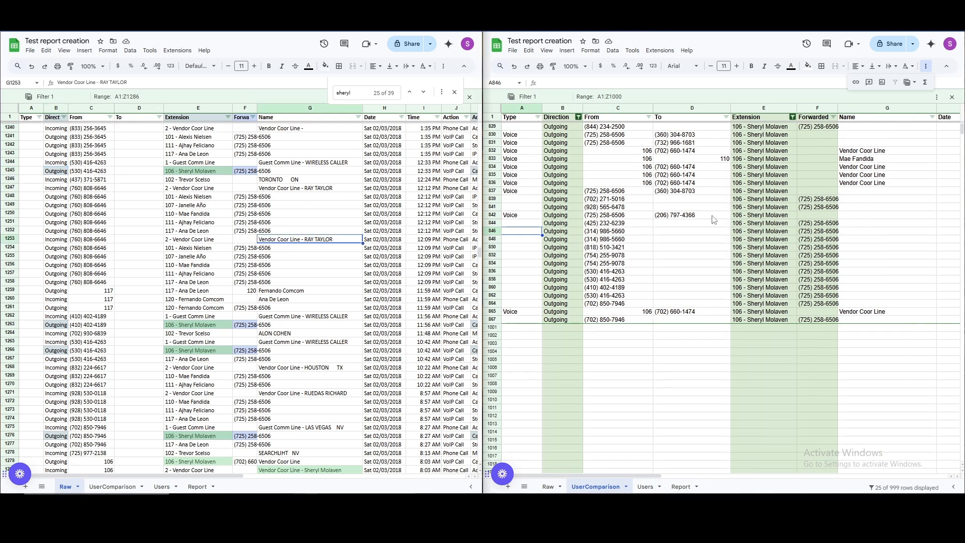
{"action": "left_click_drag", "start_coordinate": [575, 224], "coordinate": [939, 227]}
{"action": "key", "text": "Right"}
{"action": "key", "text": "Right"}
{"action": "key", "text": "Right"}
{"action": "key", "text": "Right"}
{"action": "key", "text": "Right"}
{"action": "key", "text": "Right"}
{"action": "key", "text": "Right"}
{"action": "key", "text": "Right"}
{"action": "key", "text": "Right"}
{"action": "key", "text": "Right"}
{"action": "key", "text": "Right"}
{"action": "left_click", "coordinate": [748, 224]}
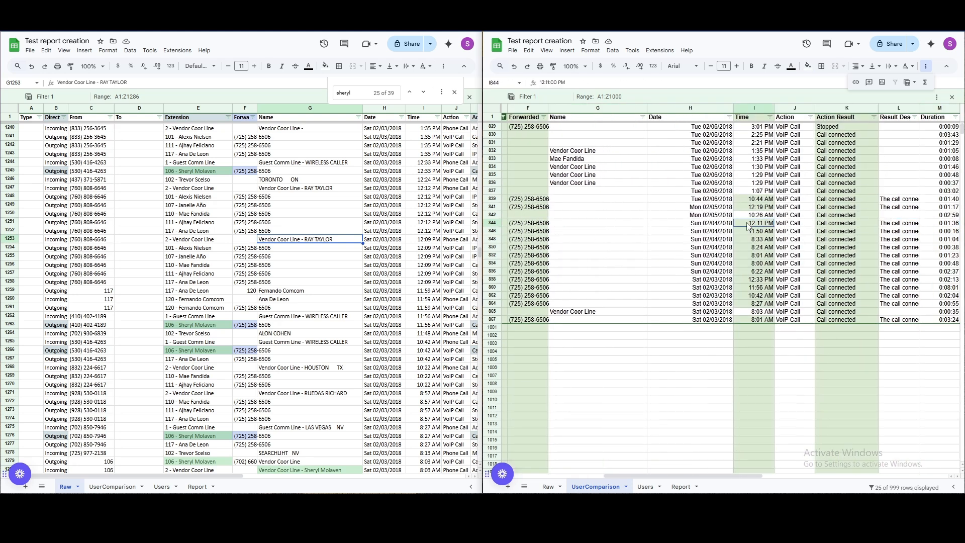
{"action": "key", "text": "Right"}
{"action": "key", "text": "Right"}
{"action": "key", "text": "Right"}
{"action": "key", "text": "Right"}
{"action": "key", "text": "Right"}
{"action": "left_click", "coordinate": [282, 244]}
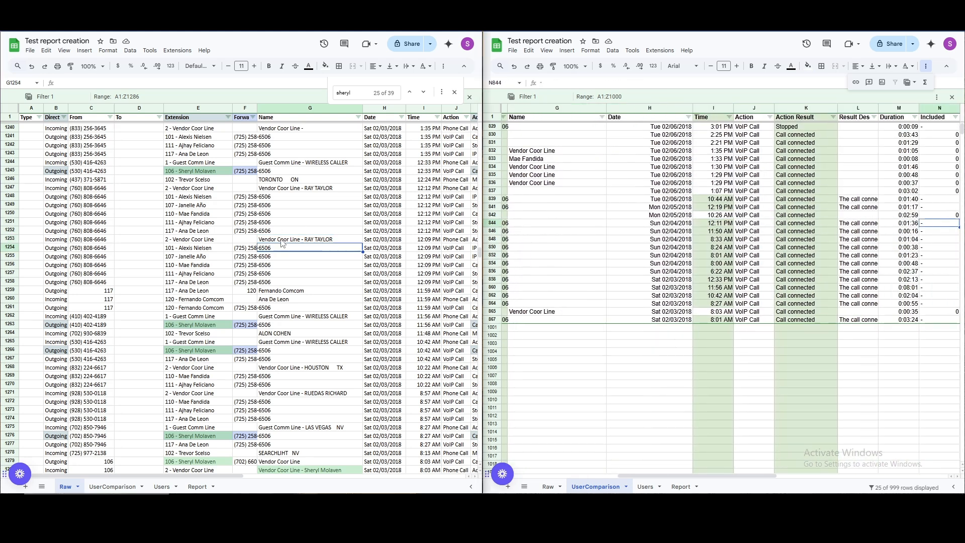
Enter =QUERY(Raw!A2:O) in cell D4 of the Report sheet, for the first agent's inbound calls while on shift.
{"action": "left_click", "coordinate": [680, 486]}
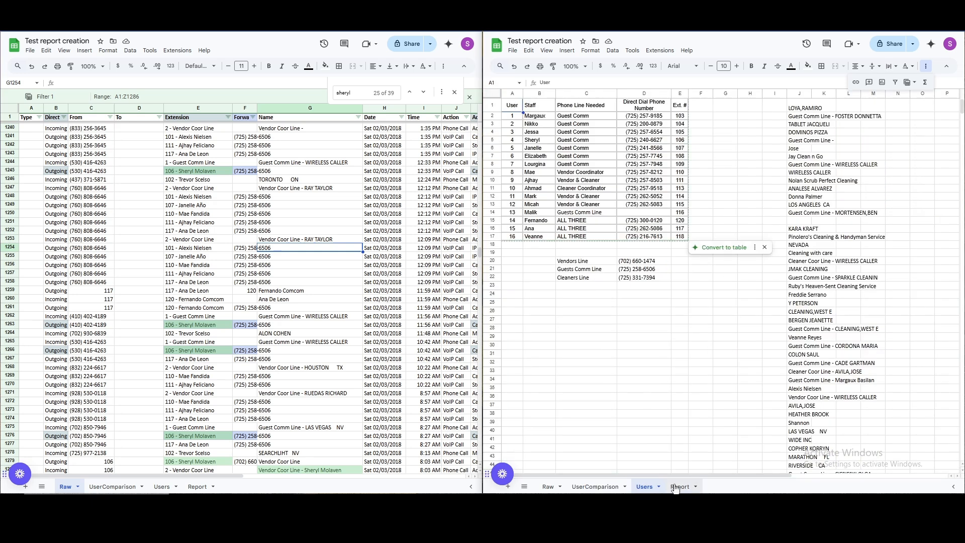
{"action": "left_click", "coordinate": [663, 155]}
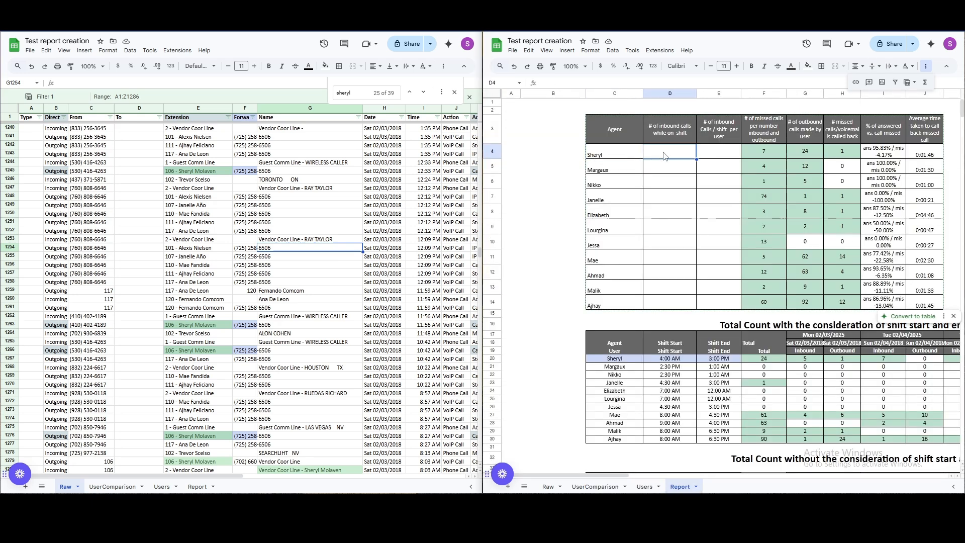
{"action": "type", "text": "=Quyer"}
{"action": "key", "text": "BackSpace"}
{"action": "type", "text": "er"}
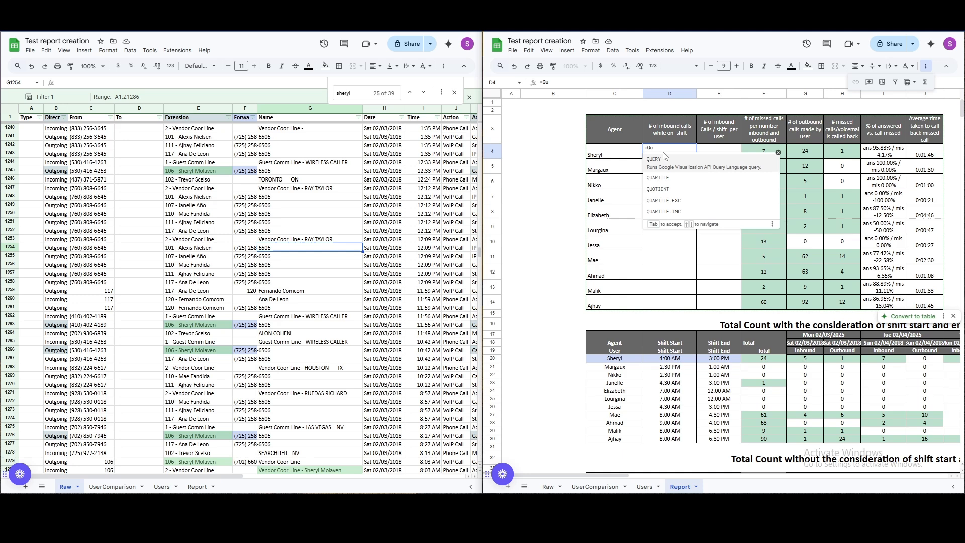
{"action": "key", "text": "Tab"}
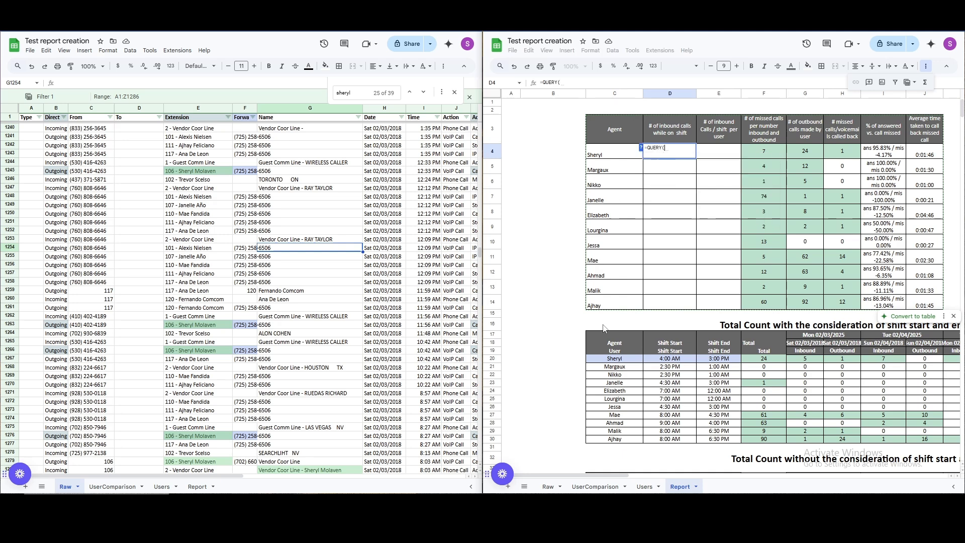
{"action": "left_click", "coordinate": [548, 486]}
{"action": "left_click", "coordinate": [518, 112]}
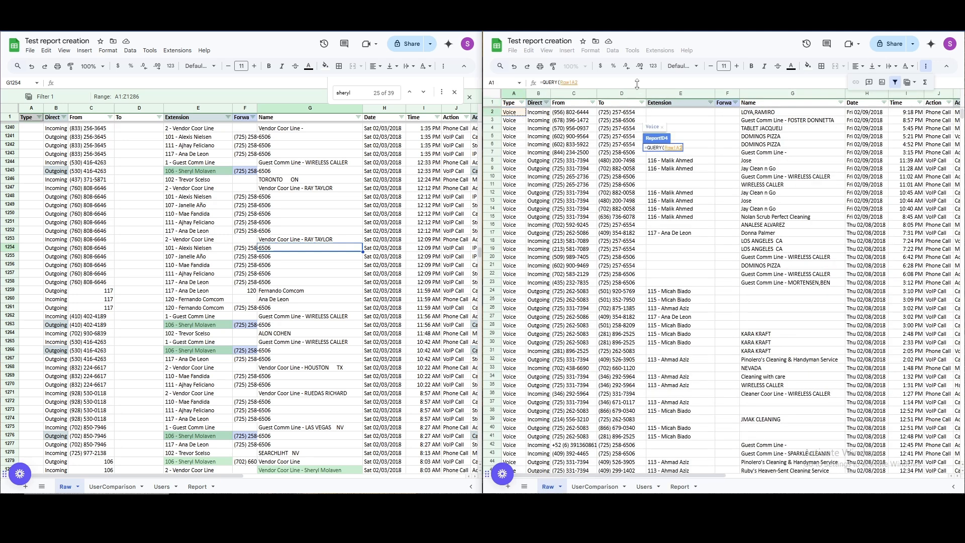
{"action": "type", "text": ":O"}
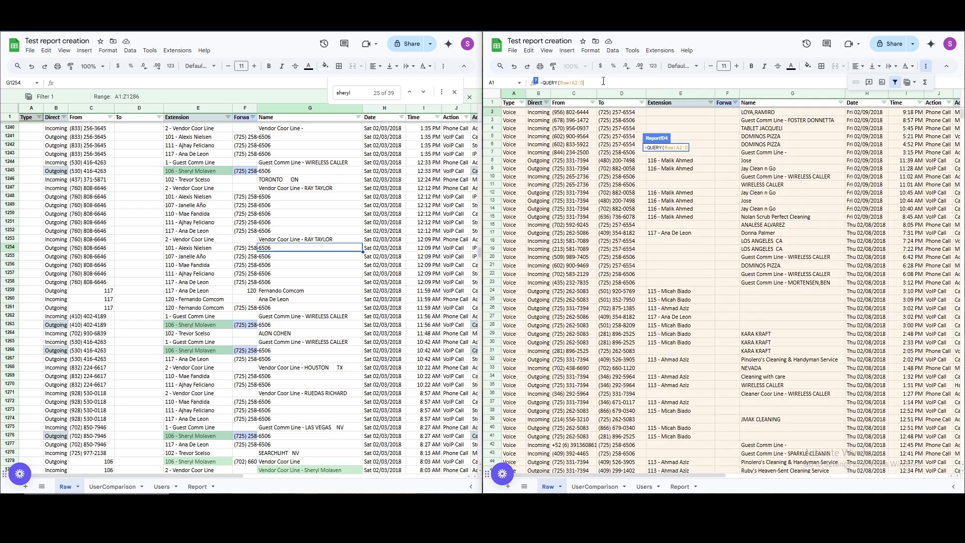
{"action": "left_click_drag", "start_coordinate": [637, 475], "coordinate": [451, 453]}
{"action": "key", "text": "Return"}
{"action": "mouse_move", "coordinate": [676, 153]}
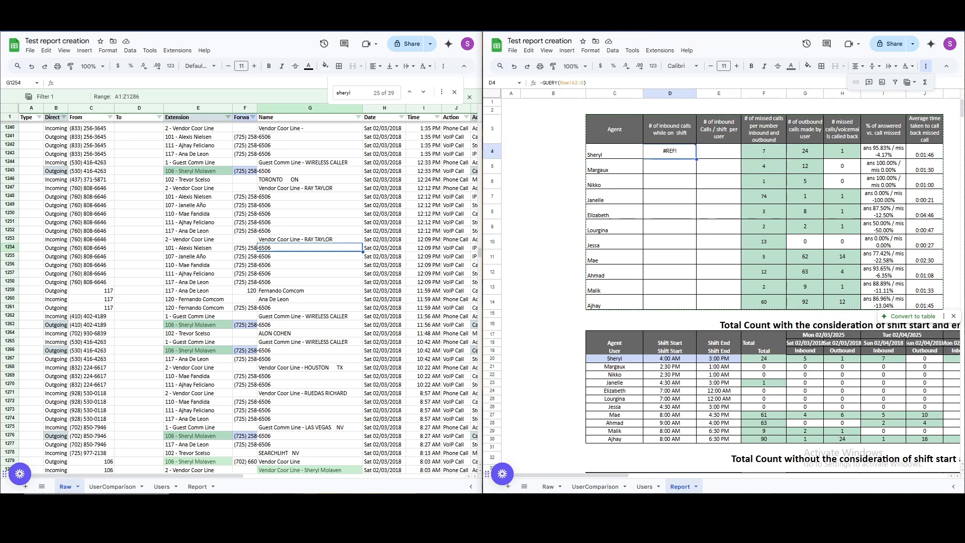
Check the Direction column values in rows 2 to 18 of the Raw sheet.
{"action": "left_click", "coordinate": [547, 486]}
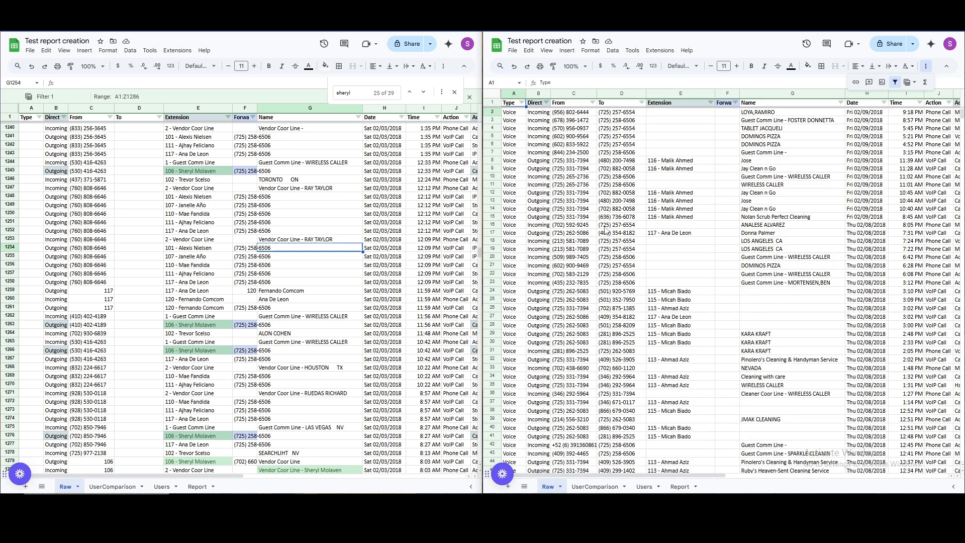
{"action": "left_click", "coordinate": [542, 114]}
{"action": "key", "text": "Down"}
{"action": "key", "text": "Down"}
{"action": "key", "text": "Down"}
{"action": "key", "text": "Down"}
{"action": "key", "text": "Down"}
{"action": "key", "text": "Down"}
{"action": "key", "text": "Down"}
{"action": "key", "text": "Down"}
{"action": "key", "text": "Down"}
{"action": "key", "text": "Down"}
{"action": "key", "text": "Down"}
{"action": "key", "text": "Down"}
{"action": "key", "text": "Down"}
{"action": "key", "text": "Down"}
{"action": "key", "text": "Down"}
{"action": "key", "text": "Down"}
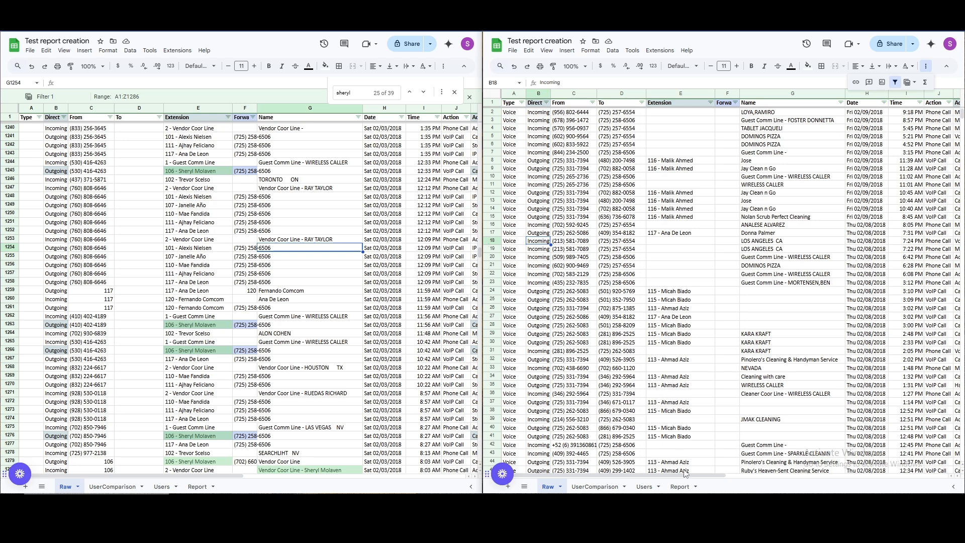
Extend the query in Report cell D4 with the statement "Select B Where B = 'Outgoing'".
{"action": "left_click", "coordinate": [680, 487]}
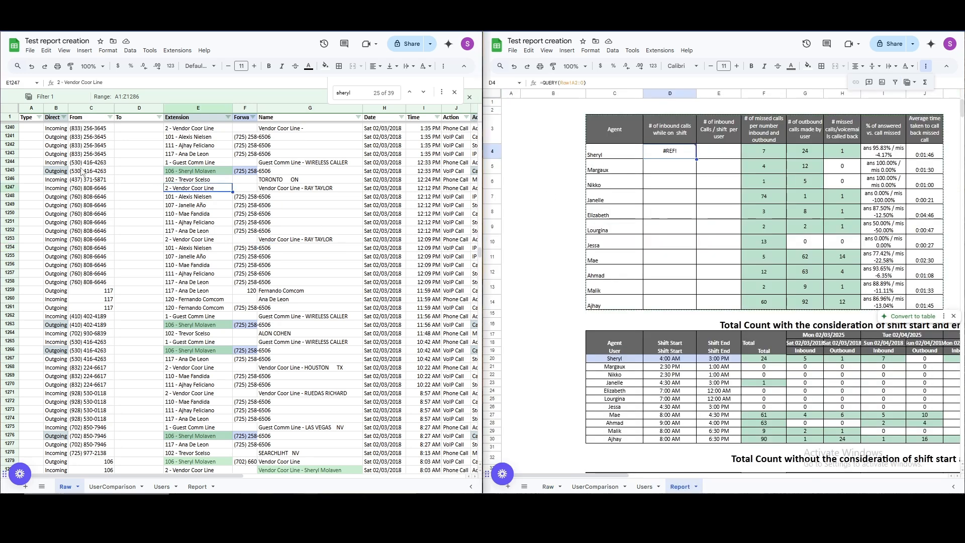
{"action": "left_click", "coordinate": [91, 324]}
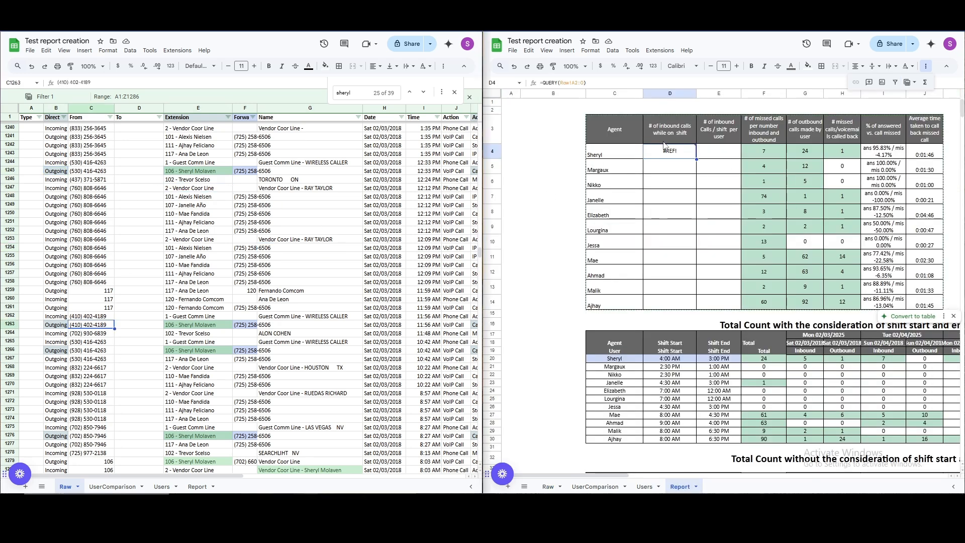
{"action": "left_click", "coordinate": [592, 88]}
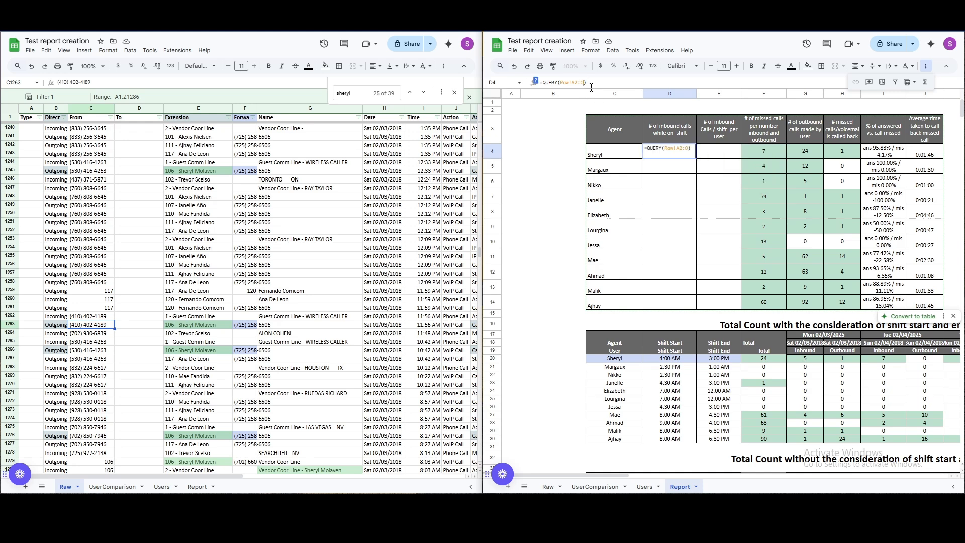
{"action": "type", "text": ", "}
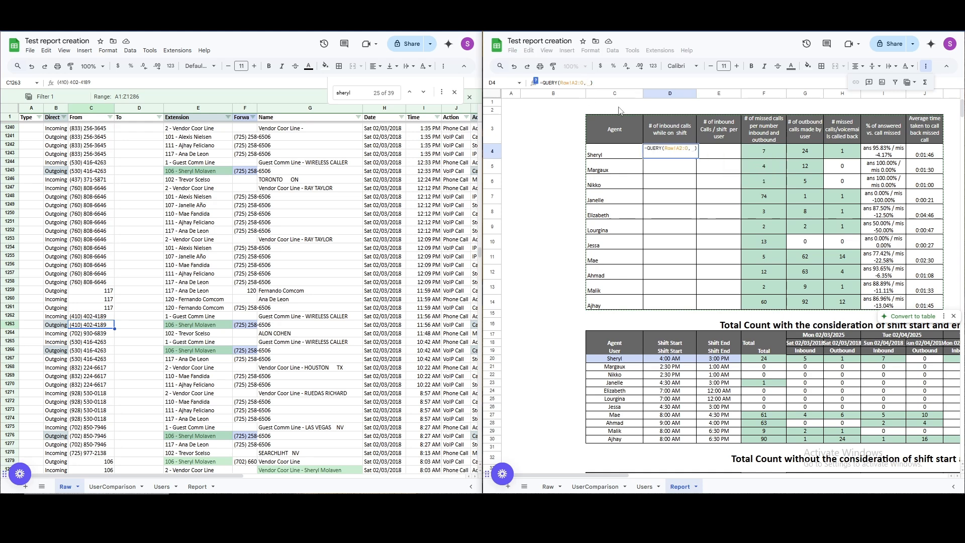
{"action": "type", "text": "\"Selecyt"}
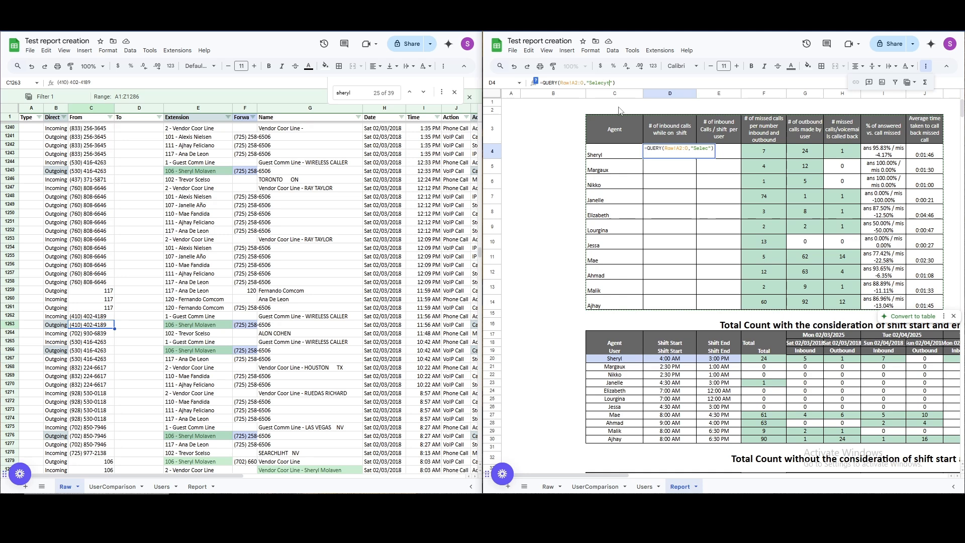
{"action": "type", "text": "t B Where B = 'O"}
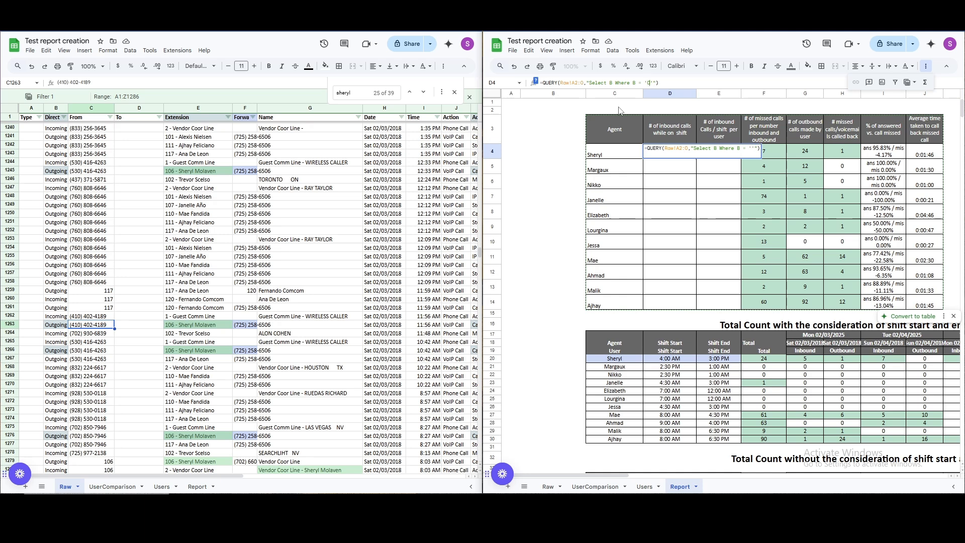
{"action": "type", "text": "utgoing"}
{"action": "key", "text": "Return"}
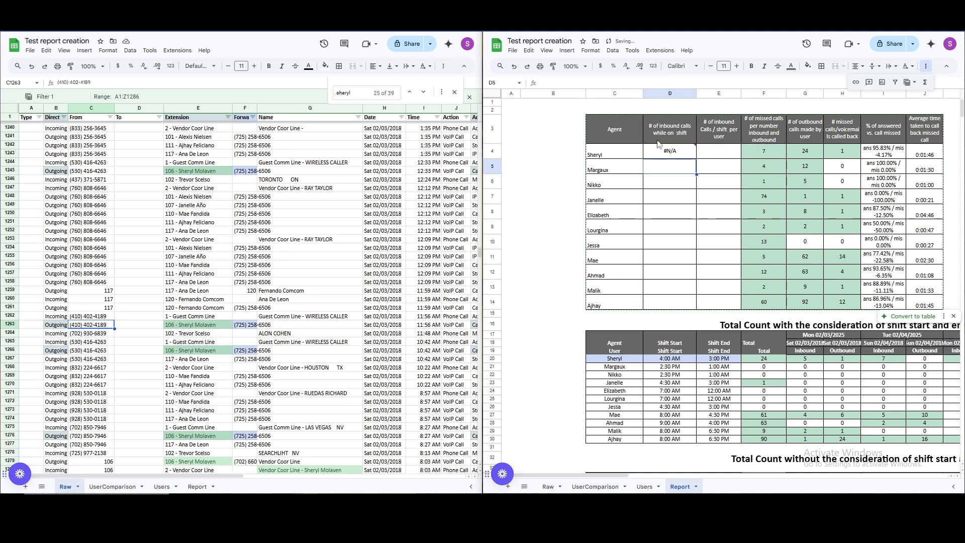
{"action": "left_click", "coordinate": [674, 152]}
{"action": "left_click", "coordinate": [669, 83]}
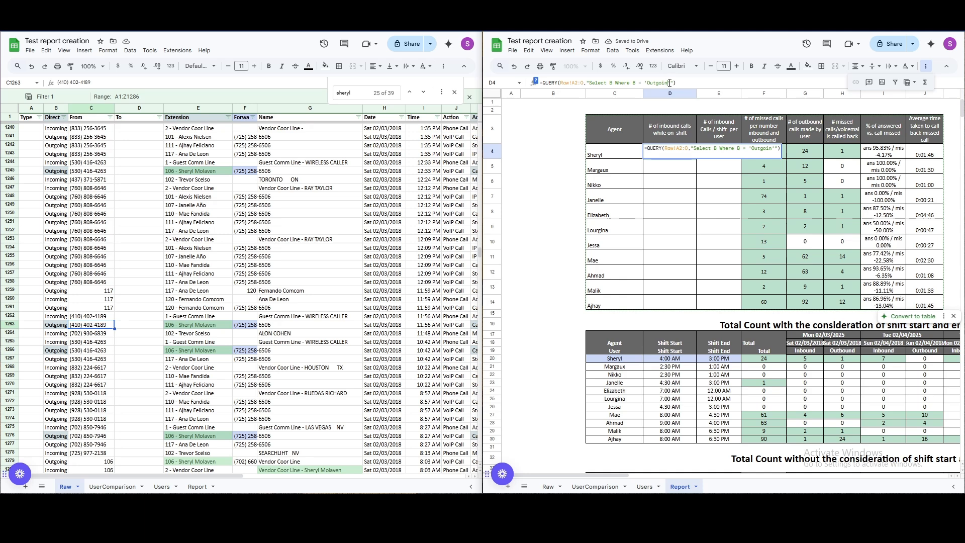
{"action": "key", "text": "Return"}
Add limit 10 to the end of the query statement in D4.
{"action": "left_click", "coordinate": [678, 152]}
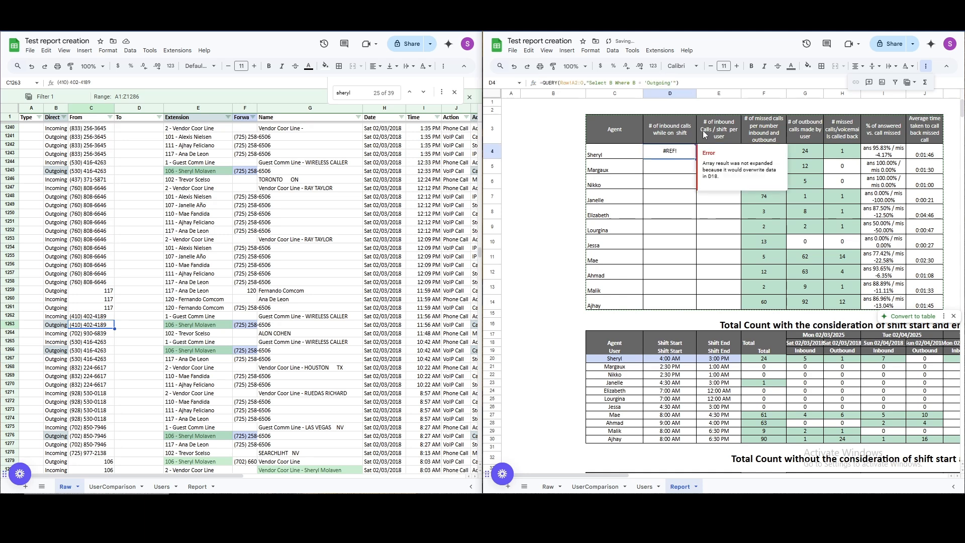
{"action": "left_click", "coordinate": [673, 83]}
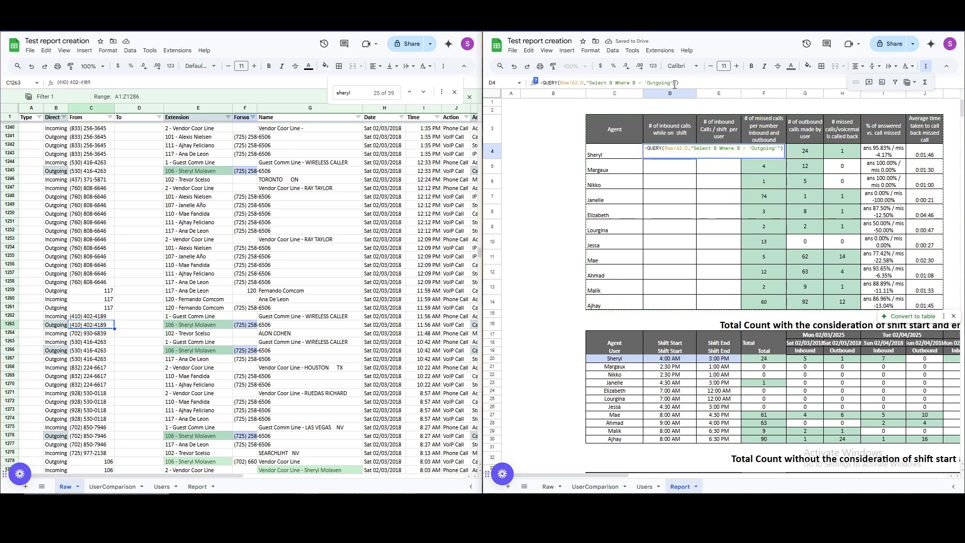
{"action": "type", "text": "limit 10"}
{"action": "key", "text": "Return"}
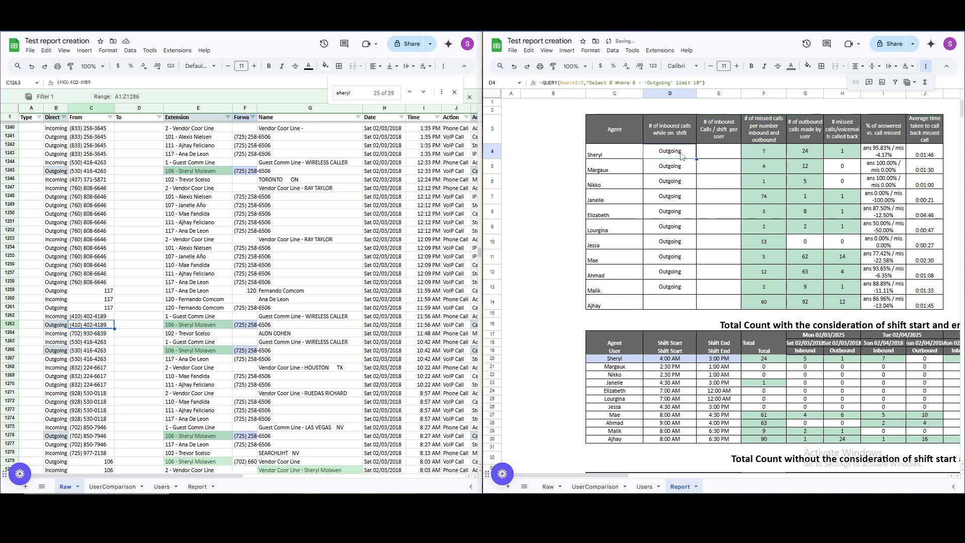
{"action": "left_click", "coordinate": [676, 85]}
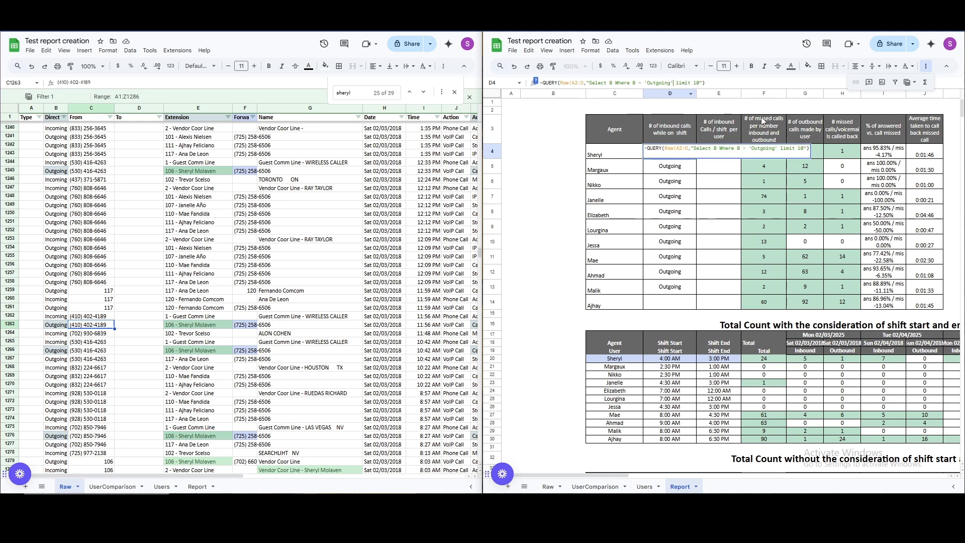
{"action": "type", "text": "where"}
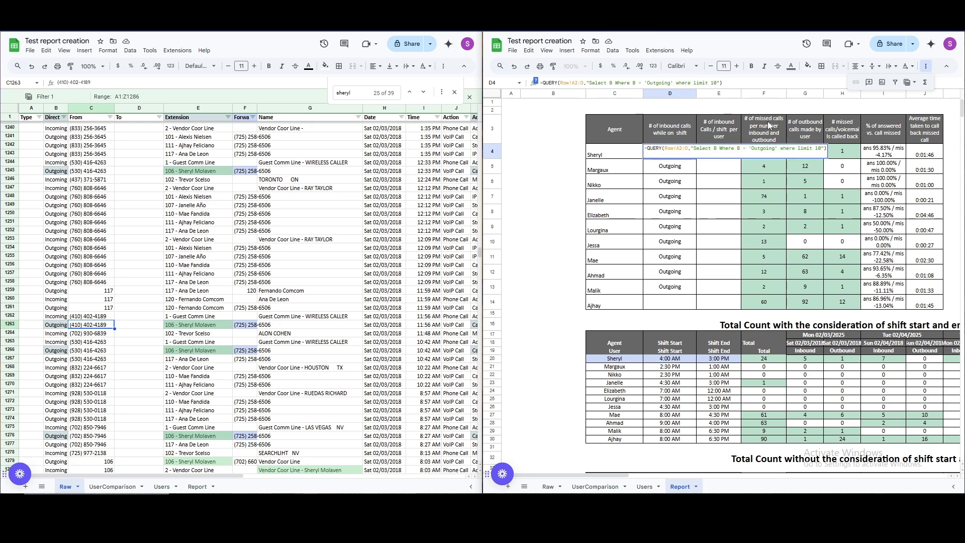
{"action": "right_click", "coordinate": [768, 126]}
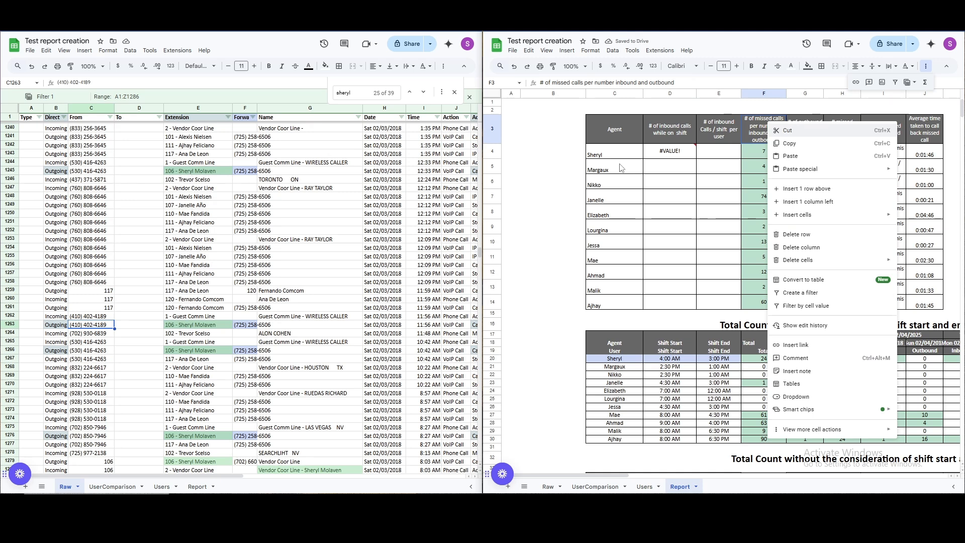
{"action": "left_click", "coordinate": [679, 143]}
{"action": "left_click", "coordinate": [679, 150]}
{"action": "key", "text": "Return"}
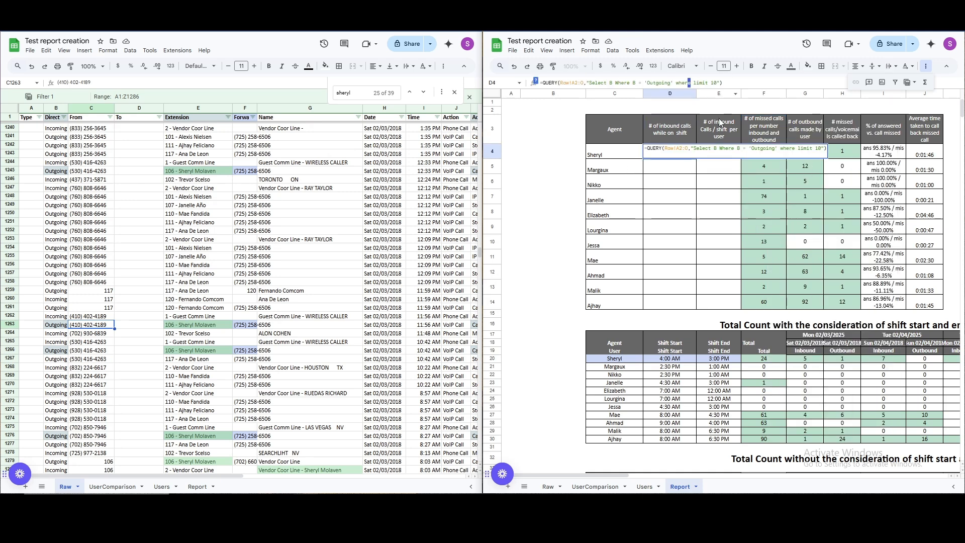
{"action": "key", "text": "BackSpace"}
{"action": "key", "text": "BackSpace"}
{"action": "key", "text": "BackSpace"}
{"action": "key", "text": "BackSpace"}
{"action": "key", "text": "BackSpace"}
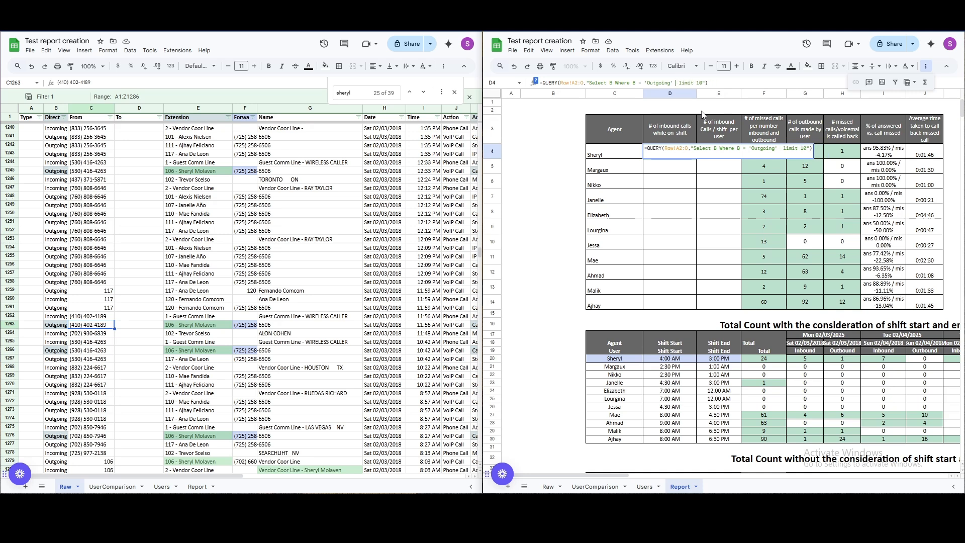
Add the condition and E contains '"&C4&"' before limit 10 in the D4 query to match the agent's name.
{"action": "type", "text": "and E contains ''"}
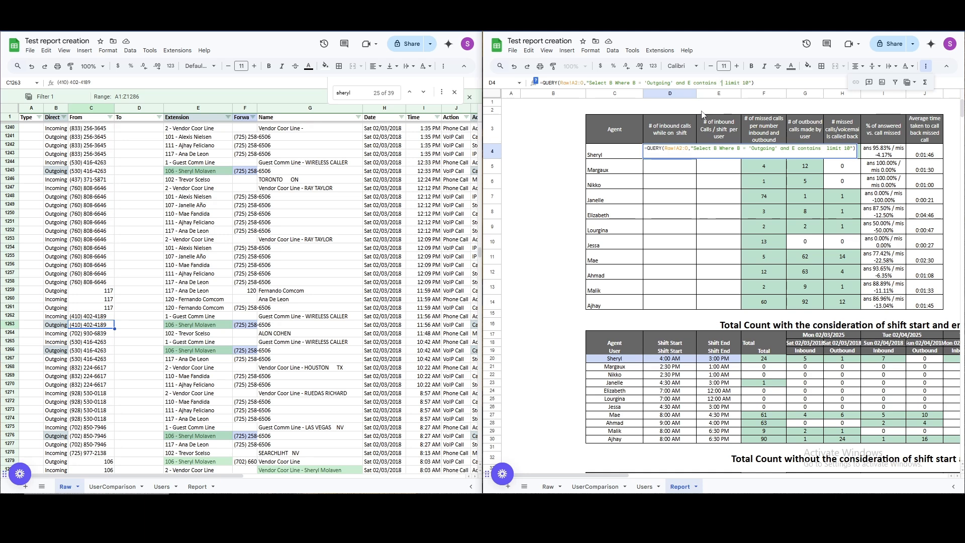
{"action": "key", "text": "Left"}
{"action": "type", "text": "\"&&\""}
{"action": "key", "text": "Return"}
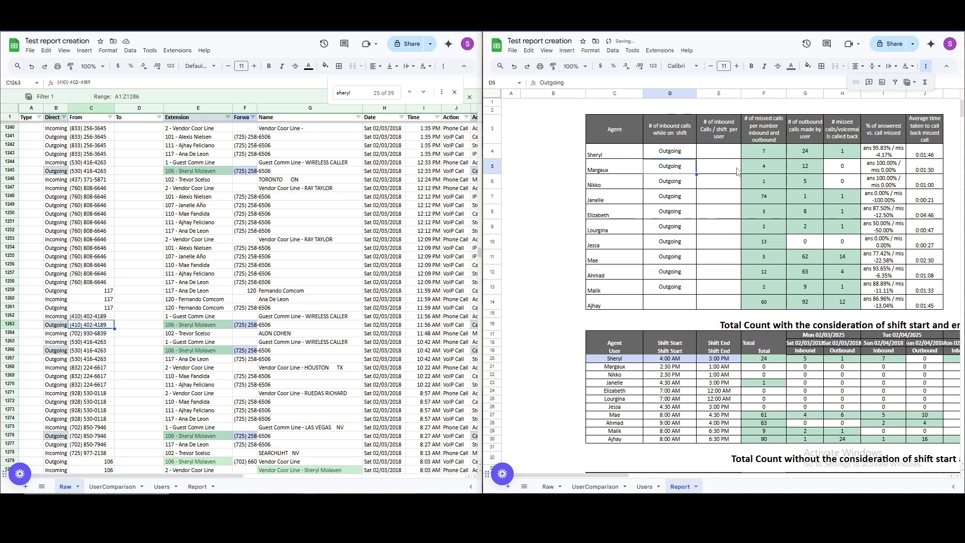
Add the word and after the C4 condition in the D4 query, ahead of limit 10.
{"action": "left_click", "coordinate": [686, 157]}
{"action": "left_click", "coordinate": [734, 84]}
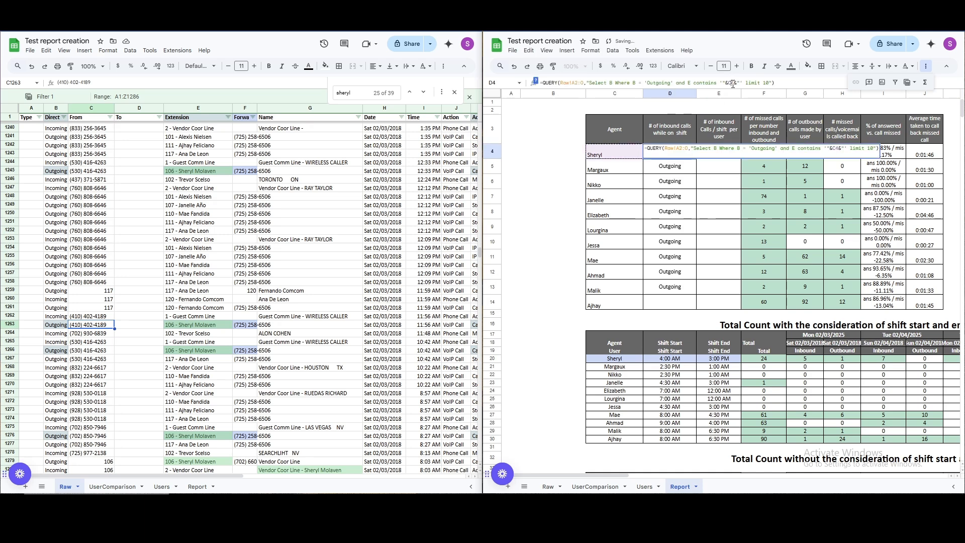
{"action": "key", "text": "ctrl+a"}
{"action": "left_click", "coordinate": [637, 83]}
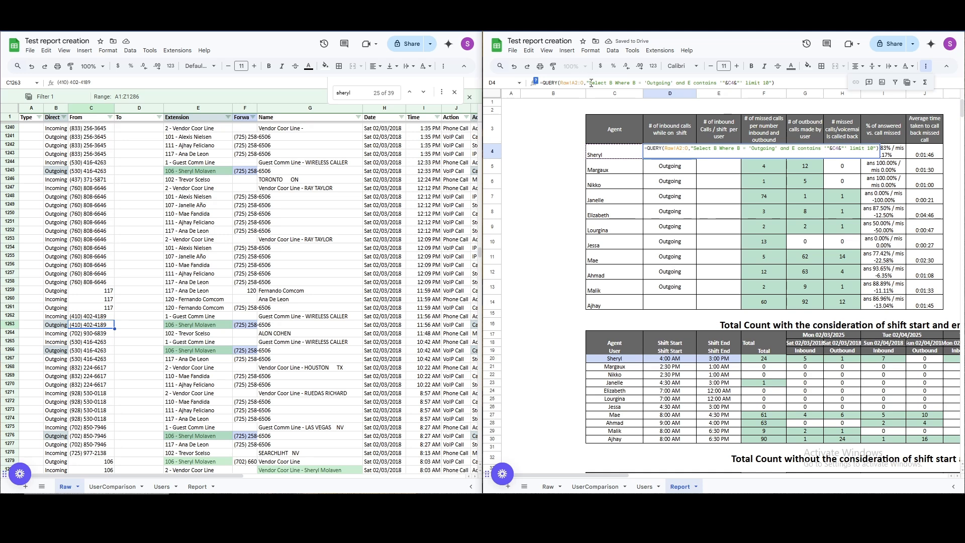
{"action": "left_click_drag", "start_coordinate": [587, 83], "coordinate": [725, 83]}
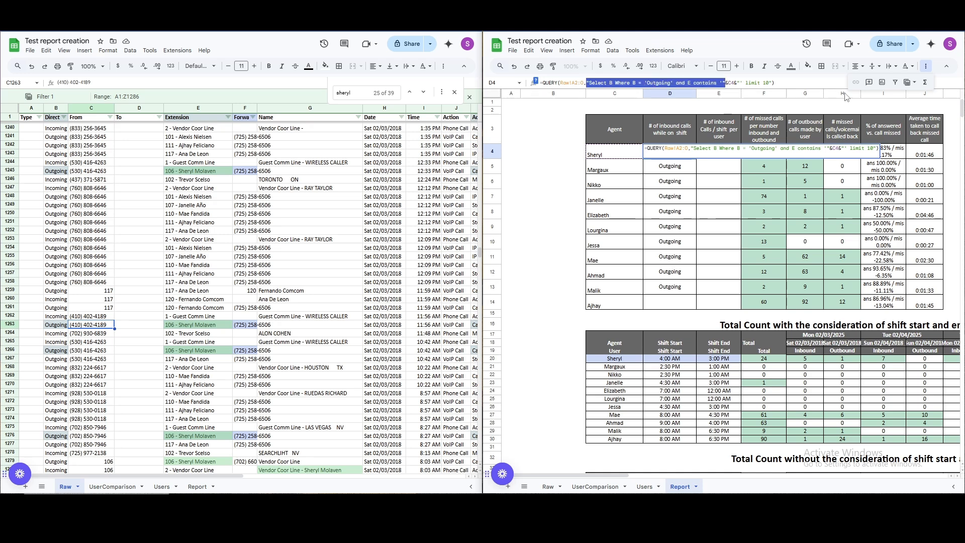
{"action": "double_click", "coordinate": [732, 82]}
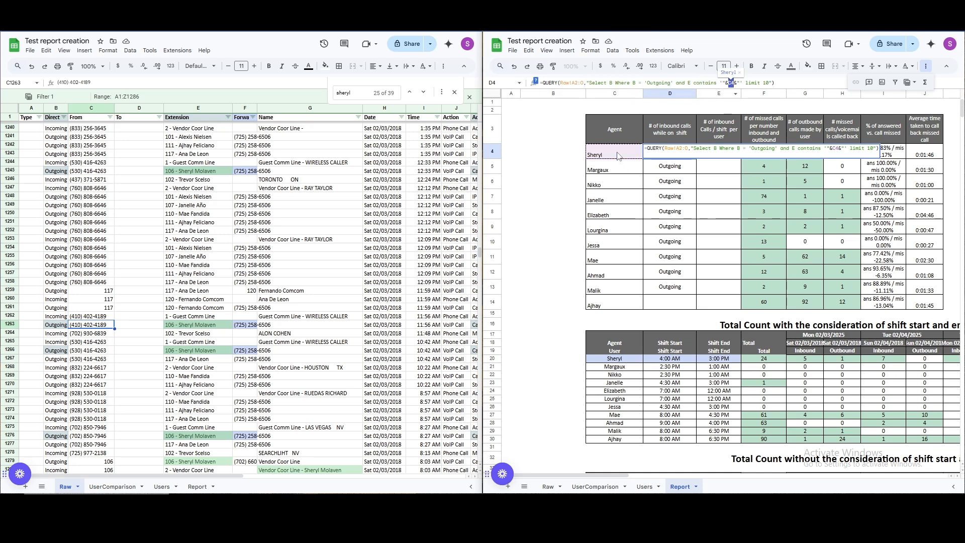
{"action": "left_click", "coordinate": [744, 83]}
{"action": "type", "text": "and"}
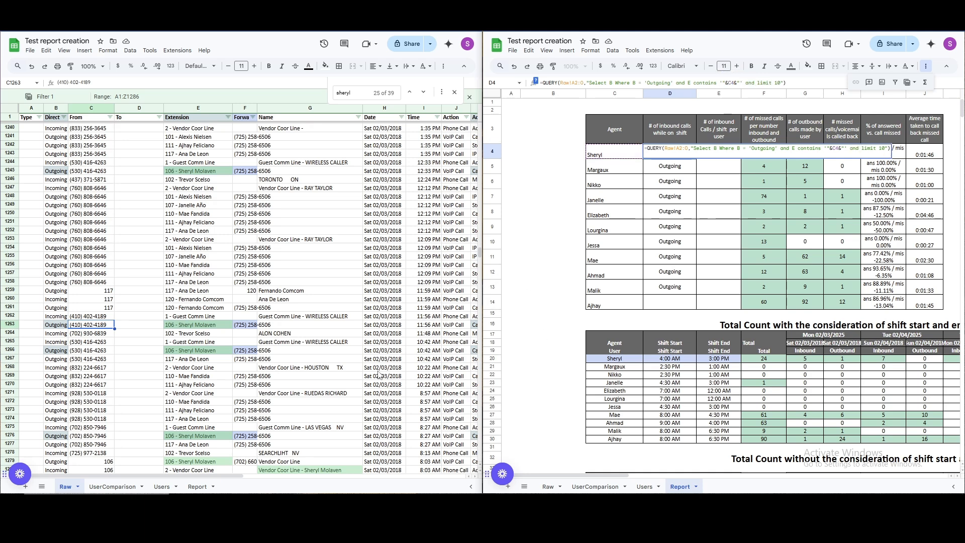
Compare the Forwarded numbers in UserComparison with the Vendors, Guests Comm and Cleaners line numbers in Users D20:D22.
{"action": "left_click", "coordinate": [113, 486]}
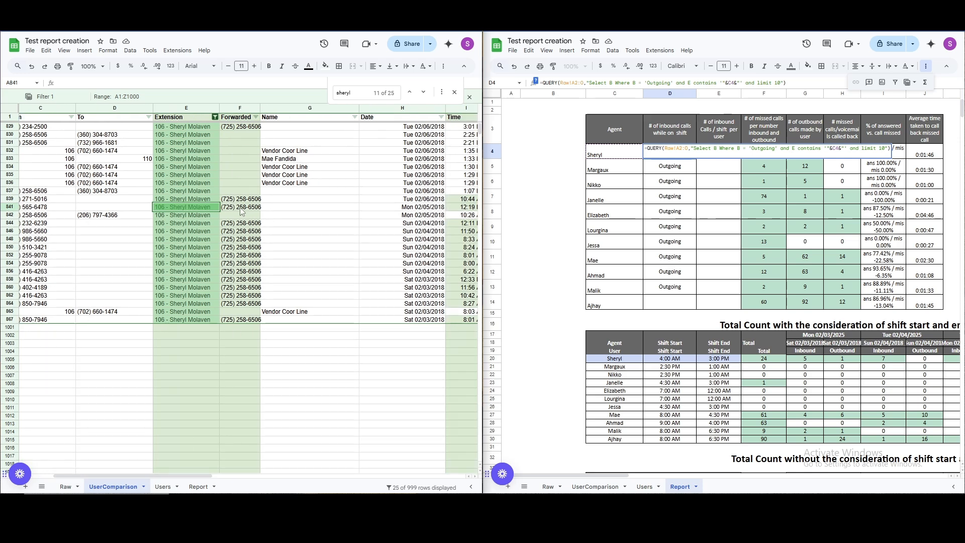
{"action": "left_click", "coordinate": [240, 208]}
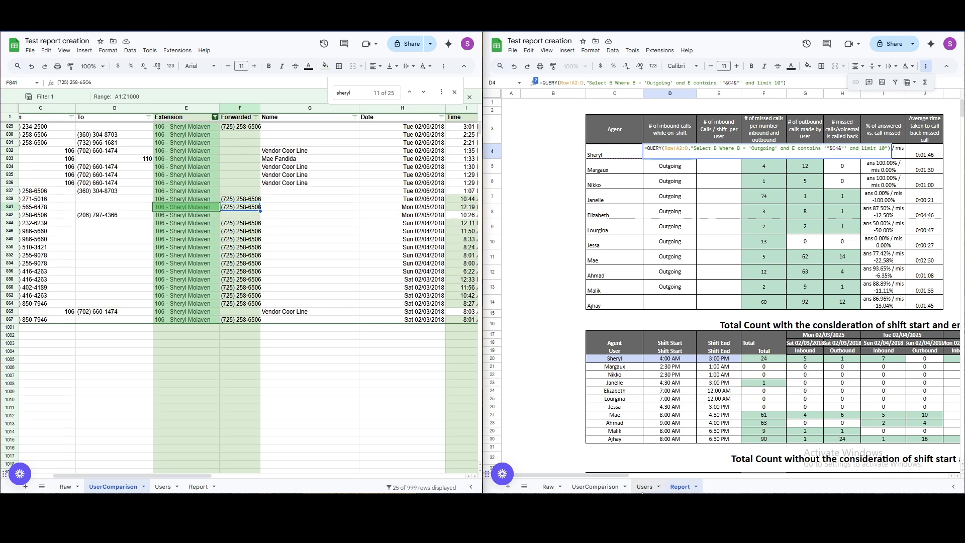
{"action": "left_click", "coordinate": [644, 486]}
{"action": "left_click_drag", "start_coordinate": [636, 262], "coordinate": [639, 281]}
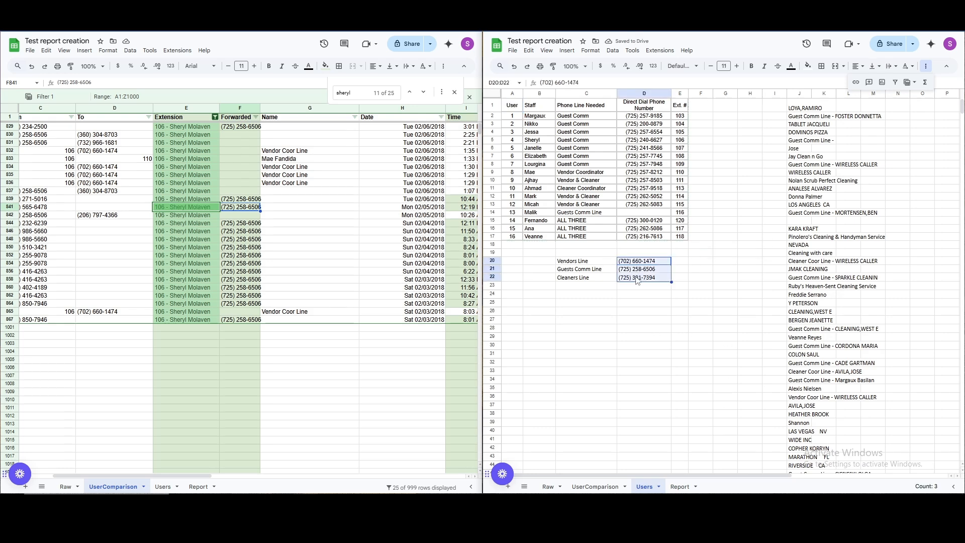
{"action": "left_click", "coordinate": [641, 271]}
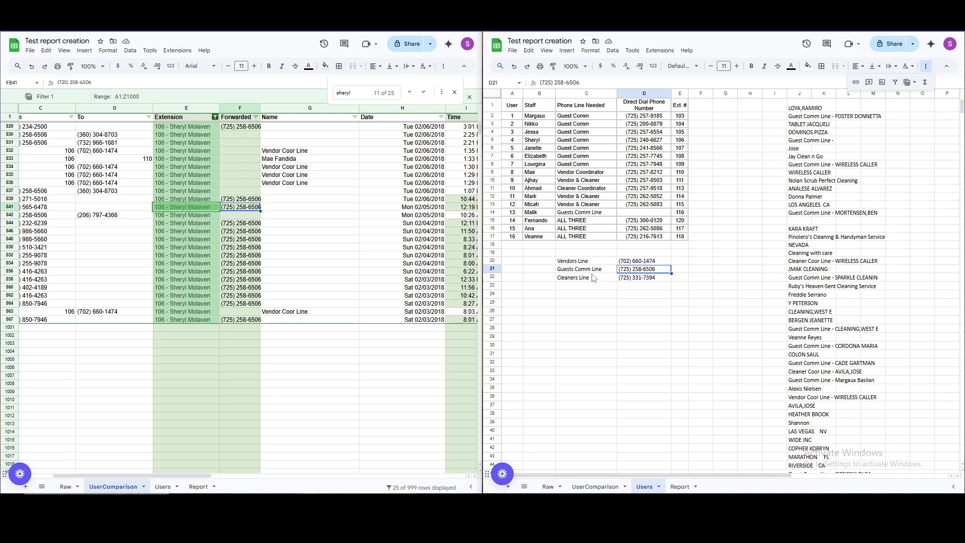
{"action": "left_click", "coordinate": [630, 260]}
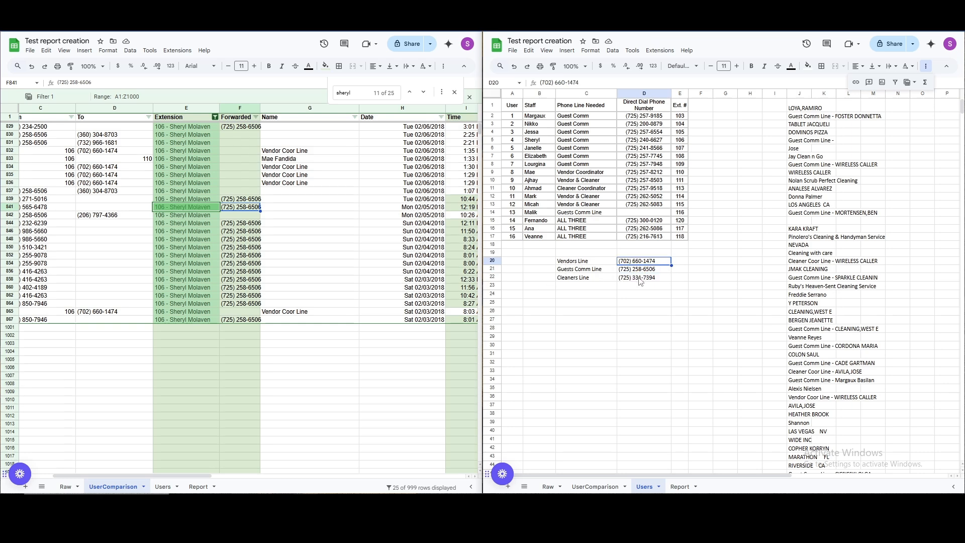
{"action": "left_click", "coordinate": [640, 281], "text": "shift"}
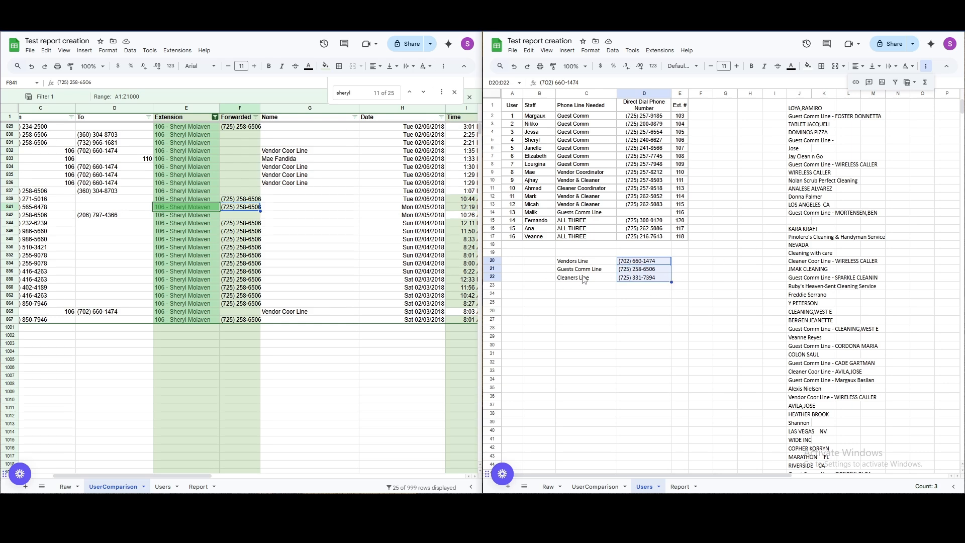
{"action": "left_click", "coordinate": [614, 261]}
{"action": "left_click", "coordinate": [643, 260]}
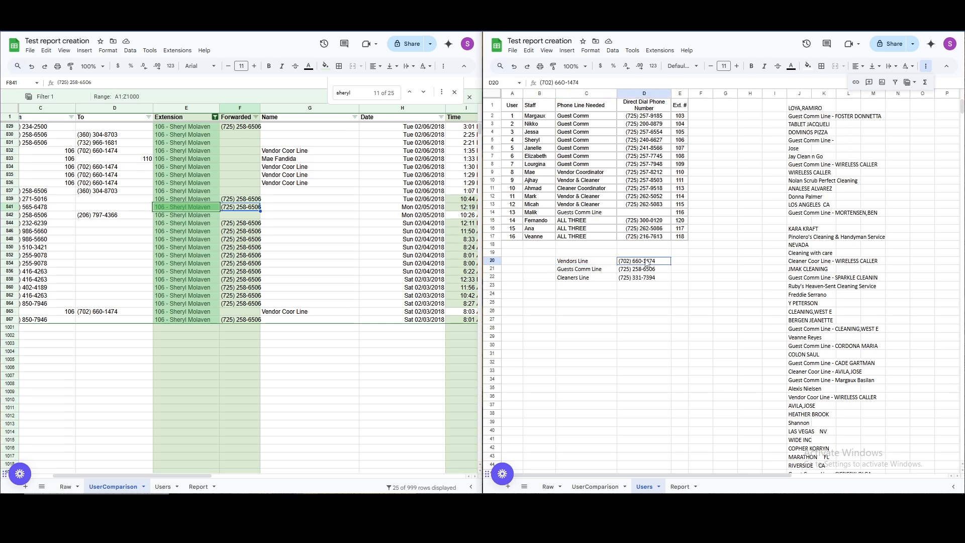
{"action": "left_click", "coordinate": [646, 277]}
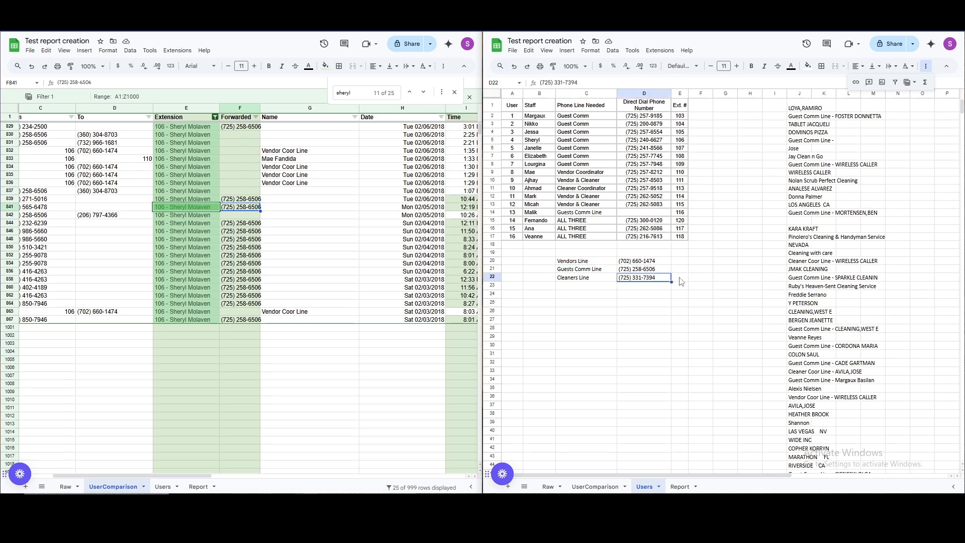
Insert the condition F ='"&&"' and before limit 10 in Report cell D4, leaving the cell reference empty.
{"action": "left_click", "coordinate": [679, 486]}
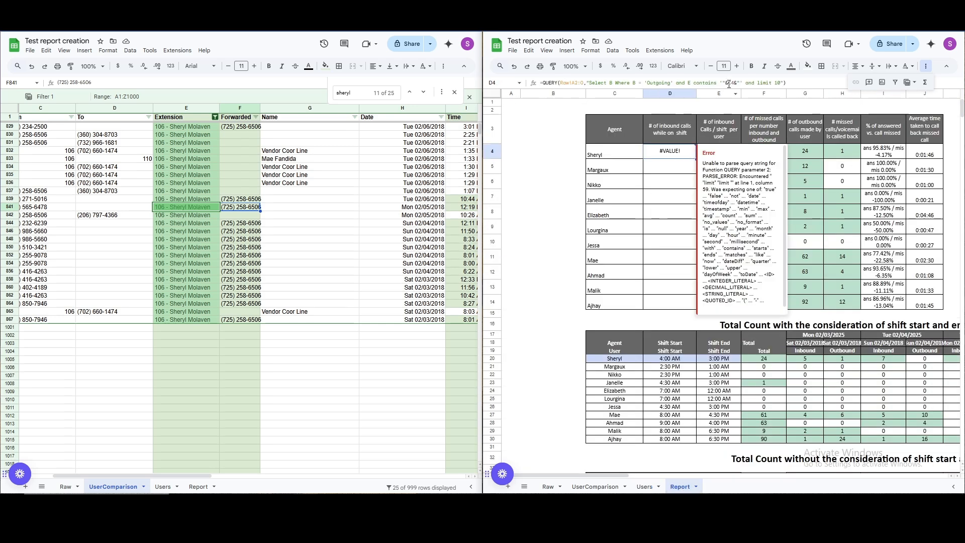
{"action": "key", "text": "Return"}
{"action": "left_click", "coordinate": [751, 84]}
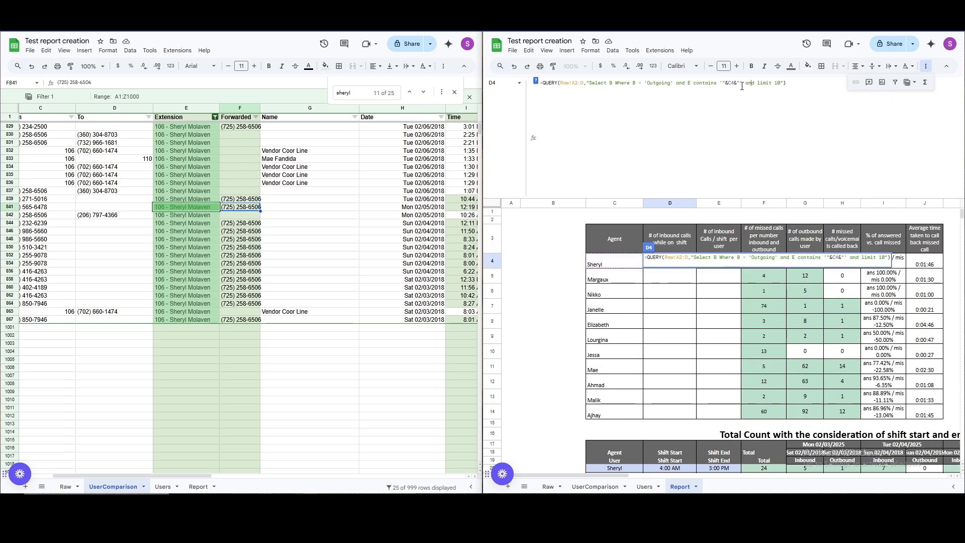
{"action": "type", "text": "F and"}
{"action": "type", "text": " ='' and "}
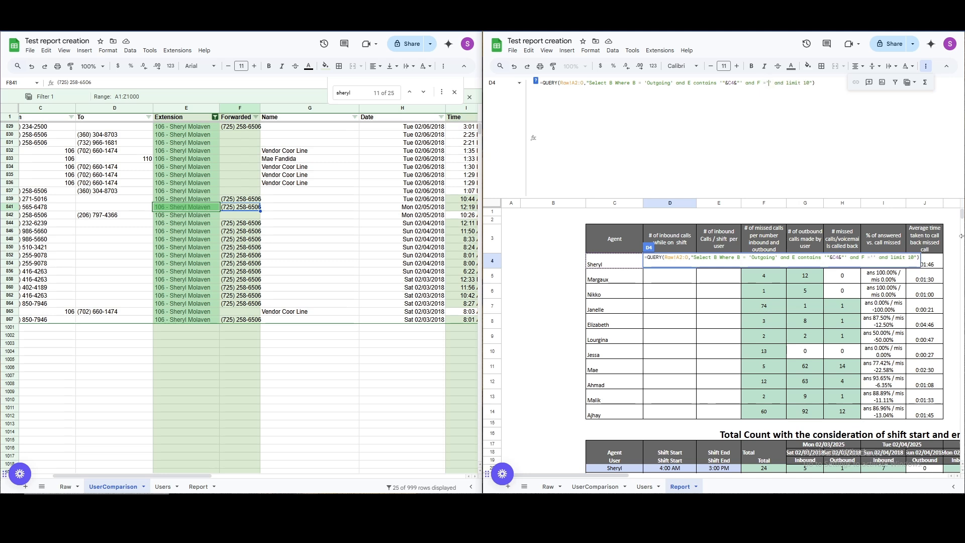
{"action": "type", "text": "\"\"&&"}
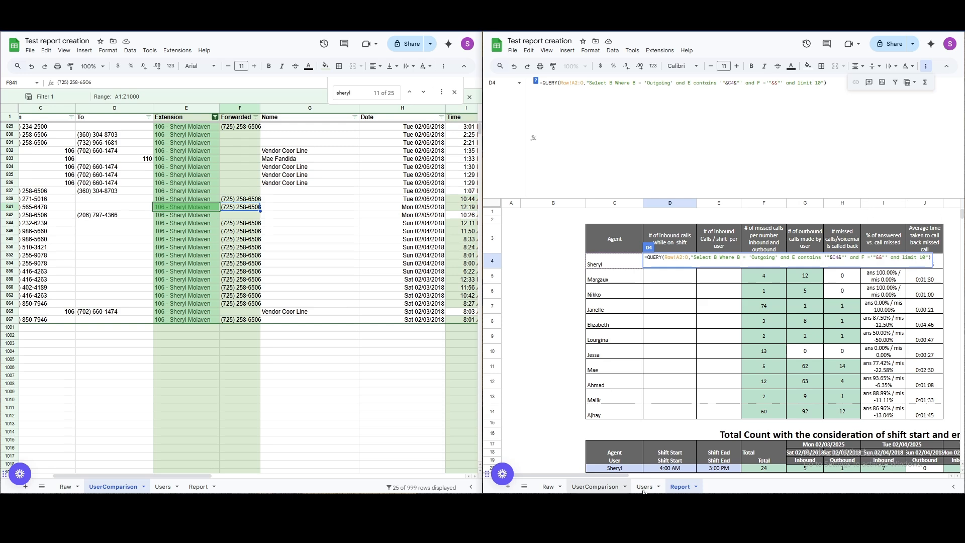
Complete the column F condition in D4 with a reference to the Vendors Line number in Users!D20.
{"action": "left_click", "coordinate": [644, 487]}
{"action": "left_click", "coordinate": [621, 371]}
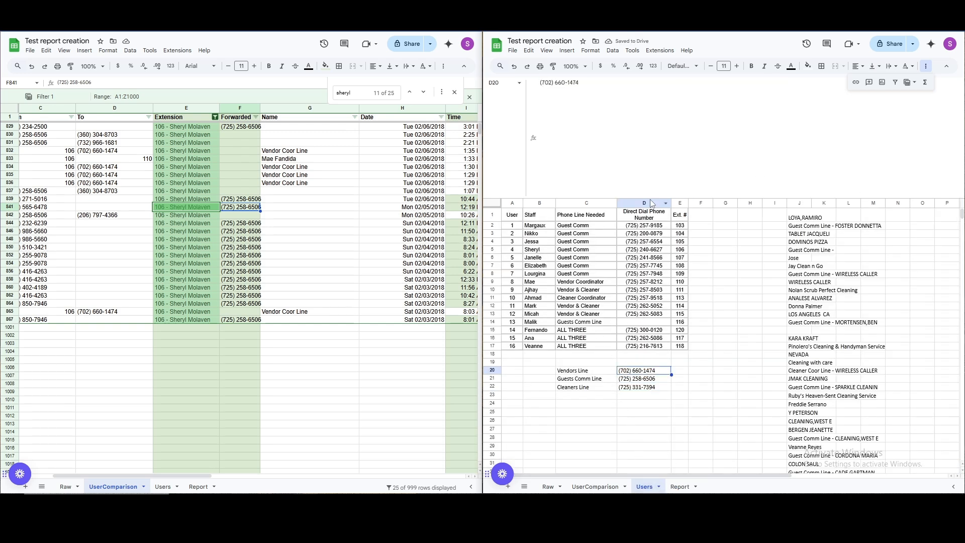
{"action": "left_click", "coordinate": [498, 371]}
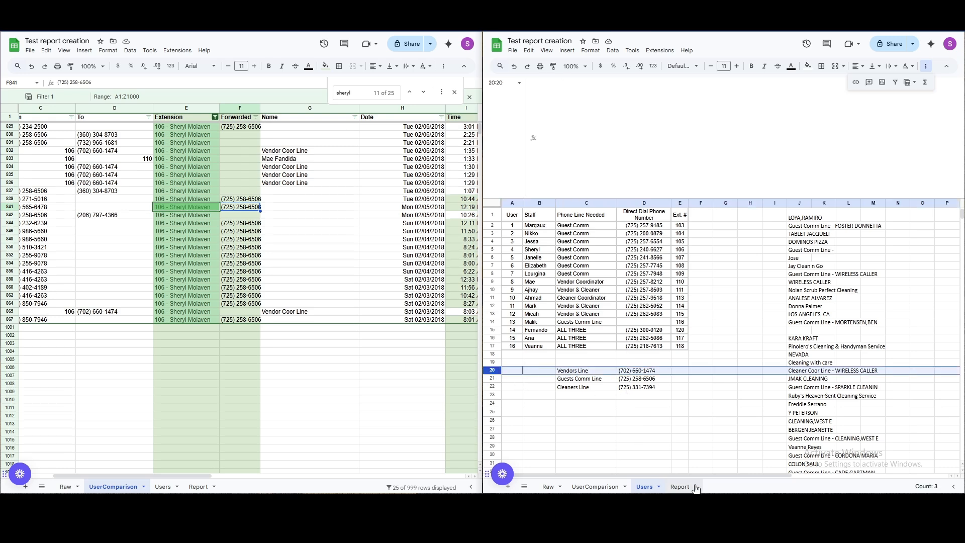
{"action": "left_click", "coordinate": [680, 486]}
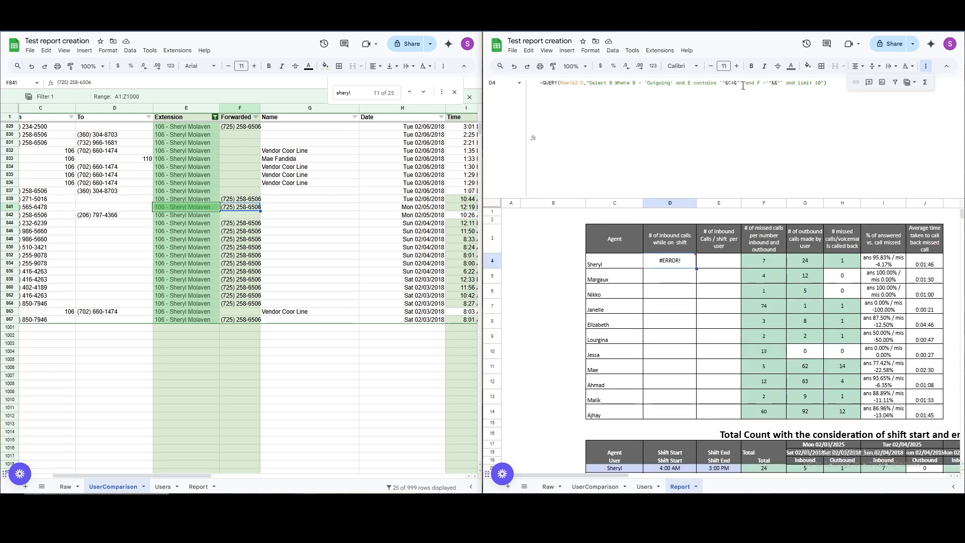
{"action": "left_click", "coordinate": [780, 88]}
{"action": "type", "text": "User"}
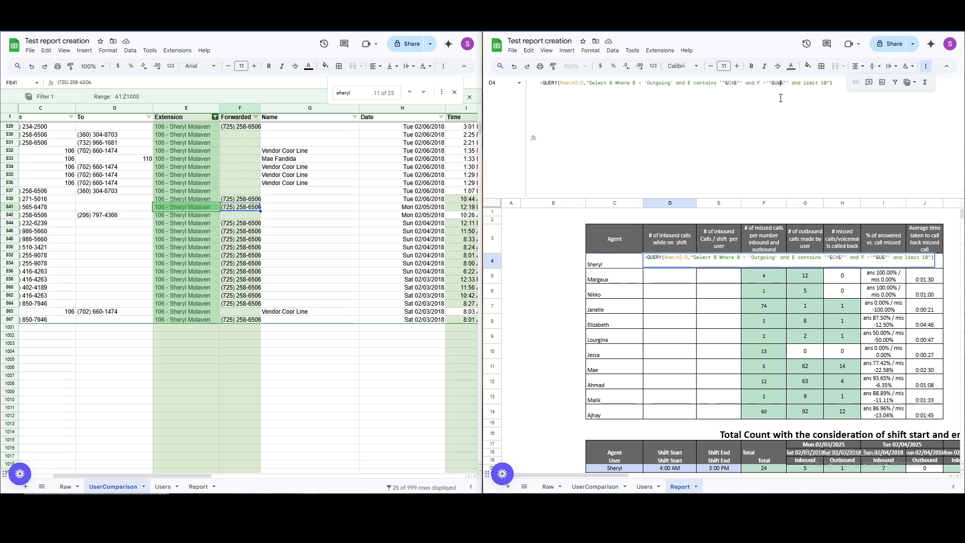
{"action": "type", "text": "s!D"}
{"action": "type", "text": ";"}
{"action": "key", "text": "BackSpace"}
{"action": "type", "text": ":D"}
{"action": "key", "text": "Return"}
{"action": "right_click", "coordinate": [780, 98]}
{"action": "left_click", "coordinate": [665, 261]}
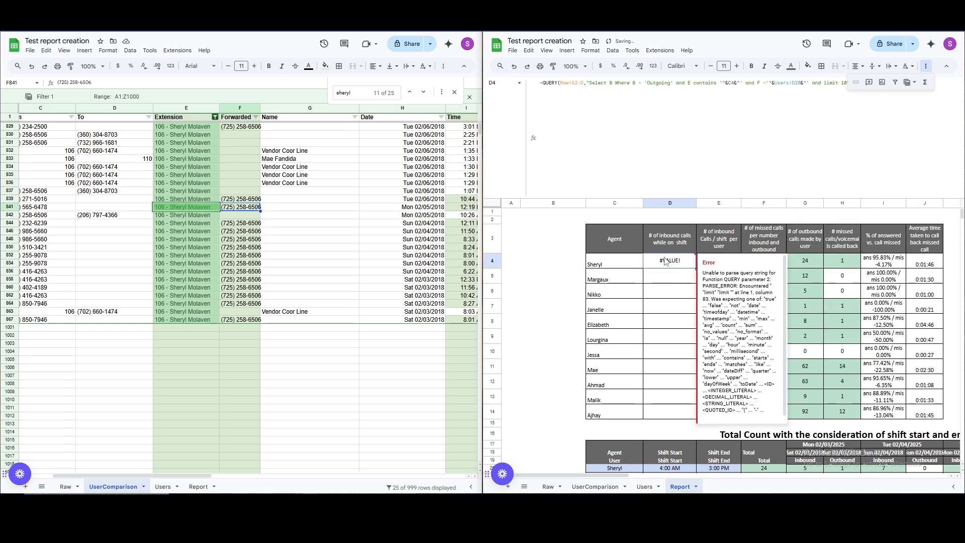
Put limit 10 on its own line in the D4 query and delete the surplus and before it.
{"action": "left_click", "coordinate": [826, 86]}
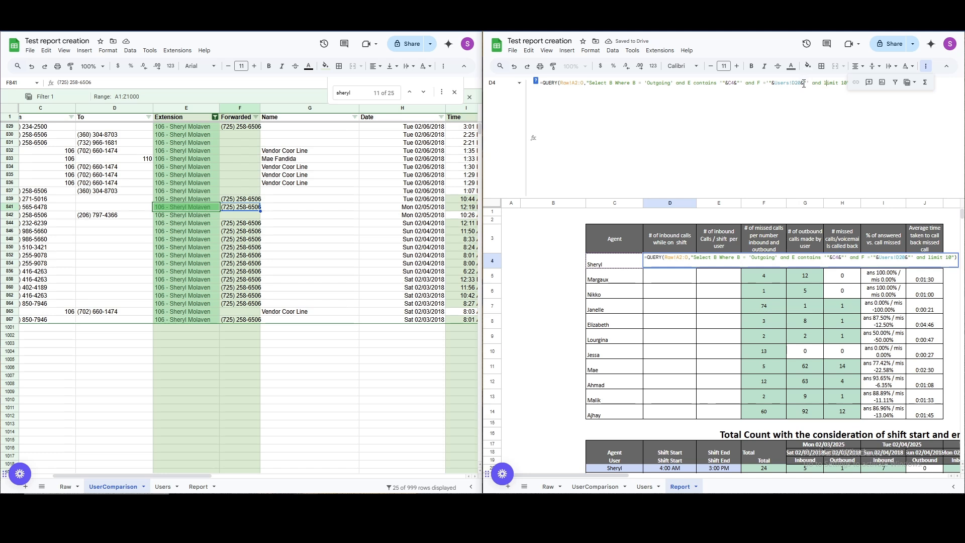
{"action": "left_click", "coordinate": [925, 66]}
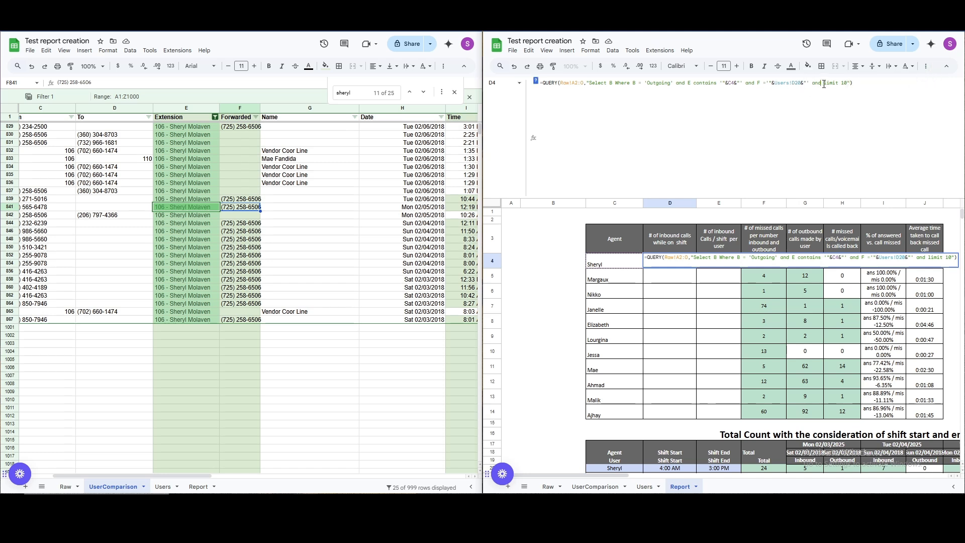
{"action": "key", "text": "ctrl+Return"}
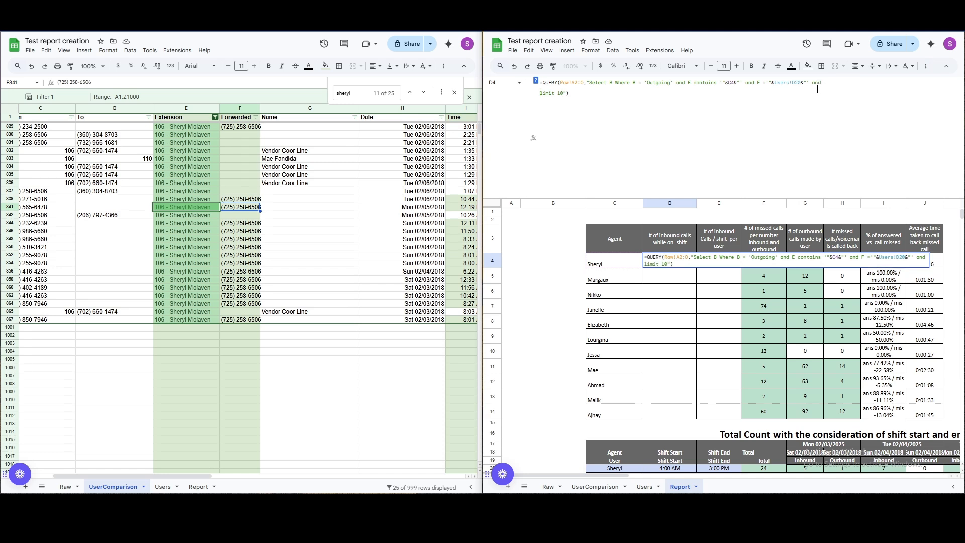
{"action": "double_click", "coordinate": [817, 83]}
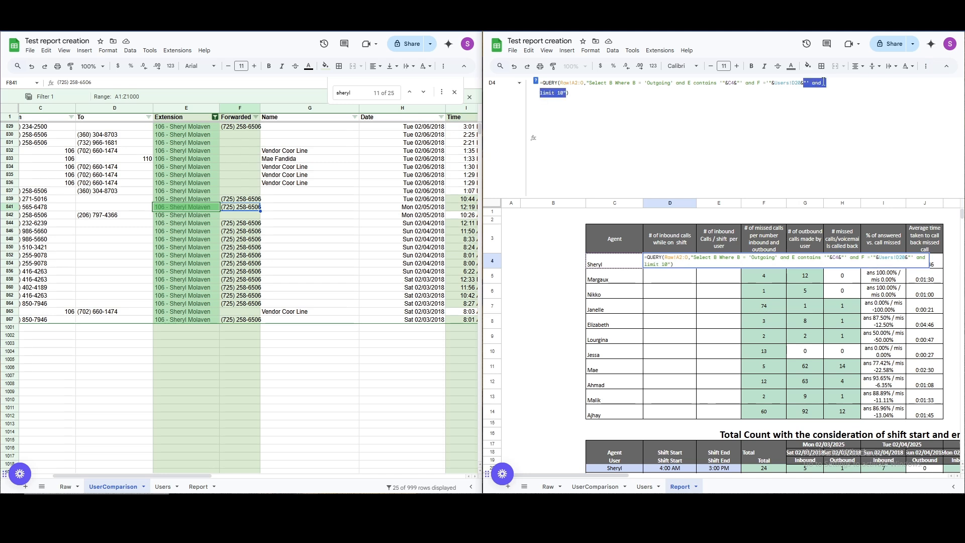
{"action": "left_click", "coordinate": [824, 82]}
{"action": "key", "text": "BackSpace"}
{"action": "key", "text": "BackSpace"}
{"action": "key", "text": "BackSpace"}
{"action": "key", "text": "BackSpace"}
{"action": "key", "text": "BackSpace"}
{"action": "key", "text": "Return"}
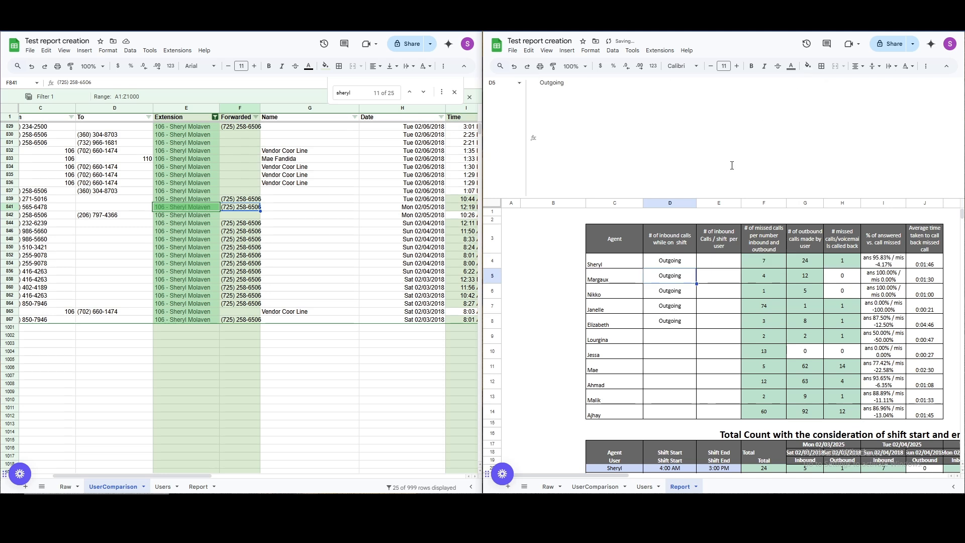
{"action": "left_click", "coordinate": [675, 261]}
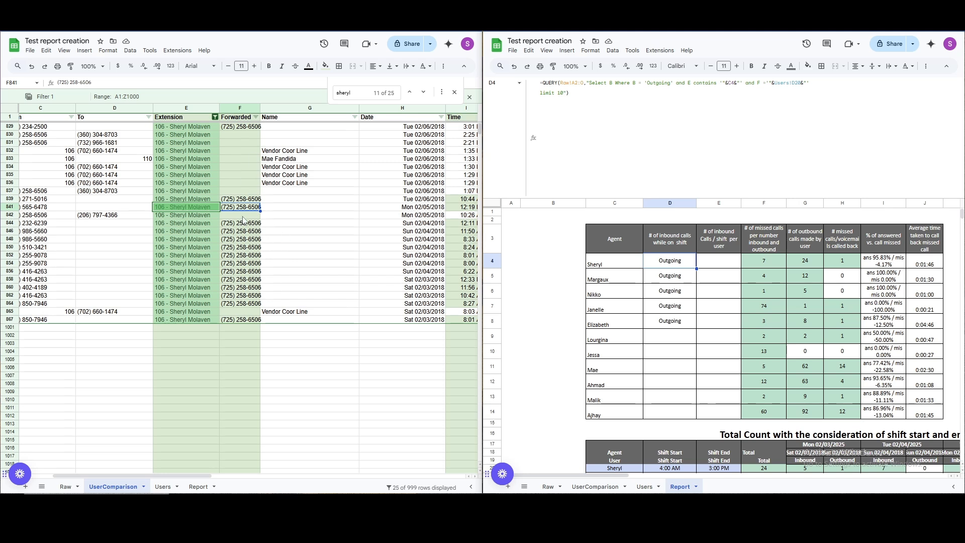
Check the filtered agent's Forwarded entries in UserComparison against the Vendors and Guests Comm line numbers in the Users sheet.
{"action": "left_click", "coordinate": [242, 199]}
{"action": "left_click", "coordinate": [245, 234]}
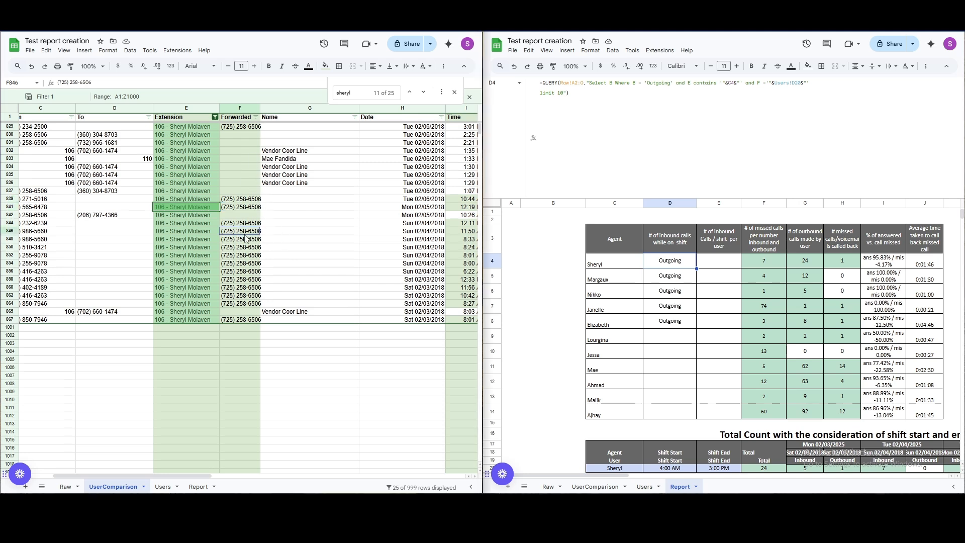
{"action": "left_click", "coordinate": [241, 280]}
{"action": "left_click", "coordinate": [248, 215]}
{"action": "left_click_drag", "start_coordinate": [246, 269], "coordinate": [247, 265]}
{"action": "left_click", "coordinate": [246, 183]}
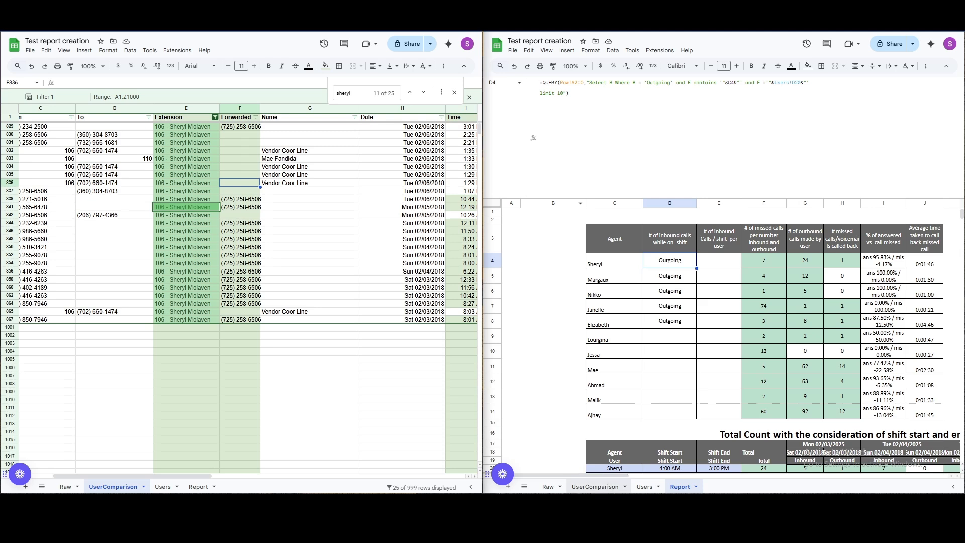
{"action": "left_click", "coordinate": [644, 486]}
{"action": "left_click", "coordinate": [646, 372]}
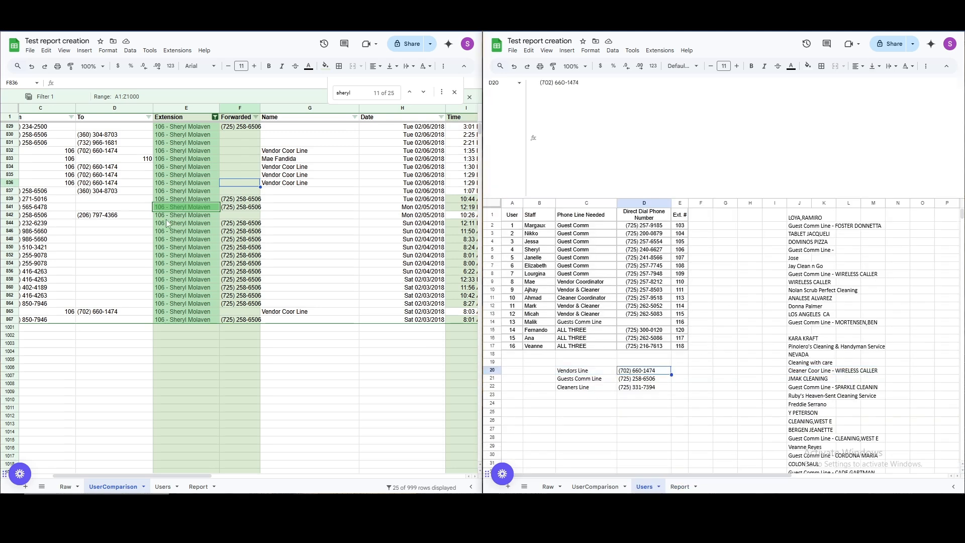
{"action": "left_click", "coordinate": [314, 216]}
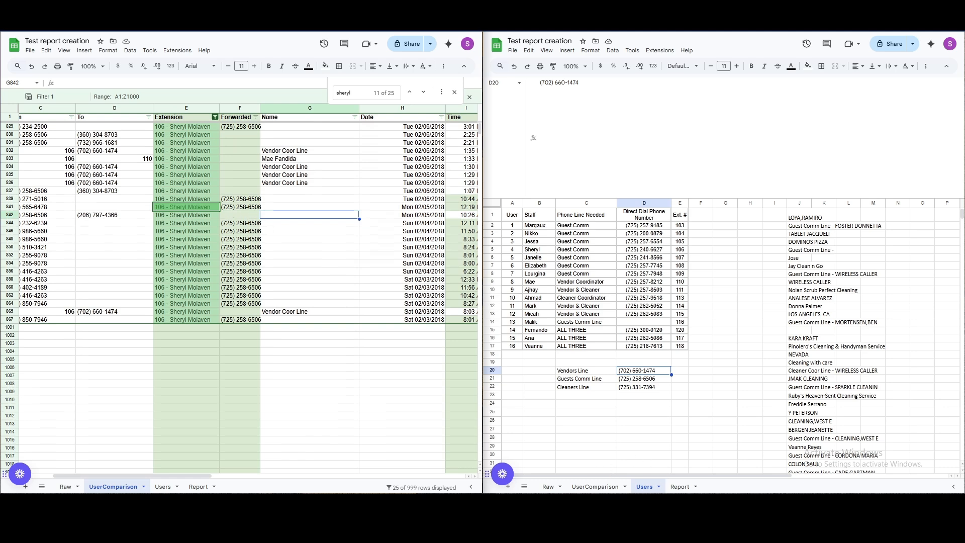
{"action": "left_click", "coordinate": [680, 486]}
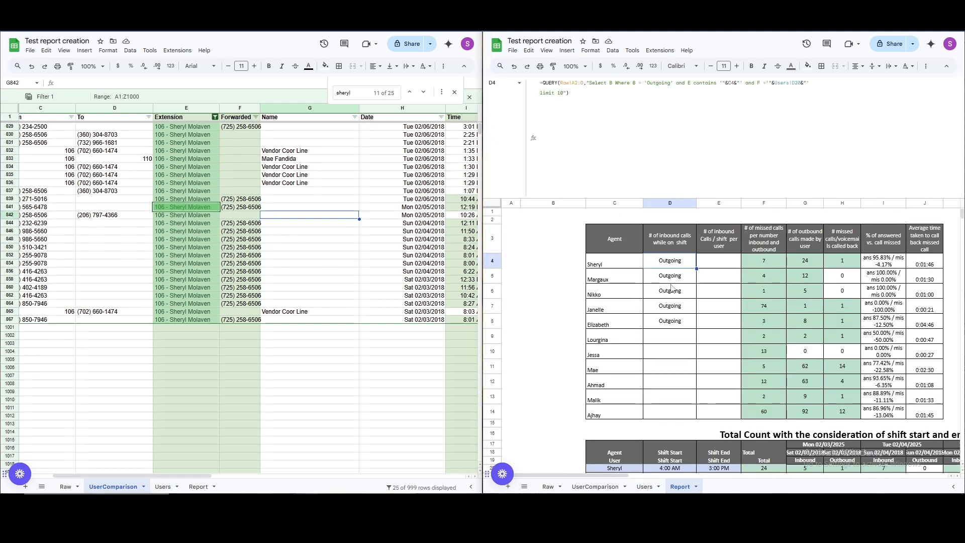
Add an or line to the Report D4 query repeating the Outgoing, agent and column F conditions, with column F matched to Users!D21.
{"action": "left_click_drag", "start_coordinate": [811, 83], "coordinate": [632, 85]}
{"action": "key", "text": "ctrl+c"}
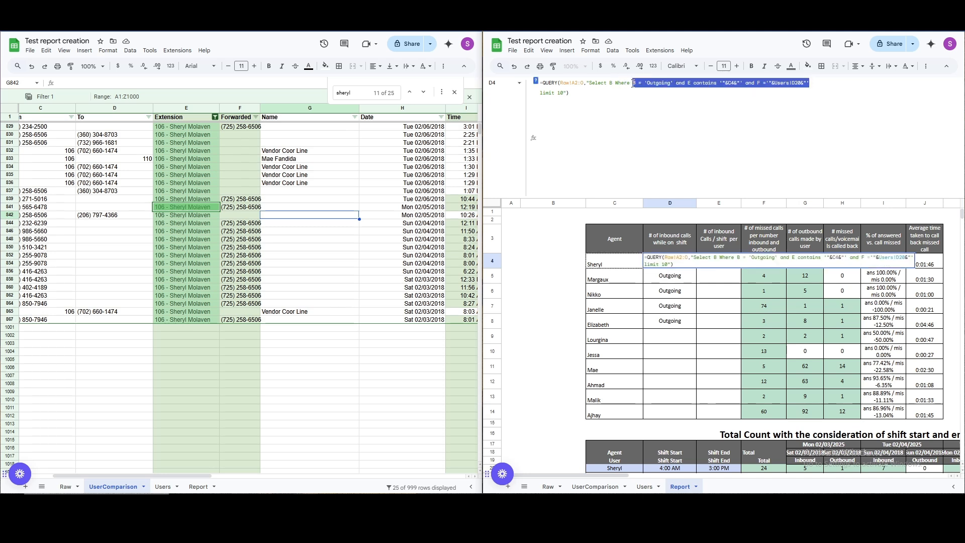
{"action": "left_click", "coordinate": [824, 82]}
{"action": "key", "text": "ctrl+Return"}
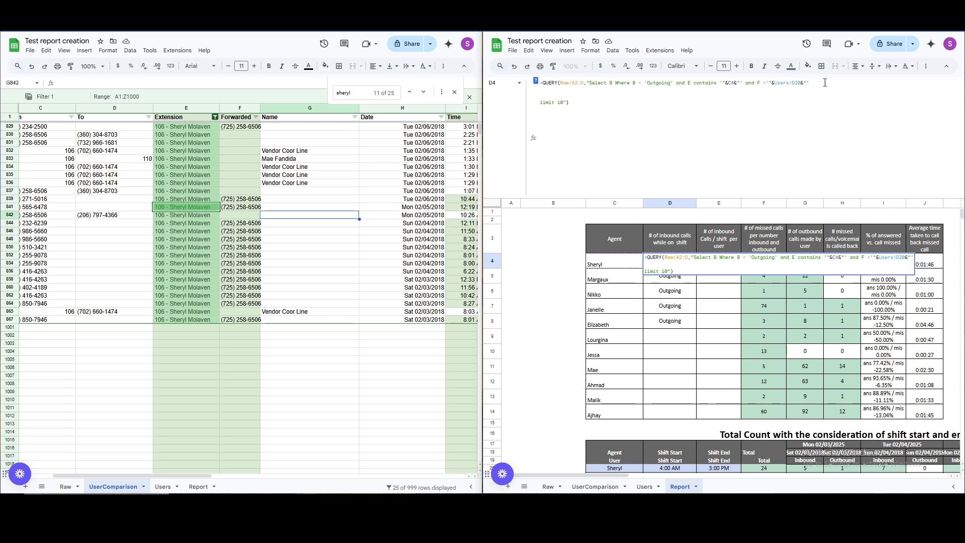
{"action": "type", "text": "or"}
{"action": "key", "text": "ctrl+v"}
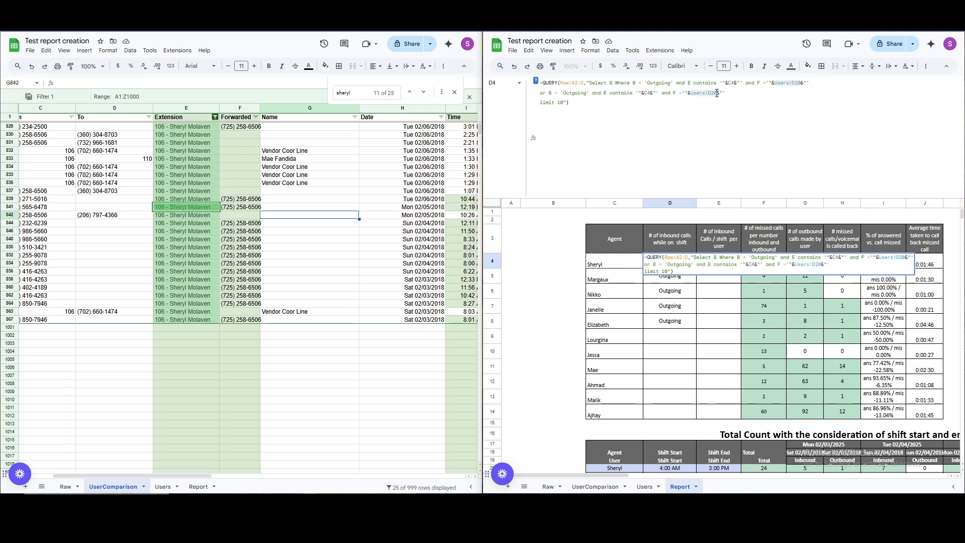
{"action": "key", "text": "Left"}
{"action": "key", "text": "BackSpace"}
{"action": "key", "text": "Return"}
{"action": "key", "text": "Up"}
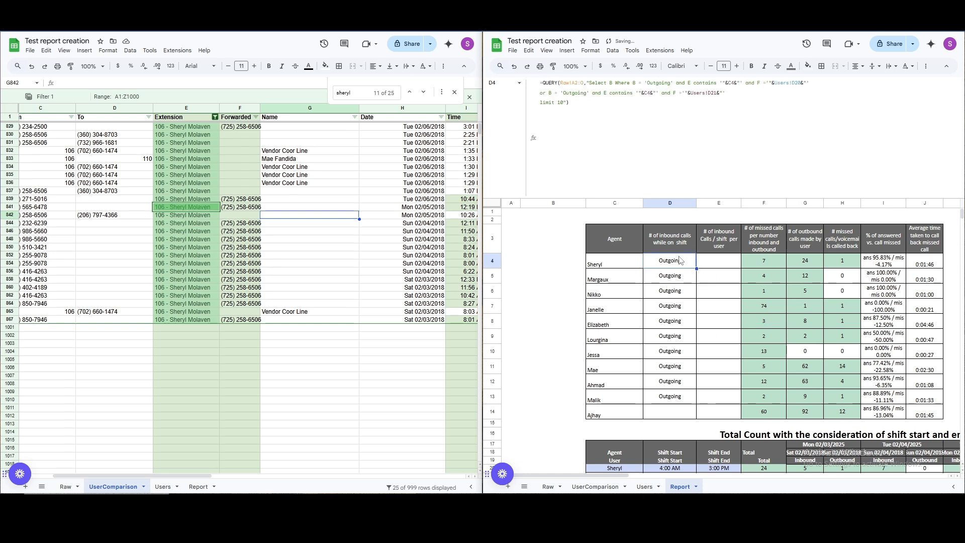
Check which phone line Users D21 holds and review both column F conditions in the Report D4 query.
{"action": "left_click", "coordinate": [603, 486]}
{"action": "left_click", "coordinate": [644, 486]}
{"action": "left_click", "coordinate": [652, 378]}
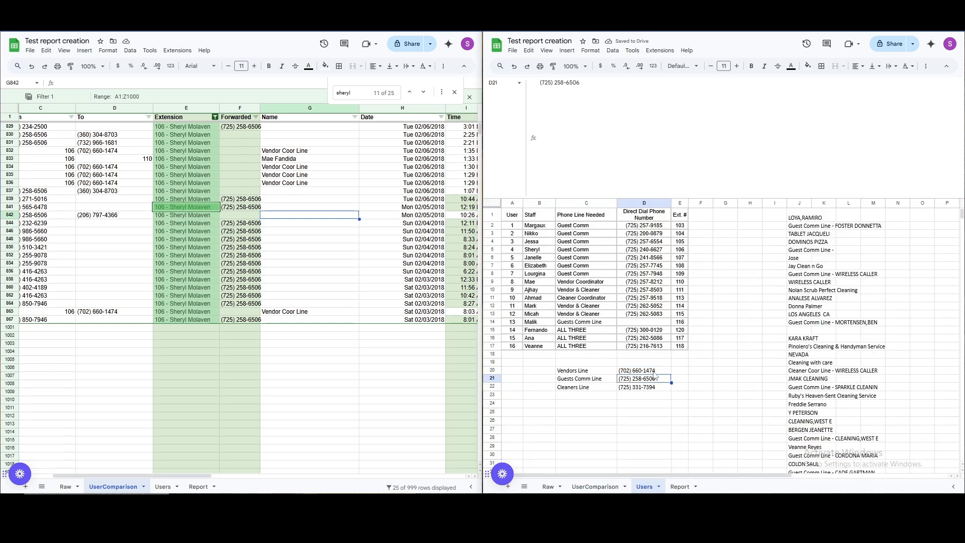
{"action": "left_click", "coordinate": [680, 486]}
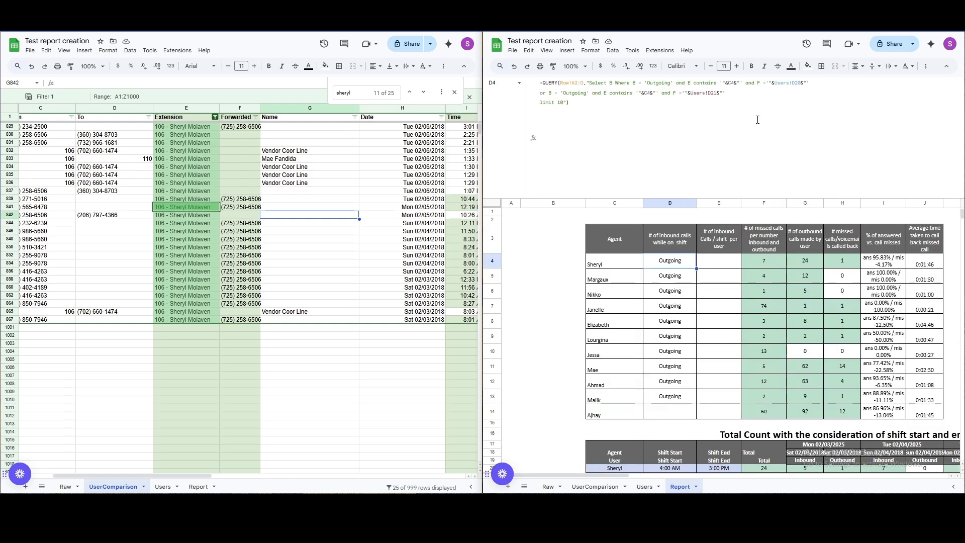
{"action": "left_click", "coordinate": [748, 92]}
{"action": "left_click", "coordinate": [802, 84]}
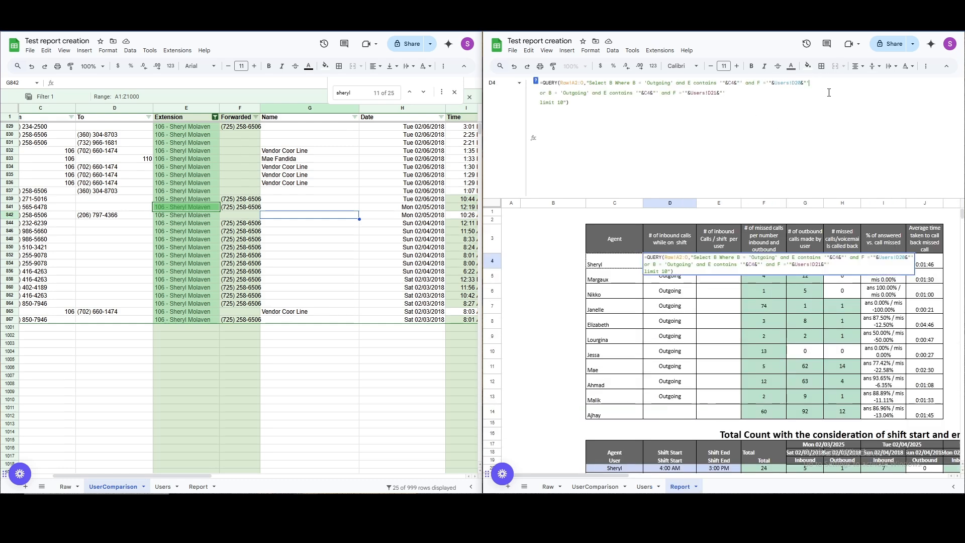
Examine the shift start and end times in Report row 20 and the call times in column I of UserComparison.
{"action": "scroll", "coordinate": [706, 380], "scroll_direction": "down", "scroll_amount": 1}
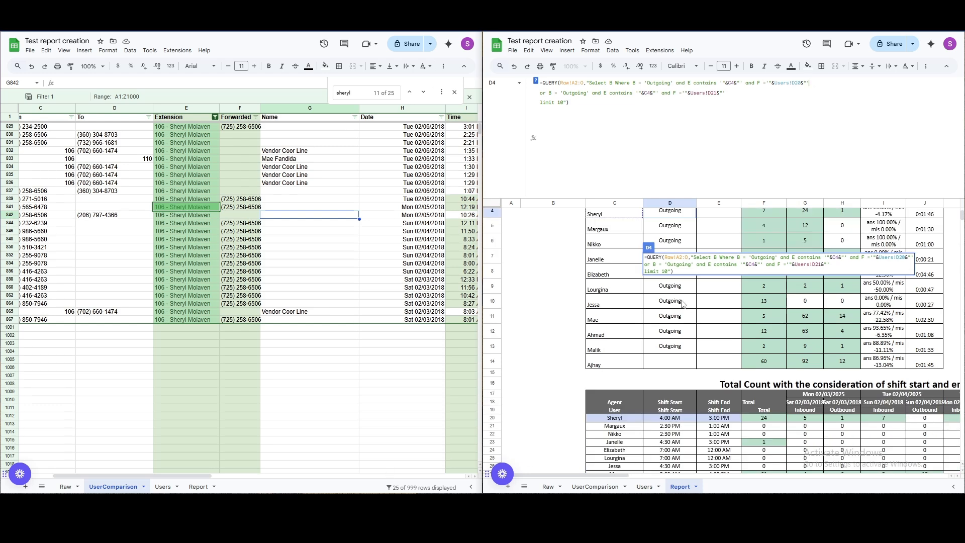
{"action": "left_click", "coordinate": [671, 420]}
{"action": "mouse_move", "coordinate": [712, 420]}
{"action": "left_mouse_down"}
{"action": "mouse_move", "coordinate": [666, 421]}
{"action": "mouse_move", "coordinate": [717, 421]}
{"action": "left_mouse_up"}
{"action": "left_click", "coordinate": [682, 420]}
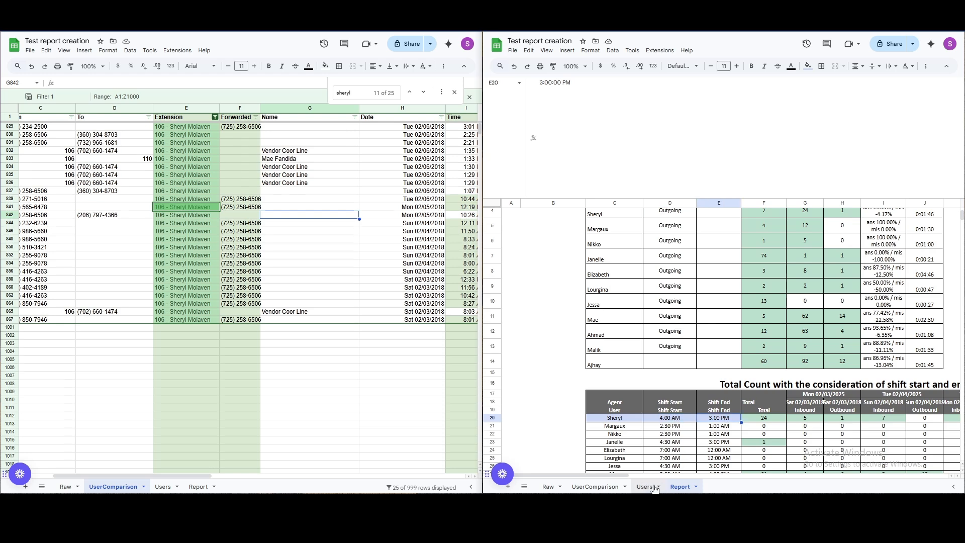
{"action": "left_click", "coordinate": [644, 486]}
{"action": "left_click", "coordinate": [598, 486]}
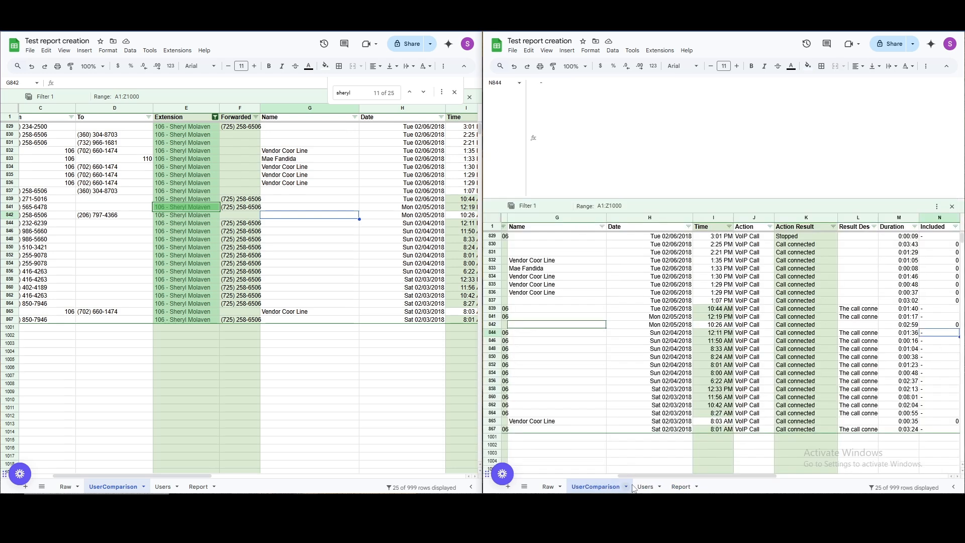
{"action": "left_click", "coordinate": [676, 486]}
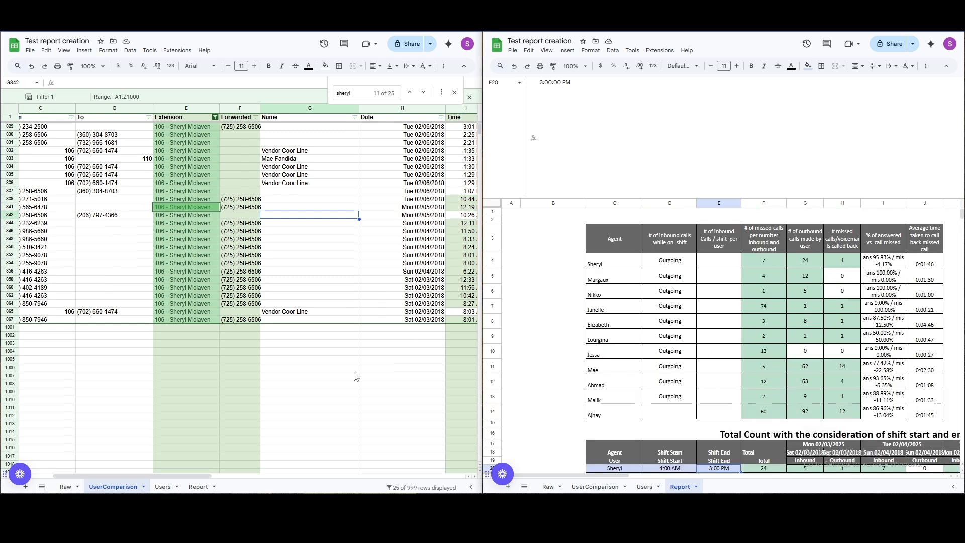
{"action": "left_click_drag", "start_coordinate": [169, 476], "coordinate": [209, 475]}
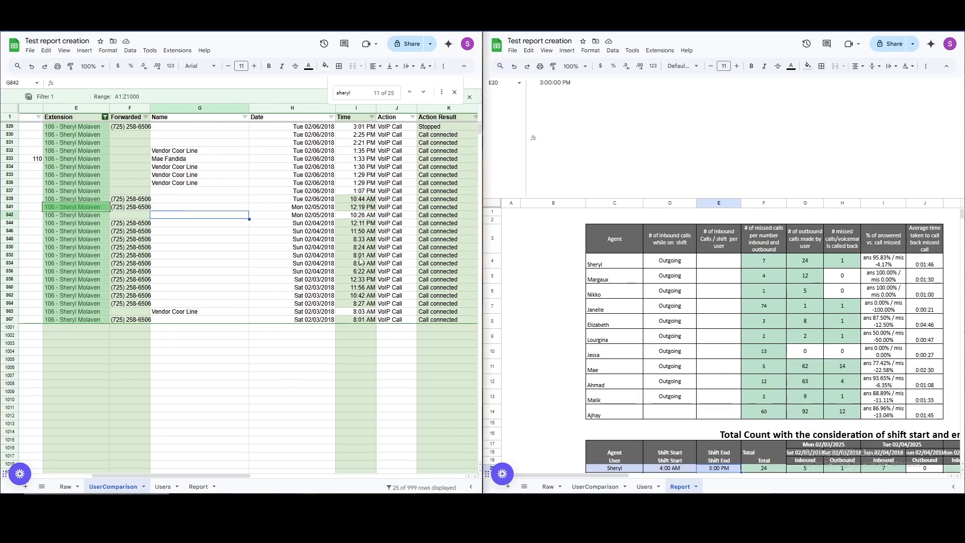
Append and I >= timeofday '"&D20&"' to the first line of the Report D4 query, using the shift start cell.
{"action": "left_click", "coordinate": [656, 260]}
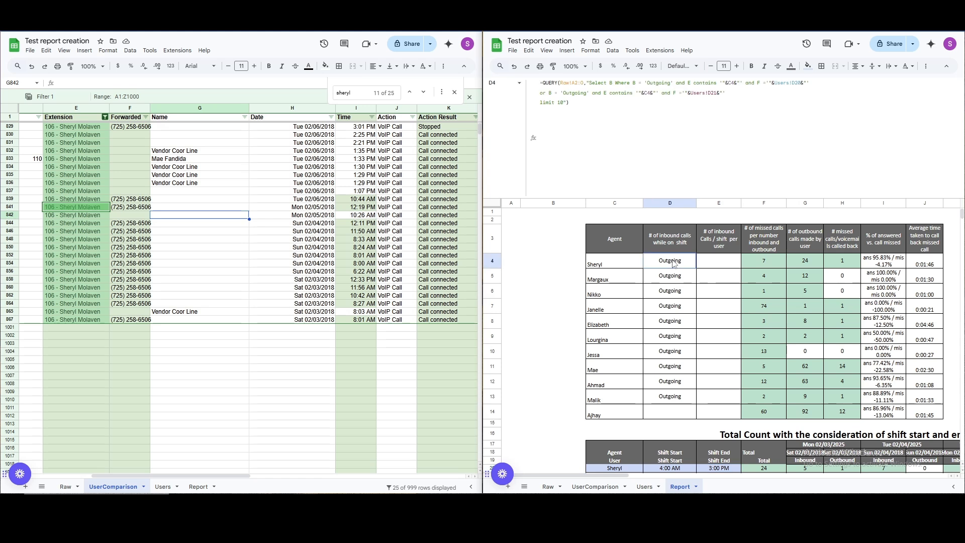
{"action": "left_click", "coordinate": [822, 86]}
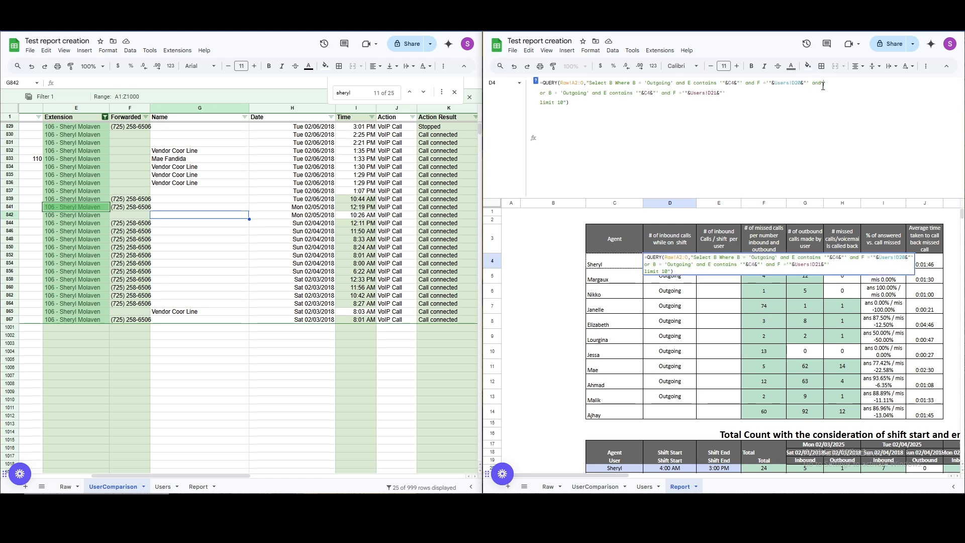
{"action": "type", "text": "I >="}
{"action": "type", "text": "timeoday ("}
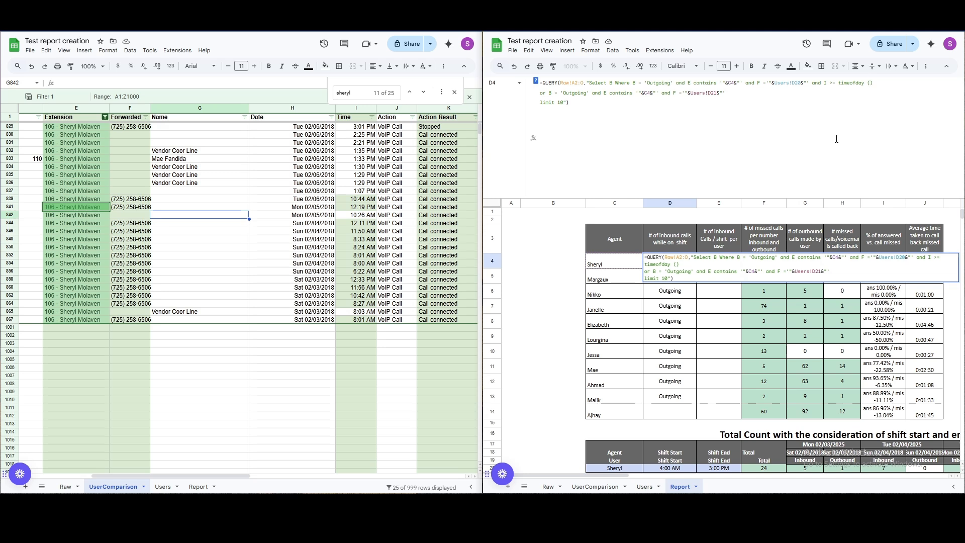
{"action": "key", "text": "BackSpace"}
{"action": "key", "text": "BackSpace"}
{"action": "type", "text": "\""}
{"action": "left_click", "coordinate": [673, 468]}
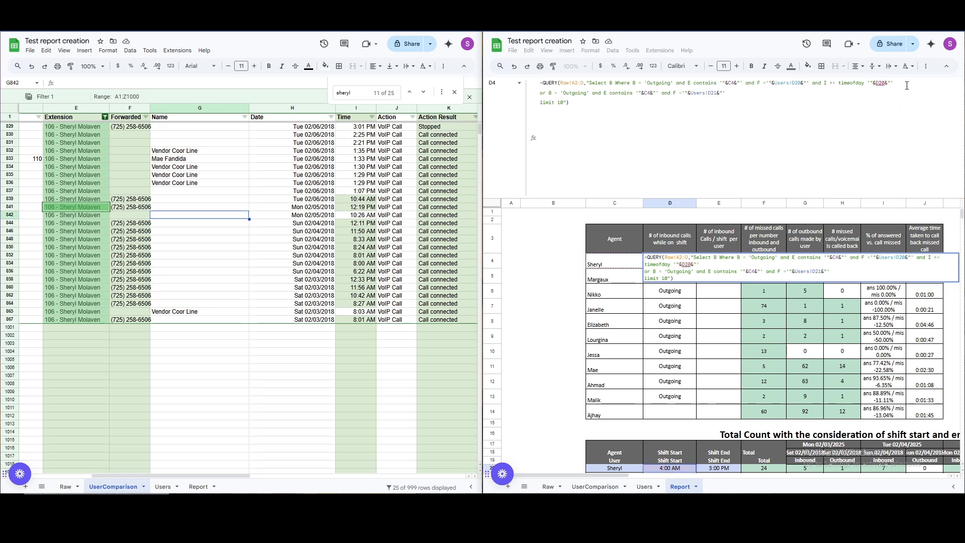
{"action": "key", "text": "Return"}
Wrap the shift start reference in the D4 query as TEXT(D20,"HH:MM:SS").
{"action": "left_click", "coordinate": [684, 257]}
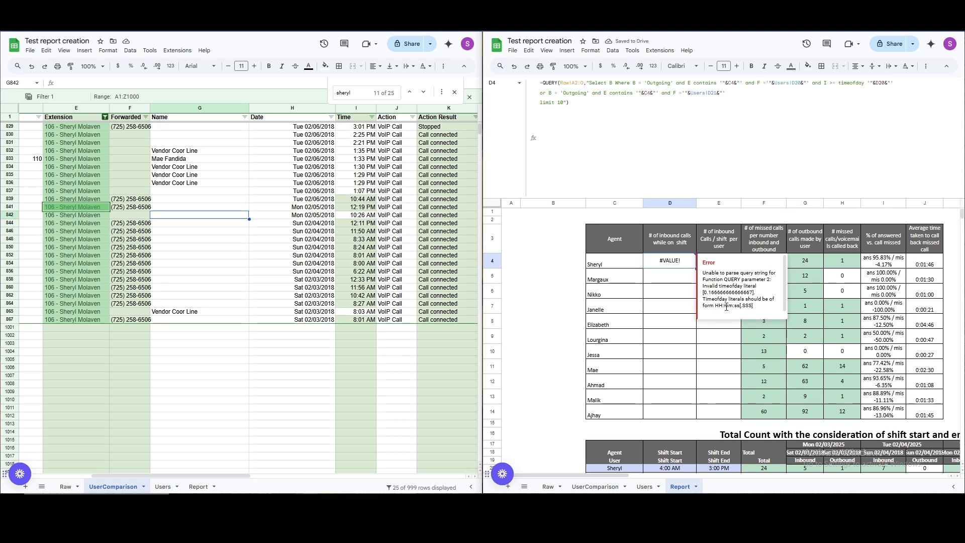
{"action": "left_click", "coordinate": [877, 82]}
{"action": "type", "text": "TE"}
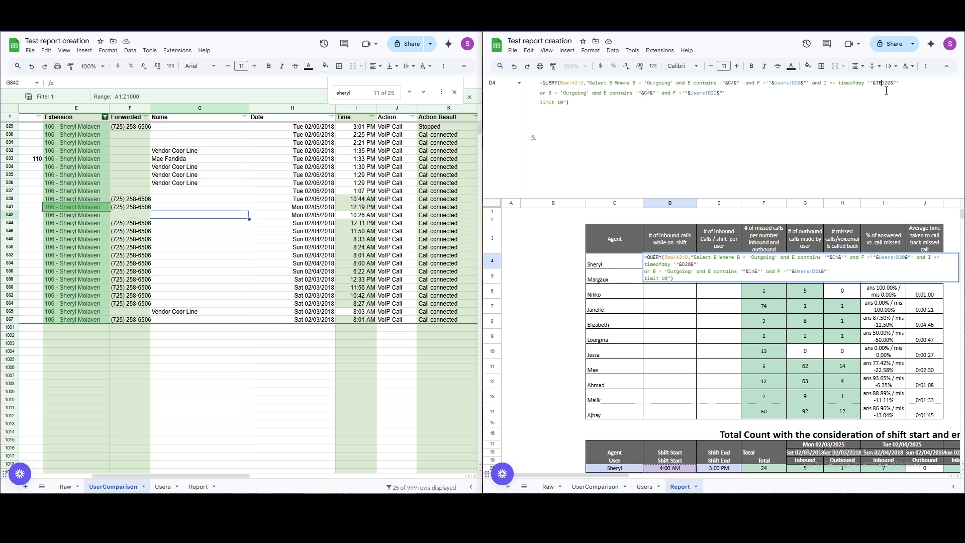
{"action": "type", "text": "XT("}
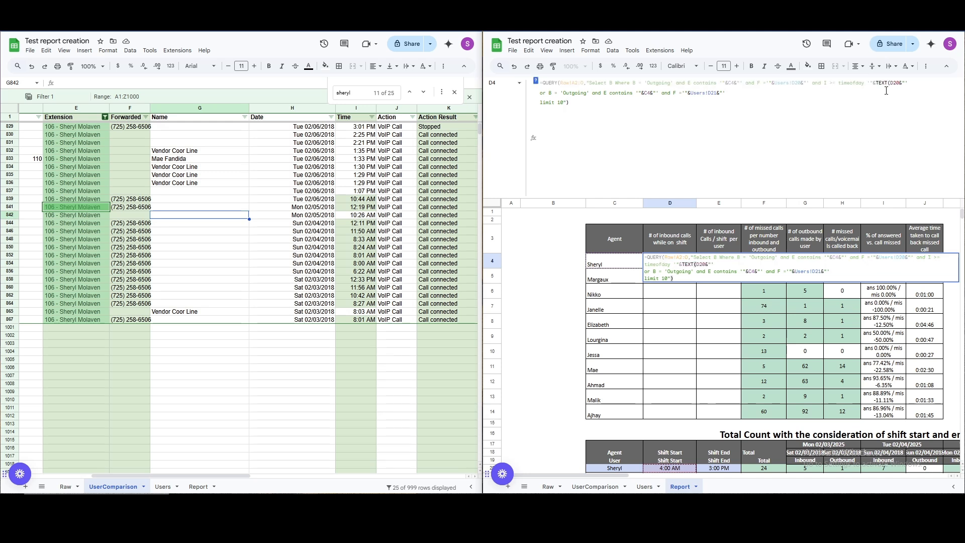
{"action": "type", "text": ")"}
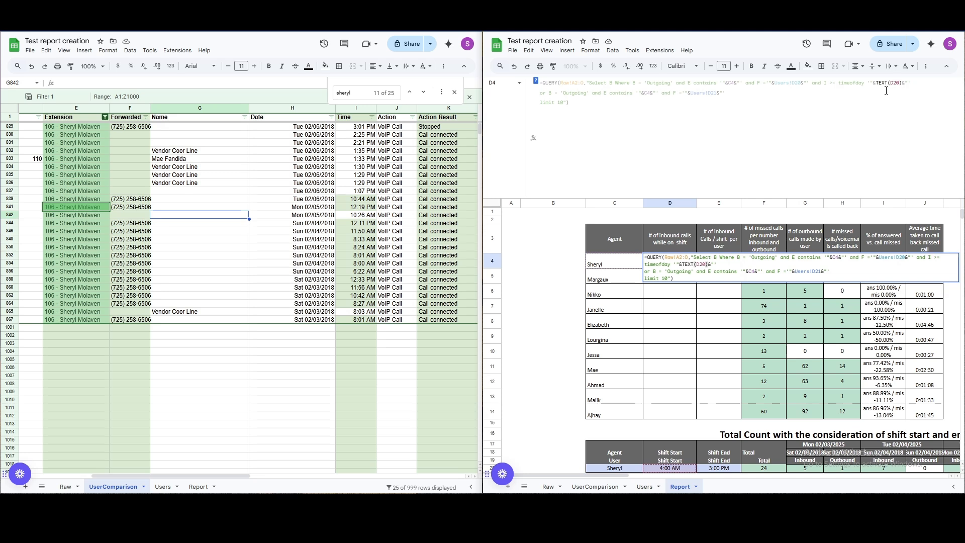
{"action": "type", "text": ",\""}
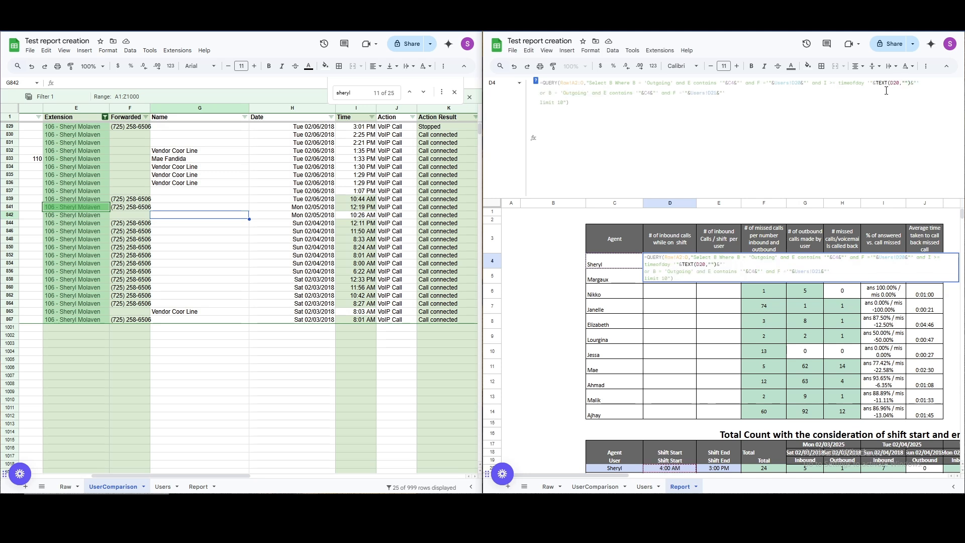
{"action": "left_click", "coordinate": [535, 81]}
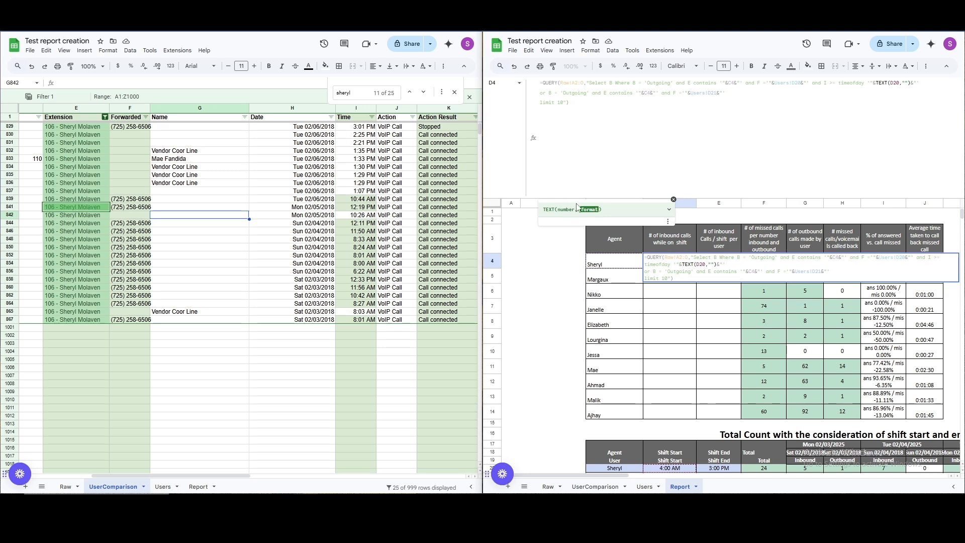
{"action": "left_click", "coordinate": [912, 83]}
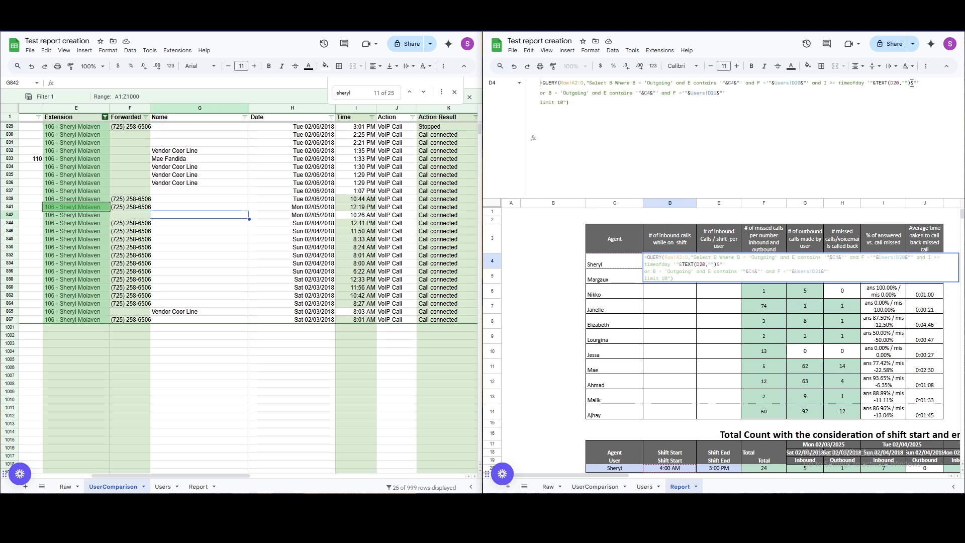
{"action": "left_click", "coordinate": [909, 83]}
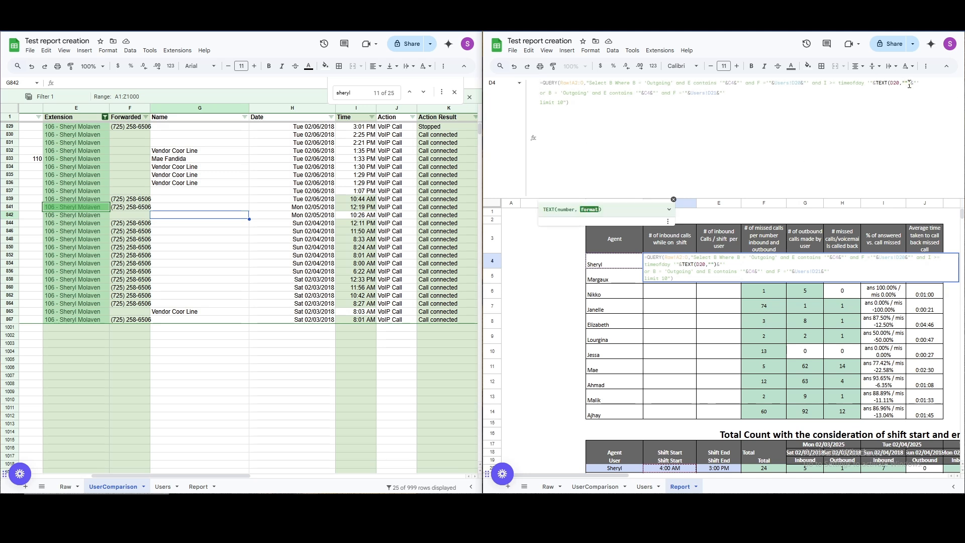
{"action": "type", "text": "HH:mm:ss"}
{"action": "key", "text": "Return"}
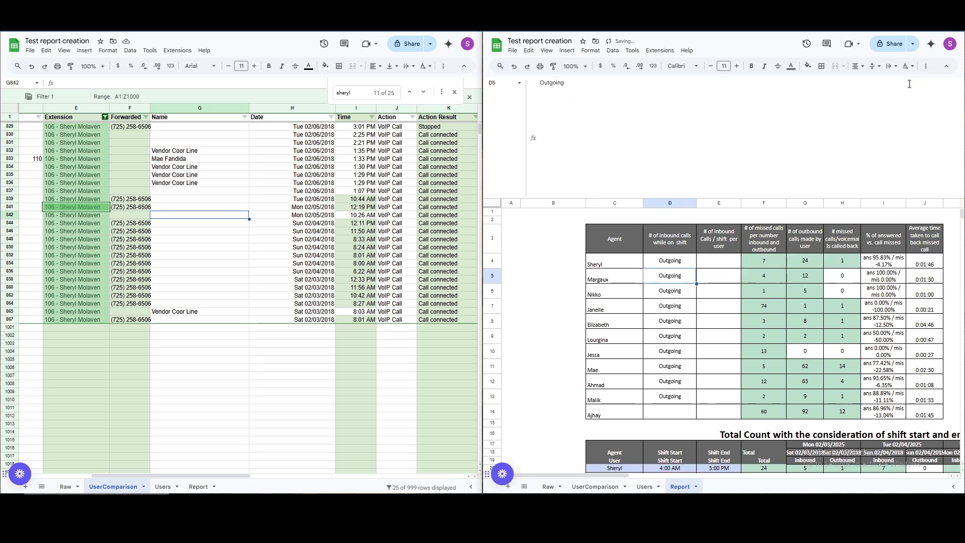
Insert blank lines between the first and second criteria lines of the Report D4 query.
{"action": "left_click", "coordinate": [664, 265]}
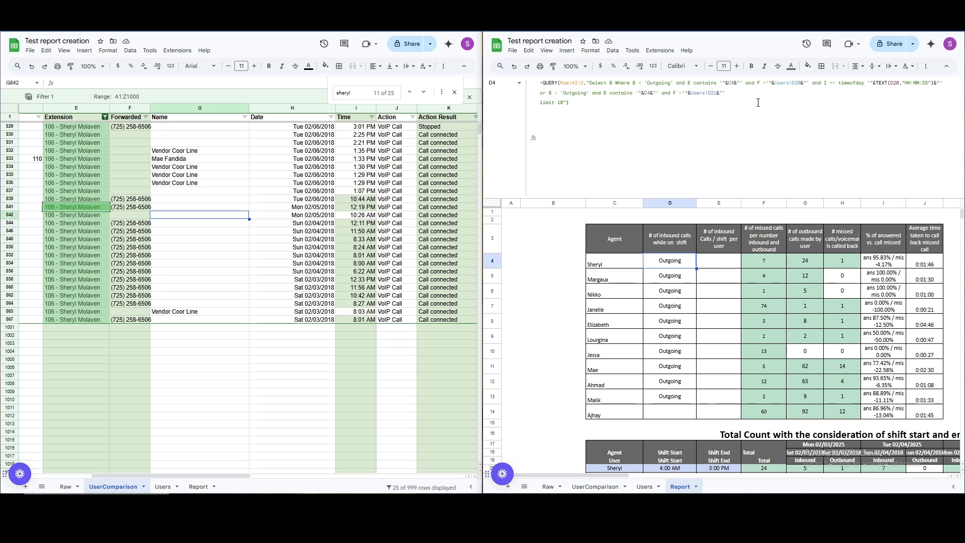
{"action": "left_click", "coordinate": [961, 87]}
{"action": "key", "text": "ctrl+Return"}
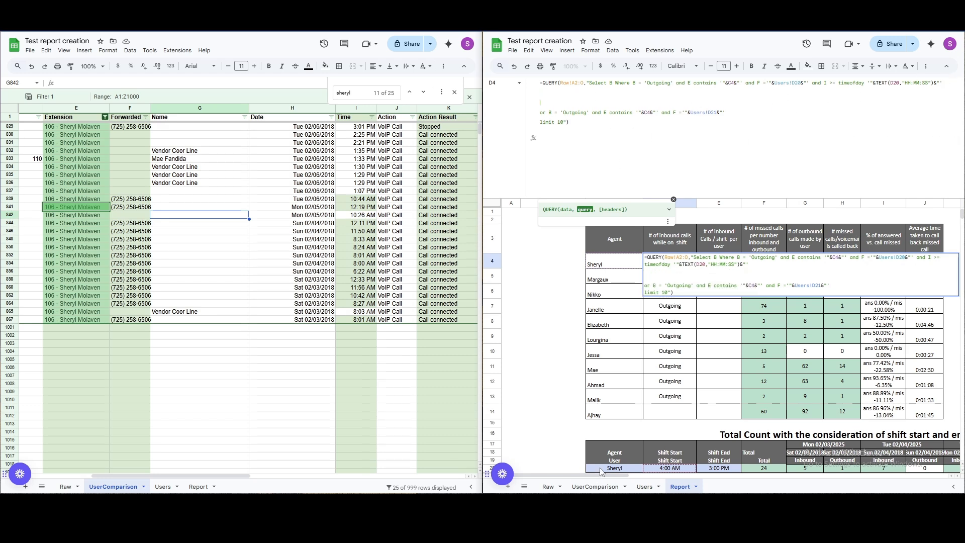
{"action": "mouse_move", "coordinate": [616, 476]}
{"action": "left_mouse_down"}
{"action": "mouse_move", "coordinate": [733, 485]}
{"action": "mouse_move", "coordinate": [600, 483]}
{"action": "left_mouse_up"}
Append and I <= timeofday '"&TEXT(E20,"HH:MM:SS")&"' to the first criteria line by adapting a copy of the shift start condition.
{"action": "left_click_drag", "start_coordinate": [824, 82], "coordinate": [943, 82]}
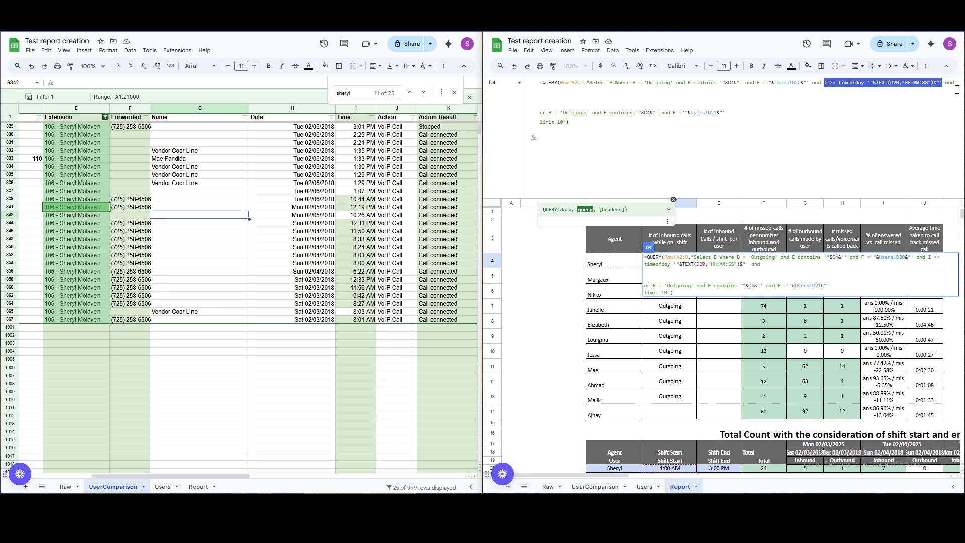
{"action": "key", "text": "ctrl+c"}
{"action": "left_click", "coordinate": [956, 89]}
{"action": "key", "text": "ctrl+v"}
{"action": "left_click", "coordinate": [555, 94]}
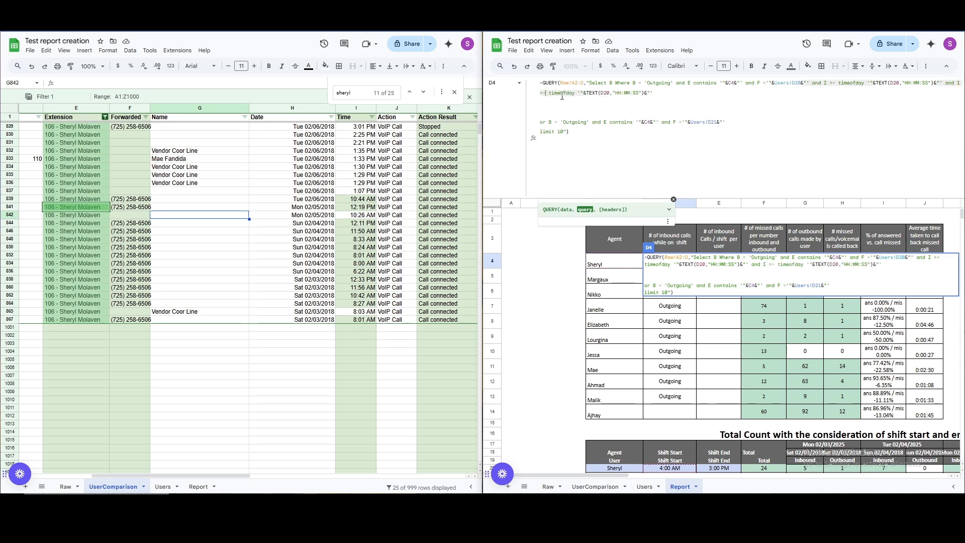
{"action": "key", "text": "Delete"}
{"action": "type", "text": "<"}
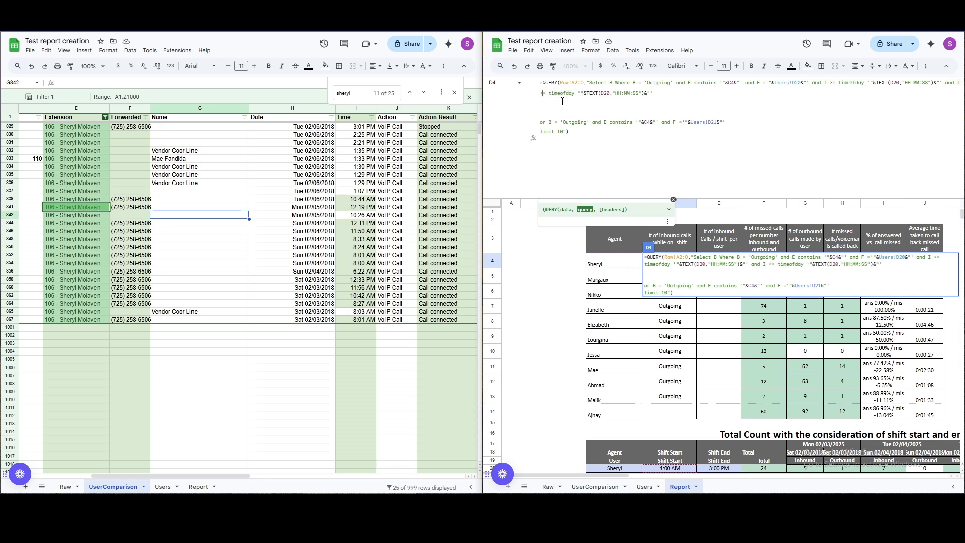
{"action": "left_click", "coordinate": [596, 95]}
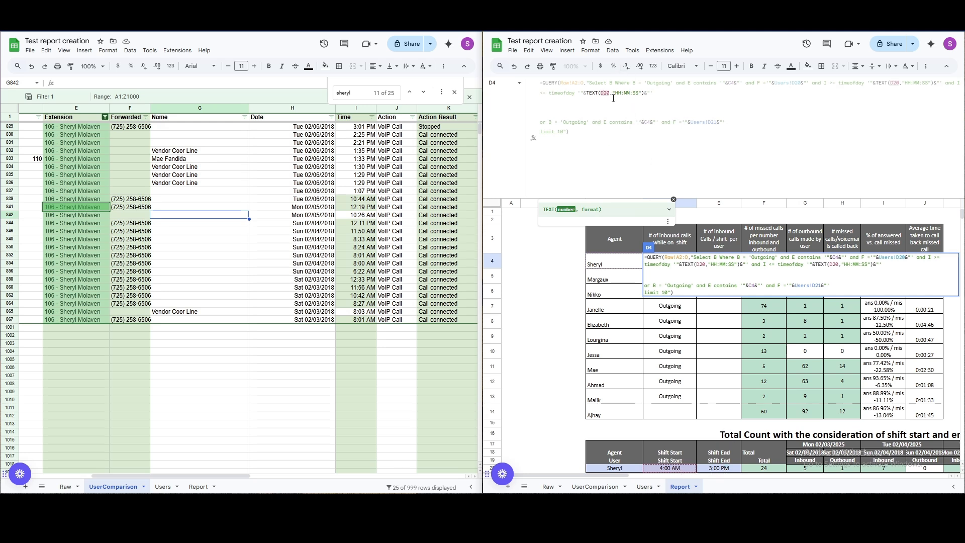
{"action": "key", "text": "Return"}
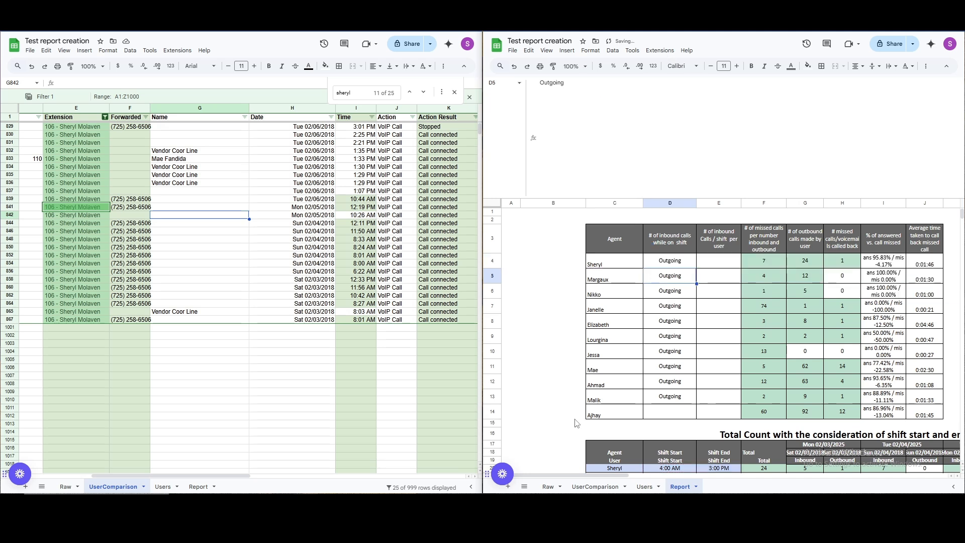
Replace the and joining the shift start and shift end conditions in the D4 query with or.
{"action": "left_click", "coordinate": [686, 262]}
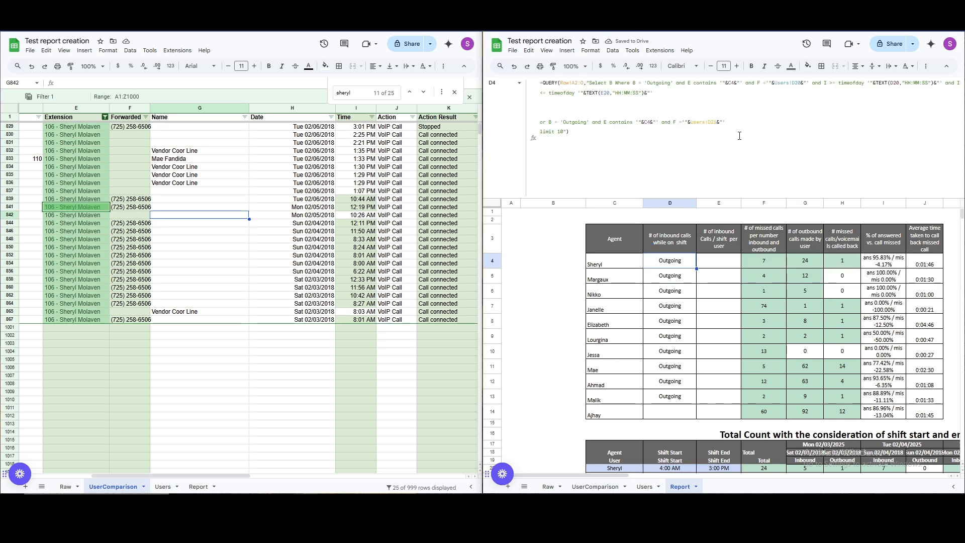
{"action": "left_click", "coordinate": [953, 84]}
{"action": "key", "text": "BackSpace"}
{"action": "key", "text": "BackSpace"}
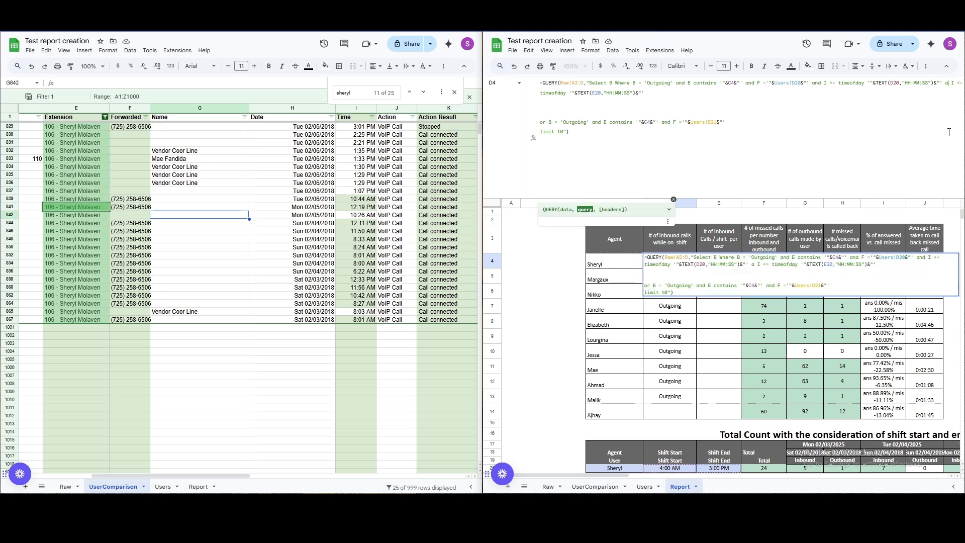
{"action": "key", "text": "BackSpace"}
{"action": "type", "text": "or"}
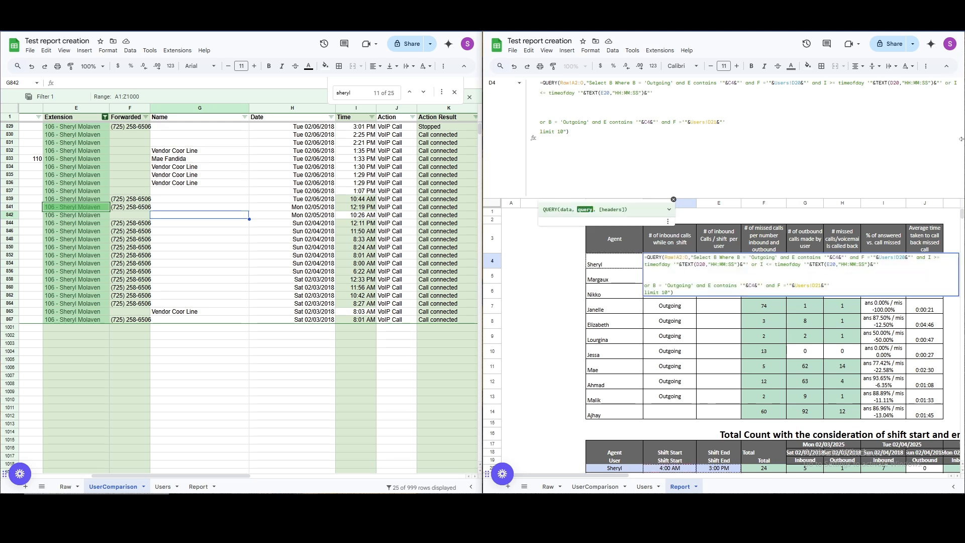
Remove the shift end condition from the first line and repeat that line's full criteria after or on the next line.
{"action": "mouse_move", "coordinate": [946, 83]}
{"action": "left_mouse_down"}
{"action": "mouse_move", "coordinate": [652, 93]}
{"action": "mouse_move", "coordinate": [680, 83]}
{"action": "mouse_move", "coordinate": [945, 83]}
{"action": "left_mouse_up"}
{"action": "key", "text": "BackSpace"}
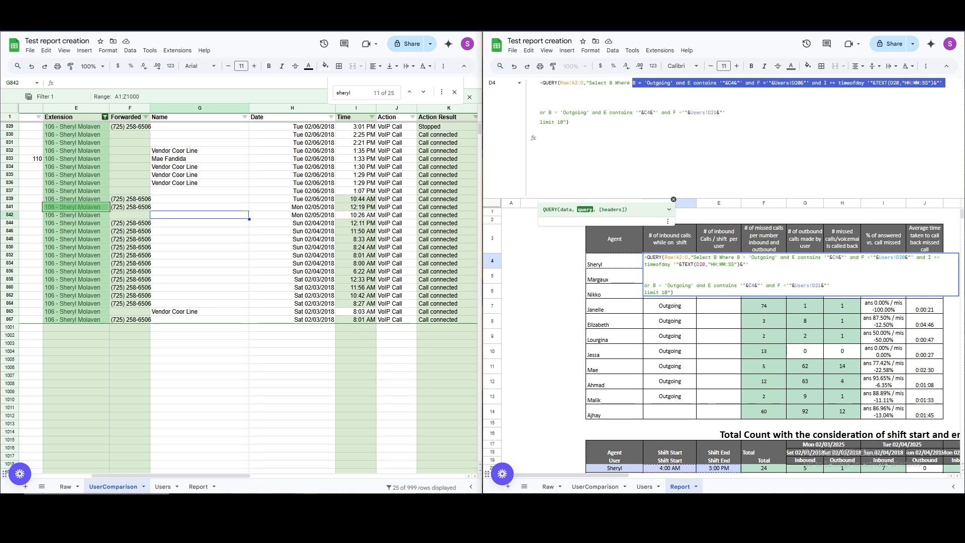
{"action": "left_click", "coordinate": [598, 92]}
{"action": "type", "text": "or"}
{"action": "key", "text": "ctrl+v"}
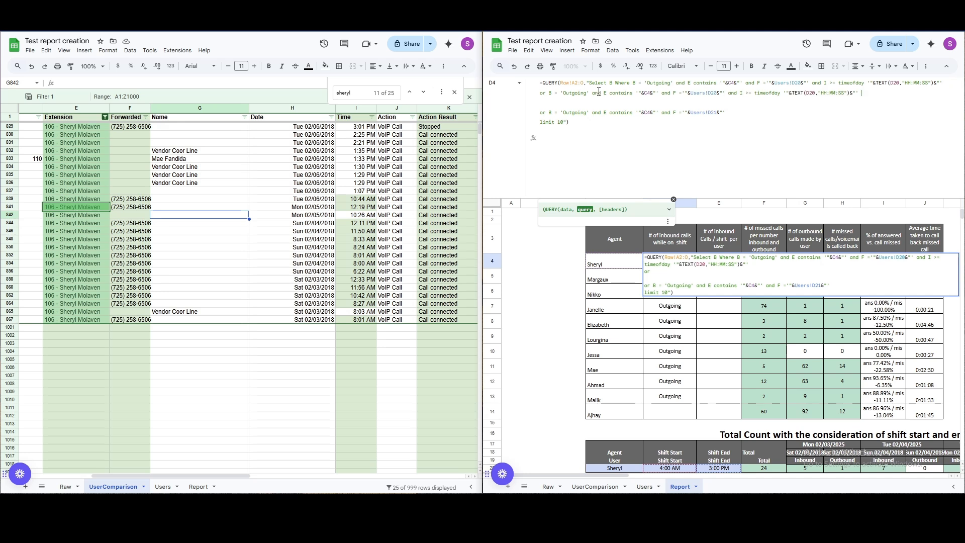
In the second criteria line, change the time operator to <= and the TEXT reference to shift end cell E20.
{"action": "left_click_drag", "start_coordinate": [718, 93], "coordinate": [787, 95]}
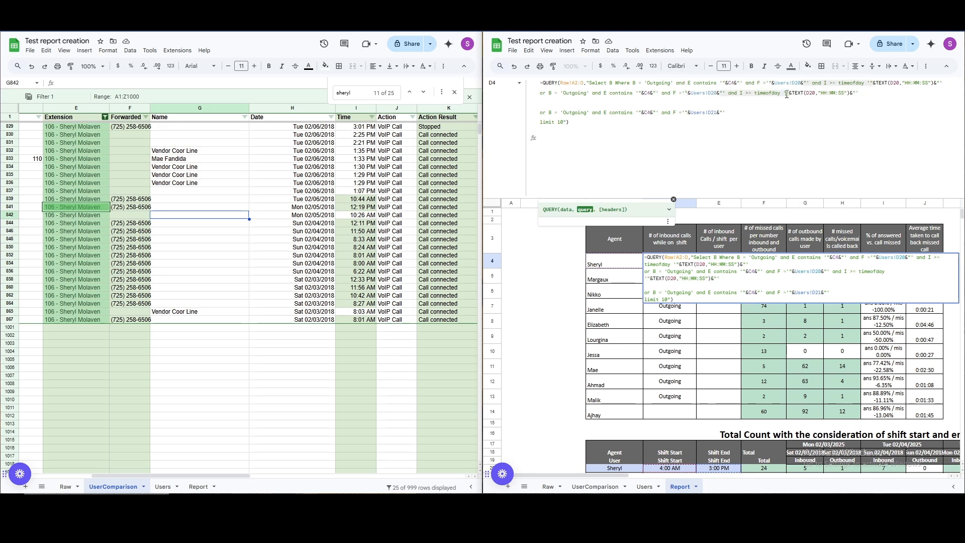
{"action": "left_click", "coordinate": [748, 94]}
{"action": "key", "text": "BackSpace"}
{"action": "type", "text": "<"}
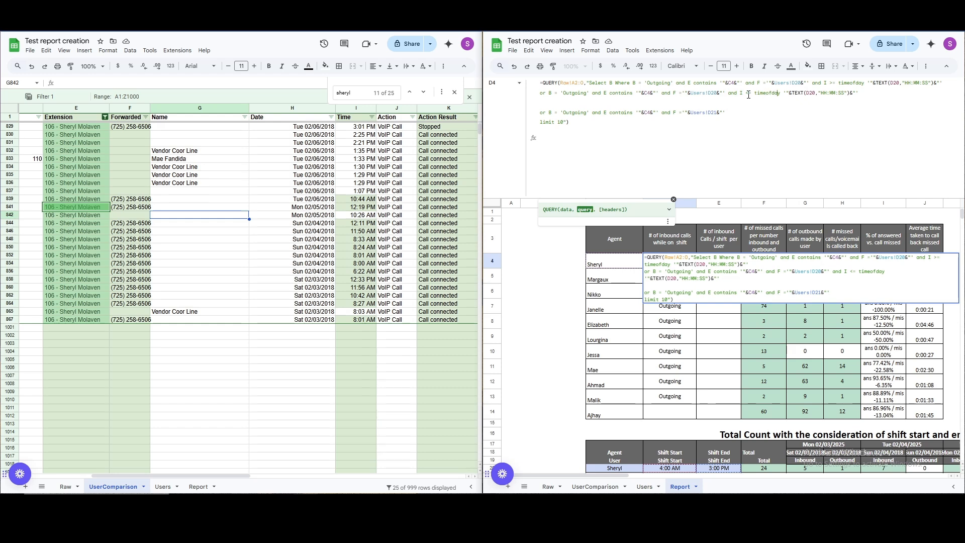
{"action": "key", "text": "Right"}
{"action": "key", "text": "Right"}
{"action": "key", "text": "Right"}
{"action": "key", "text": "Right"}
{"action": "key", "text": "Right"}
{"action": "key", "text": "Right"}
{"action": "key", "text": "Right"}
{"action": "key", "text": "Right"}
{"action": "key", "text": "Right"}
{"action": "key", "text": "Right"}
{"action": "key", "text": "Right"}
{"action": "key", "text": "Right"}
{"action": "key", "text": "Right"}
{"action": "key", "text": "Right"}
{"action": "key", "text": "Right"}
{"action": "key", "text": "Right"}
{"action": "key", "text": "Right"}
{"action": "key", "text": "Right"}
{"action": "key", "text": "Right"}
{"action": "key", "text": "Right"}
{"action": "key", "text": "BackSpace"}
{"action": "type", "text": "E"}
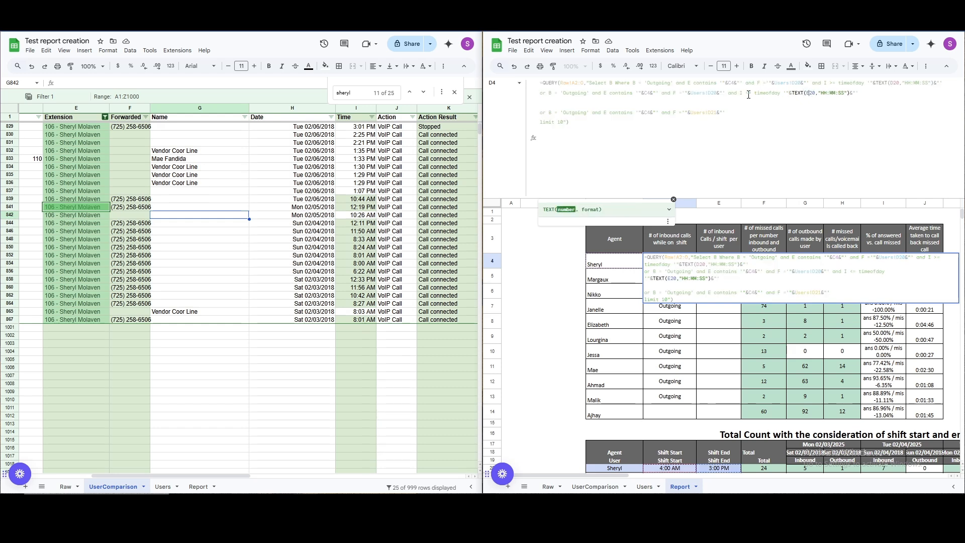
{"action": "key", "text": "Return"}
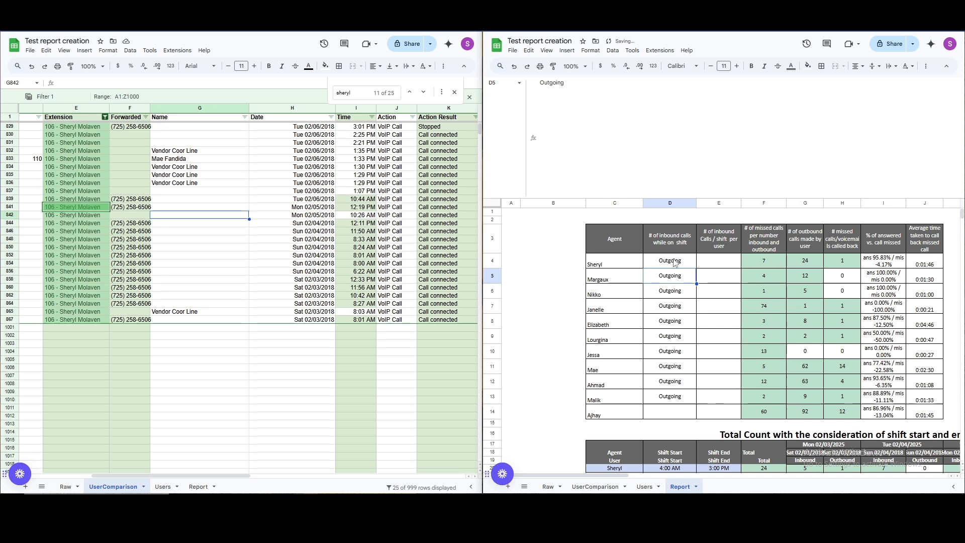
{"action": "key", "text": "Up"}
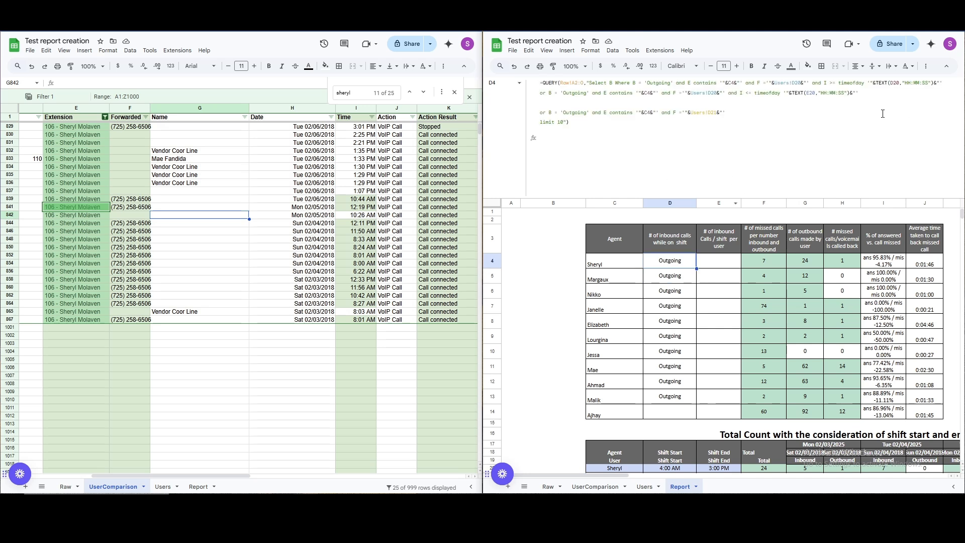
Move the first set of criteria in the D4 query onto its own line after Where.
{"action": "left_click", "coordinate": [790, 83]}
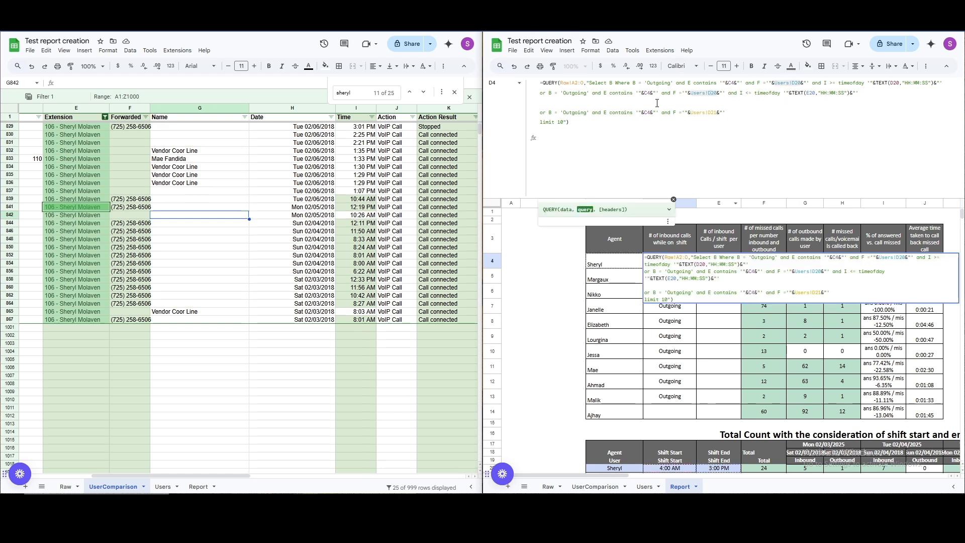
{"action": "left_click", "coordinate": [631, 84]}
{"action": "key", "text": "ctrl+Return"}
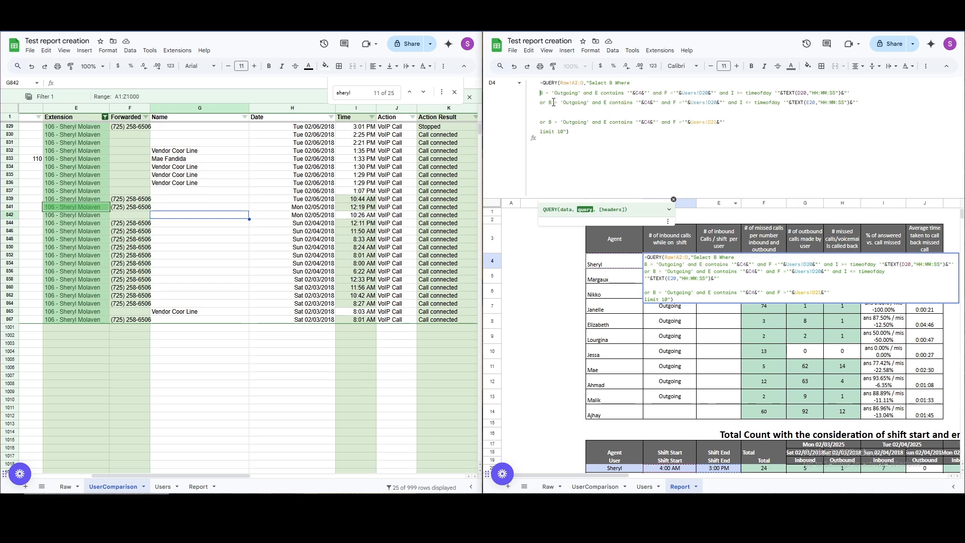
Replace the Users!D21 criteria line with a copy of the two time-limited criteria lines above it.
{"action": "left_click_drag", "start_coordinate": [540, 93], "coordinate": [914, 103]}
{"action": "key", "text": "ctrl+c"}
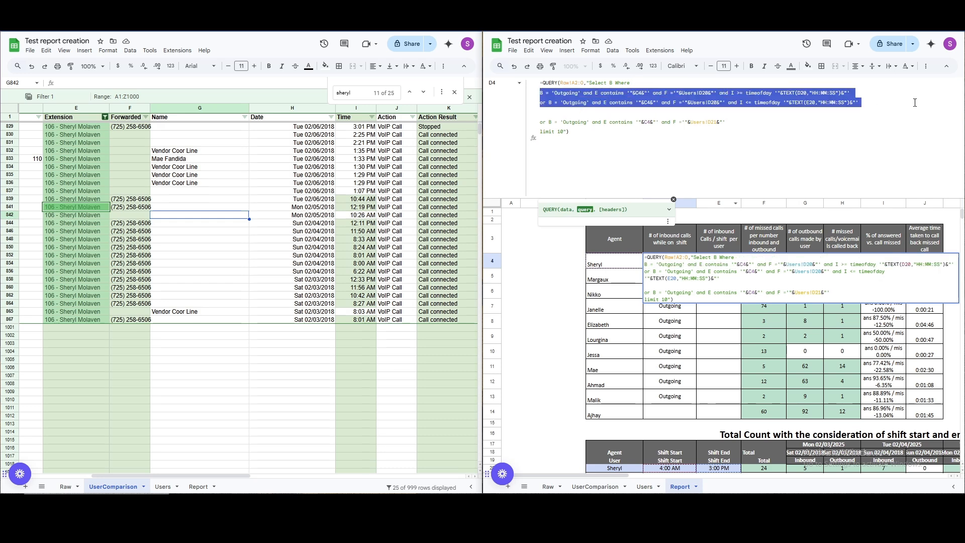
{"action": "left_click_drag", "start_coordinate": [768, 124], "coordinate": [521, 117]}
{"action": "left_click", "coordinate": [526, 117]}
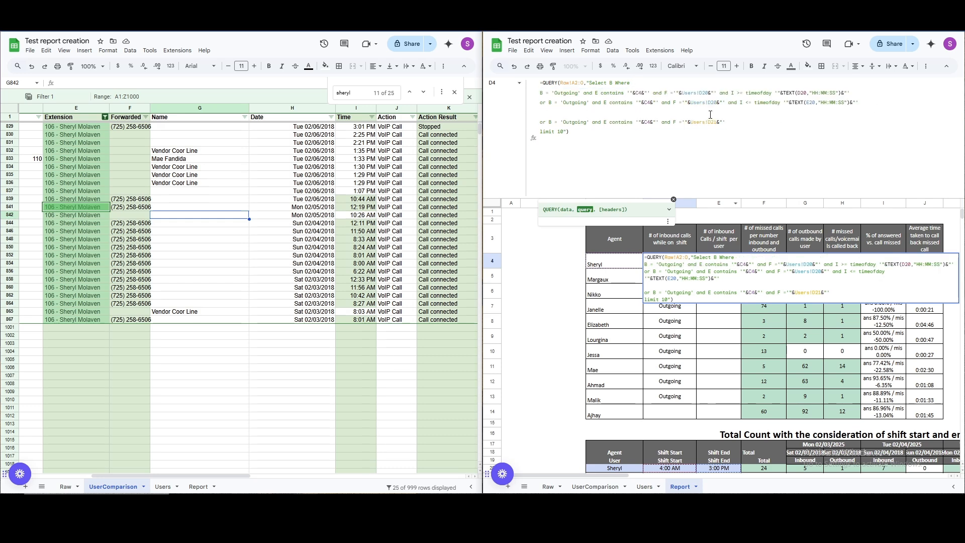
{"action": "left_click_drag", "start_coordinate": [731, 120], "coordinate": [540, 122]}
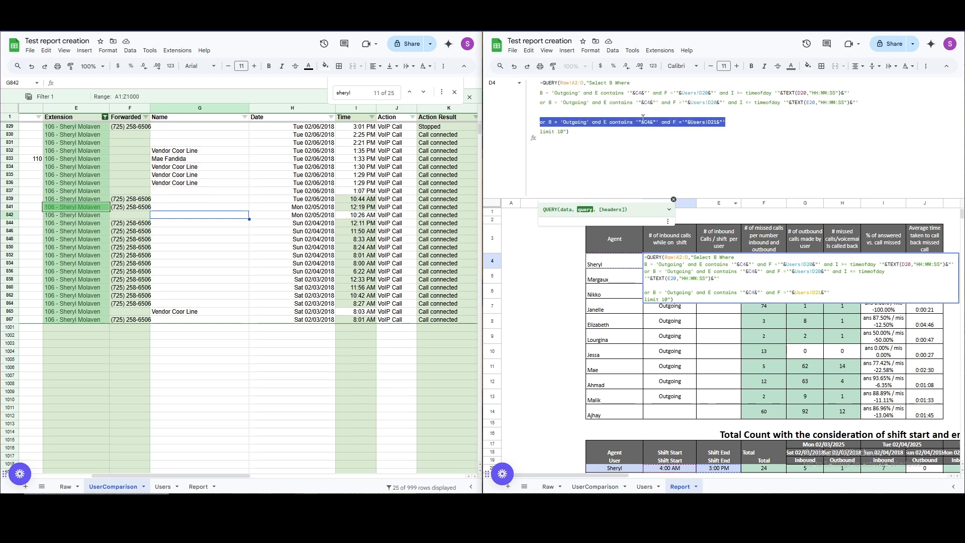
{"action": "key", "text": "ctrl+v"}
{"action": "key", "text": "Return"}
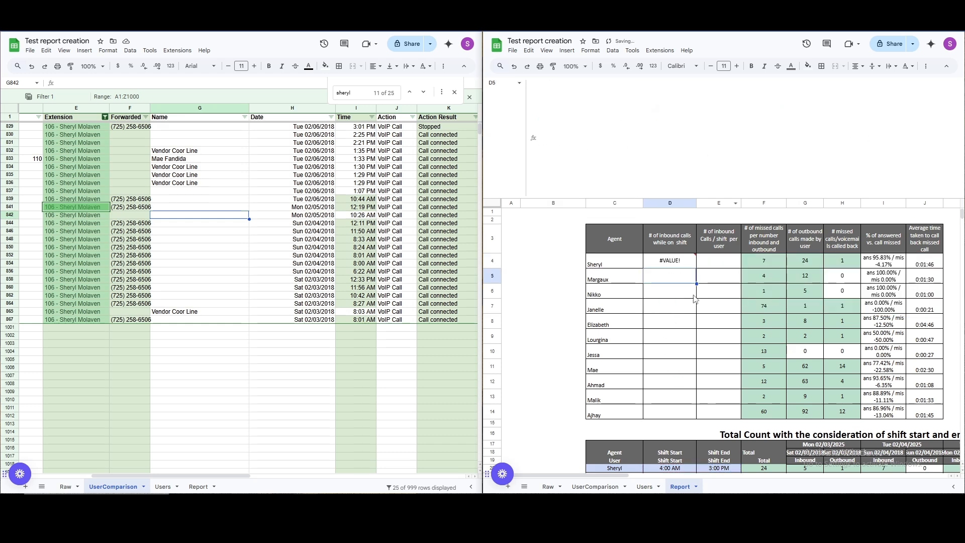
Add a line break after the last criteria line and remove limit 10 from the D4 query.
{"action": "left_click", "coordinate": [875, 136]}
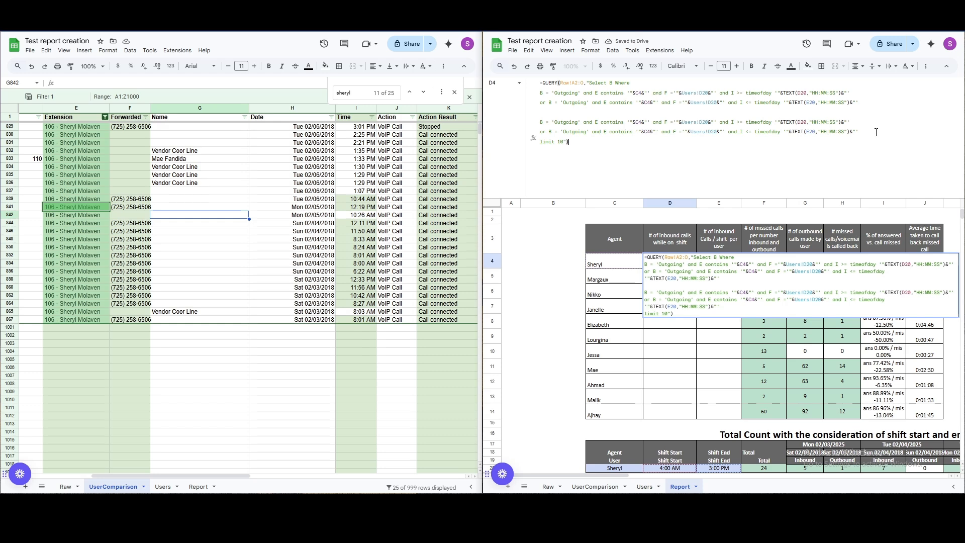
{"action": "left_click", "coordinate": [872, 131]}
{"action": "key", "text": "alt+Return"}
{"action": "left_click", "coordinate": [566, 151]}
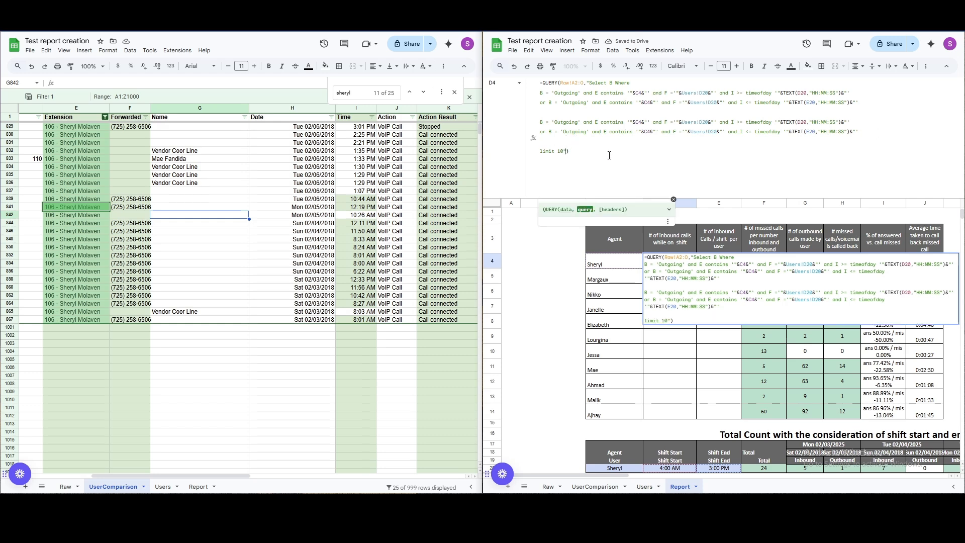
{"action": "key", "text": "BackSpace"}
{"action": "key", "text": "BackSpace"}
{"action": "key", "text": "BackSpace"}
{"action": "key", "text": "BackSpace"}
{"action": "key", "text": "BackSpace"}
{"action": "key", "text": "BackSpace"}
{"action": "key", "text": "BackSpace"}
{"action": "key", "text": "Return"}
Add or in front of the third criteria line of the D4 query.
{"action": "left_click", "coordinate": [669, 258]}
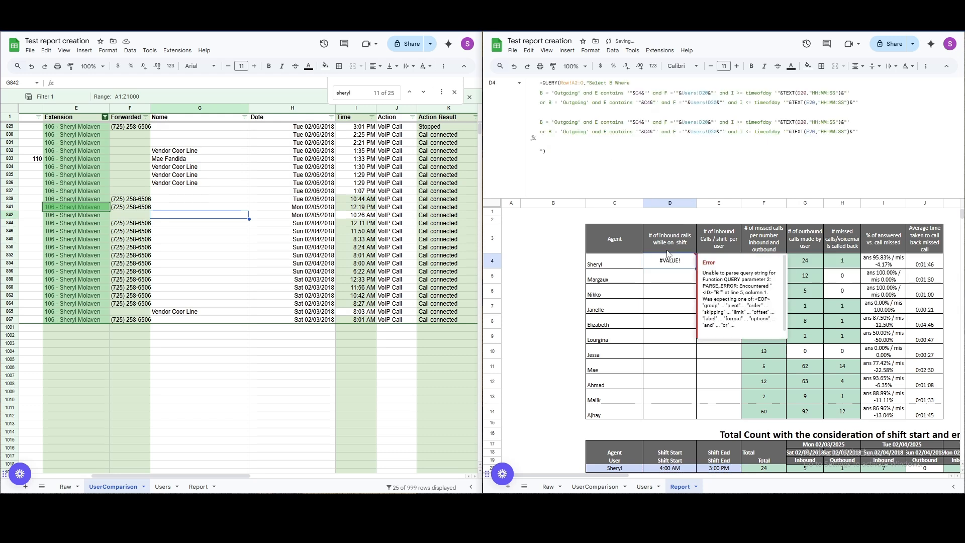
{"action": "left_click", "coordinate": [611, 150]}
{"action": "left_click", "coordinate": [540, 122]}
{"action": "type", "text": "o"}
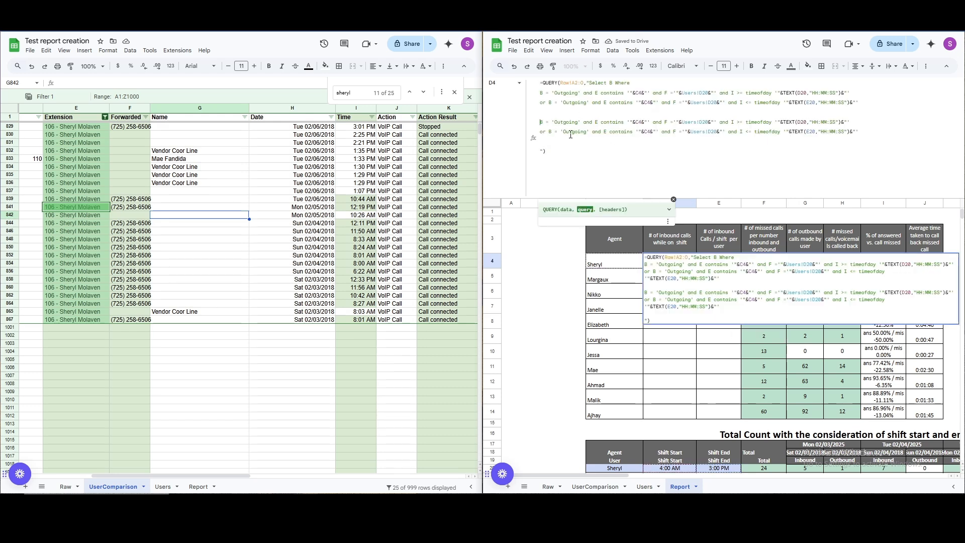
{"action": "type", "text": "r"}
{"action": "key", "text": "Return"}
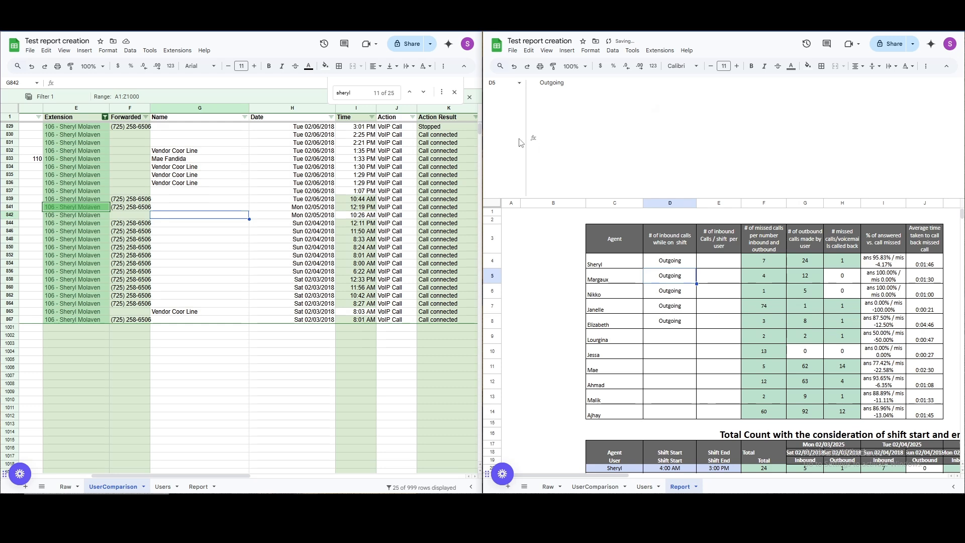
Change the forwarded line reference in the last two criteria lines of the D4 query to Users!D21.
{"action": "left_click", "coordinate": [672, 265]}
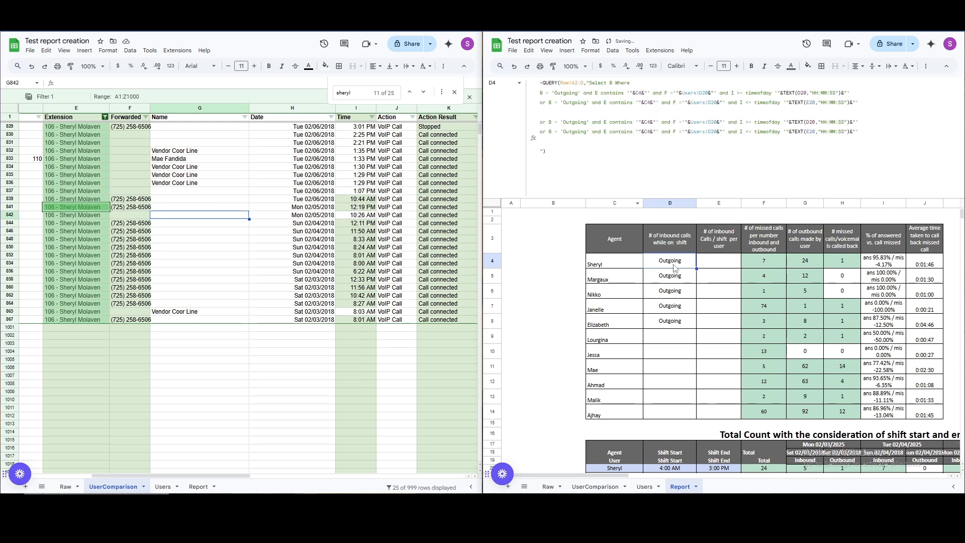
{"action": "left_click", "coordinate": [724, 128]}
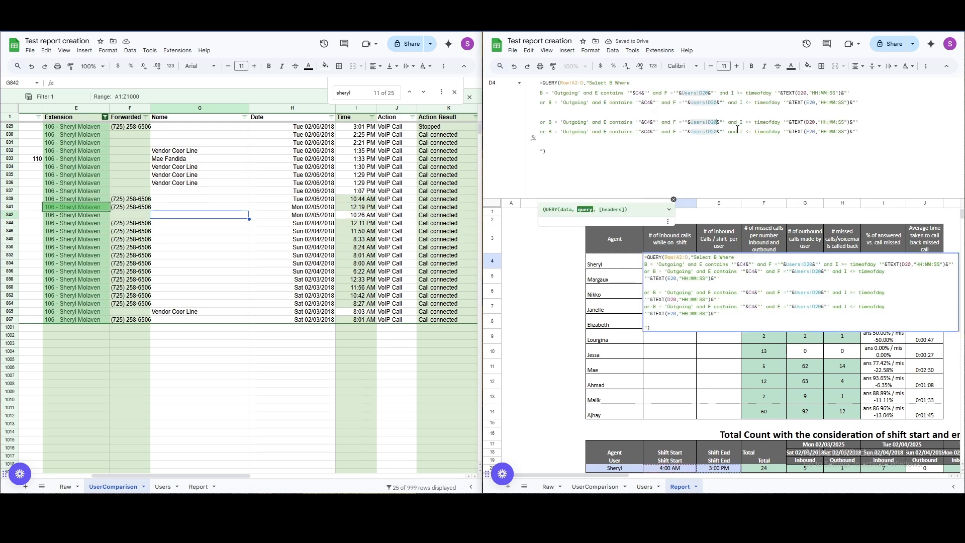
{"action": "key", "text": "BackSpace"}
{"action": "type", "text": "1"}
{"action": "key", "text": "Down"}
{"action": "key", "text": "BackSpace"}
{"action": "type", "text": "1"}
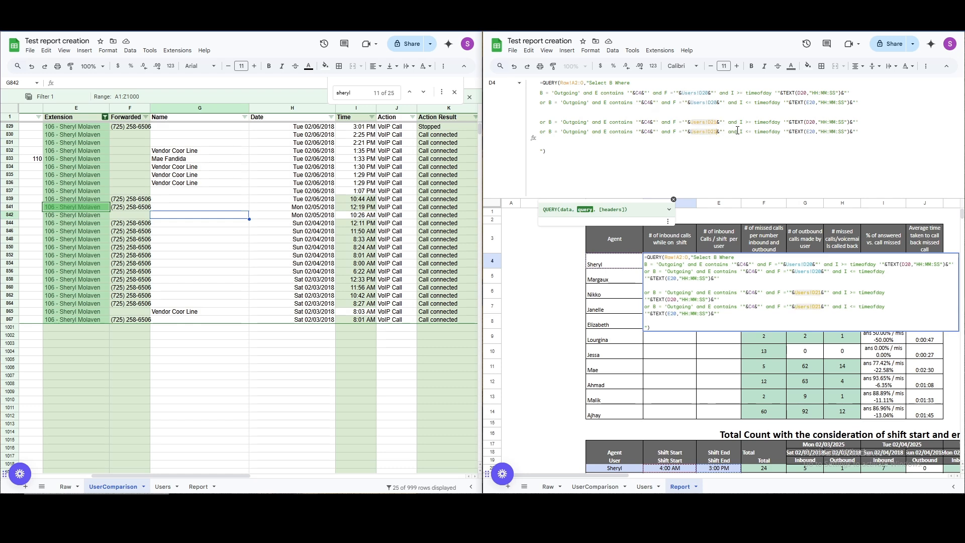
Check which phone lines Users D20 and D21 hold and return to the Report query in D4.
{"action": "left_click", "coordinate": [645, 486]}
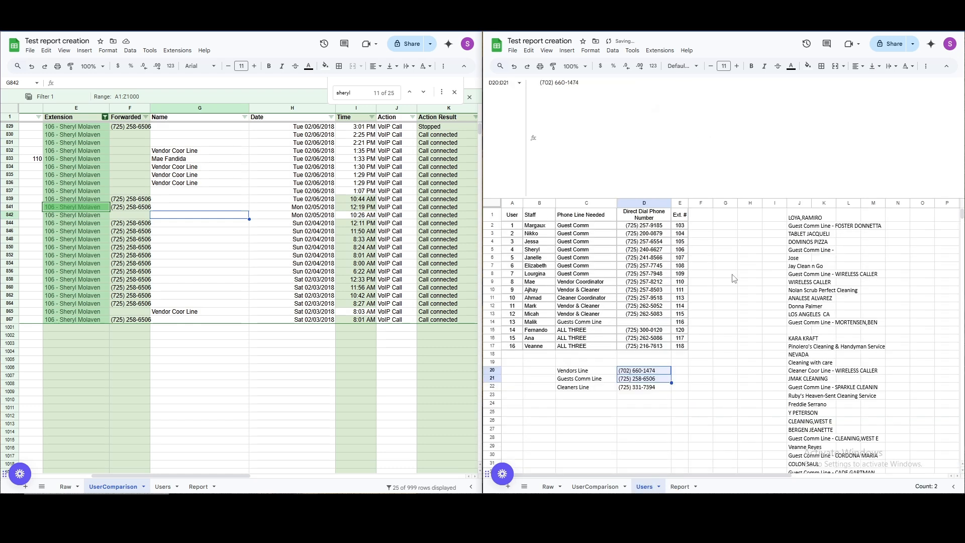
{"action": "left_click", "coordinate": [656, 383]}
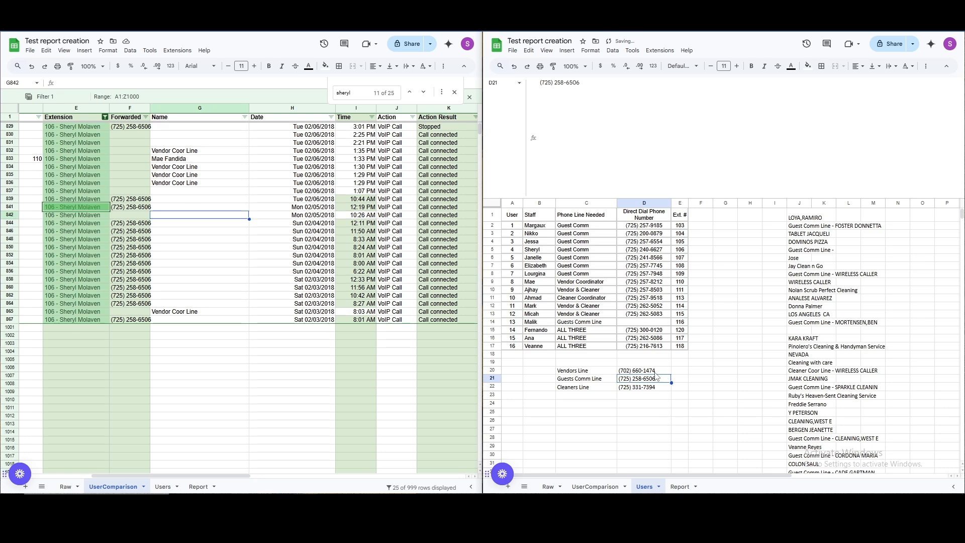
{"action": "left_click", "coordinate": [655, 373]}
{"action": "left_click", "coordinate": [679, 487]}
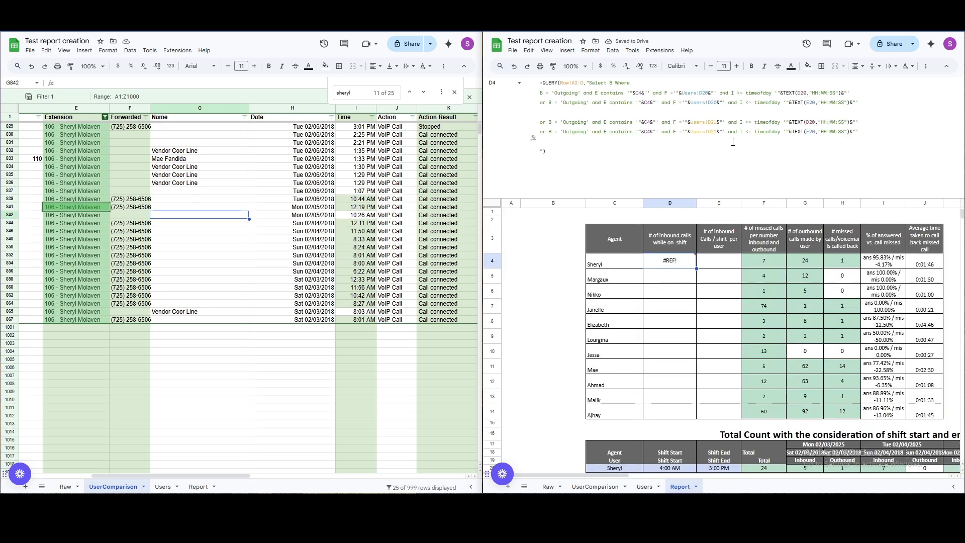
{"action": "key", "text": "Return"}
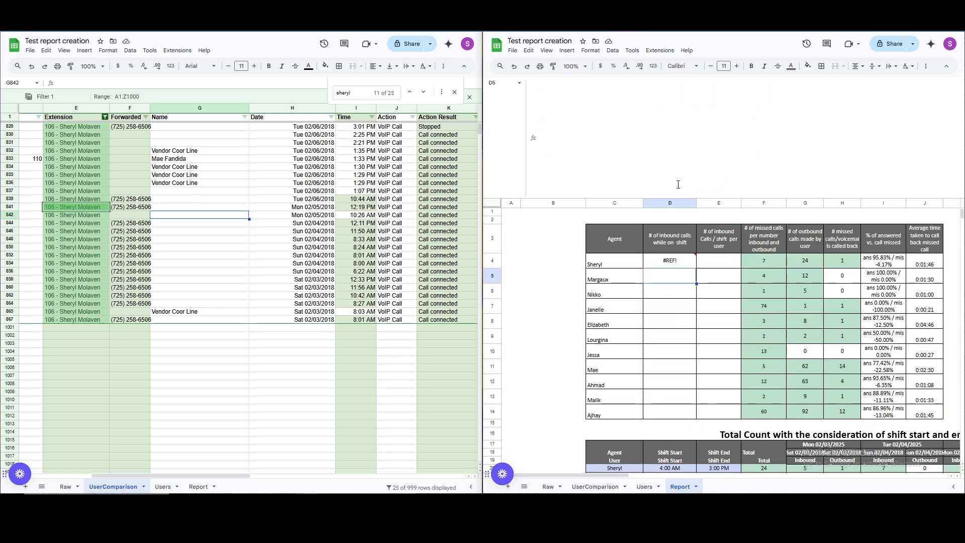
Add Limit 12 at the end of the D4 query and check how far the results extend below the agent table.
{"action": "left_click", "coordinate": [680, 265]}
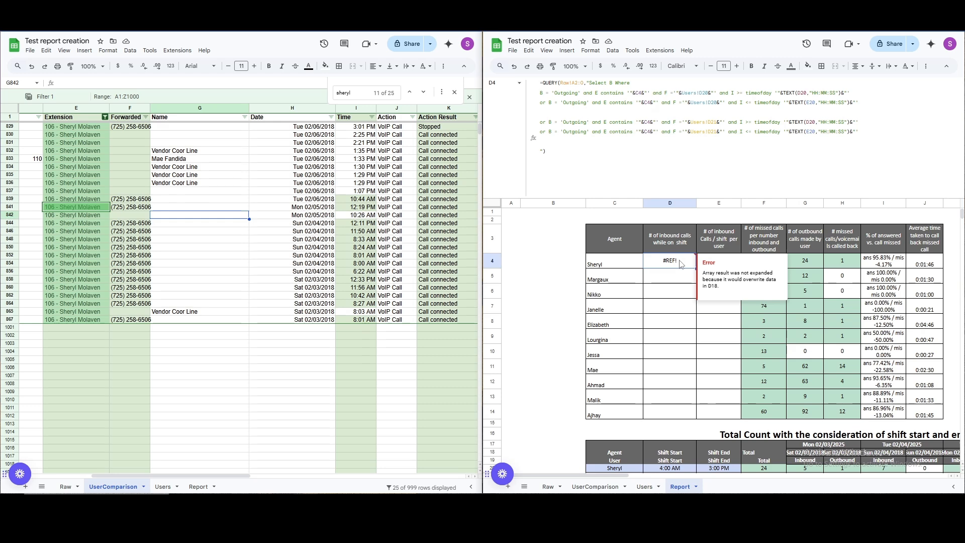
{"action": "scroll", "coordinate": [605, 417], "scroll_direction": "down", "scroll_amount": 1}
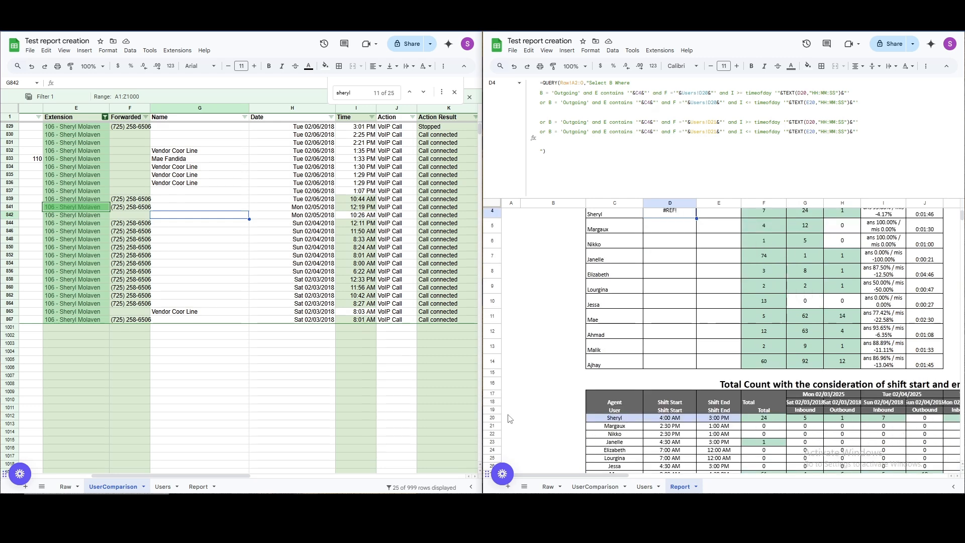
{"action": "scroll", "coordinate": [667, 262], "scroll_direction": "up", "scroll_amount": 1}
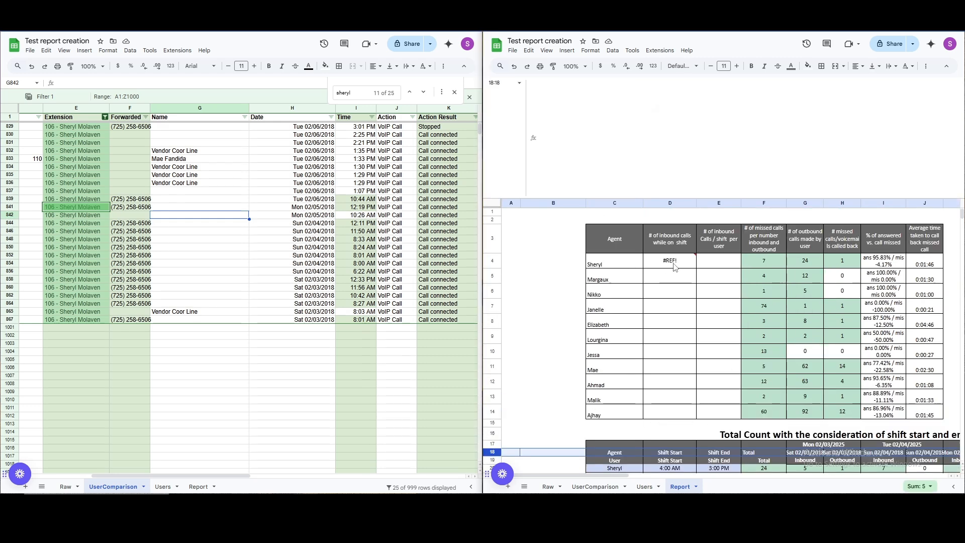
{"action": "left_click", "coordinate": [542, 150]}
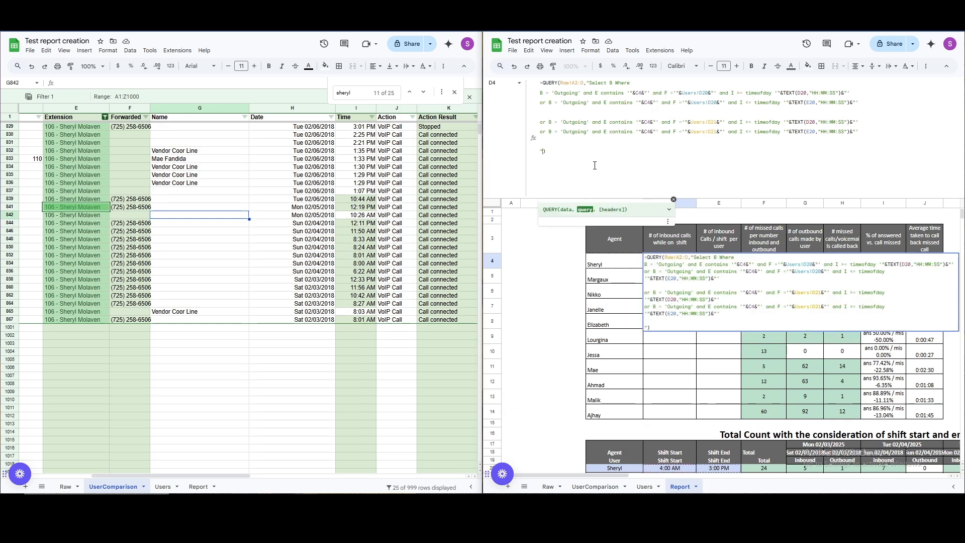
{"action": "type", "text": "Limit 12"}
{"action": "key", "text": "Return"}
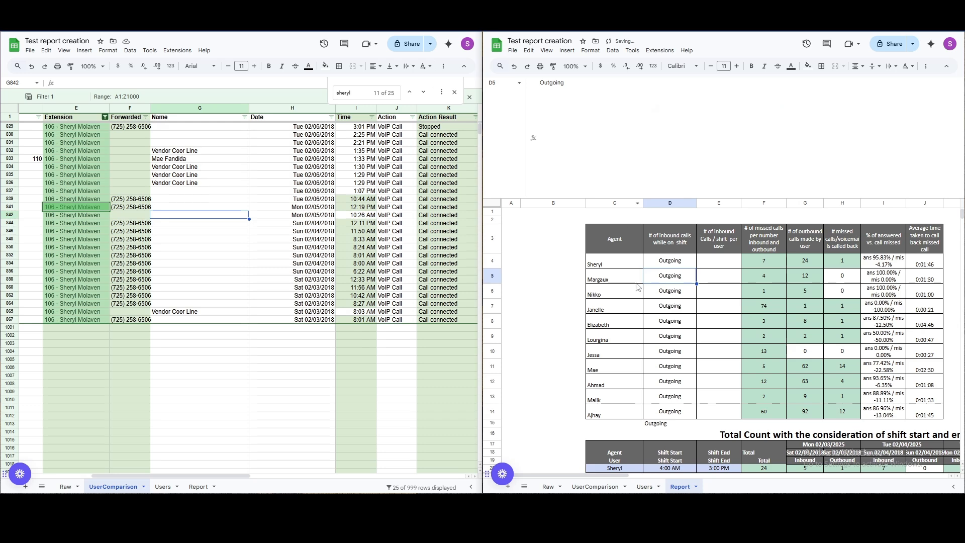
{"action": "left_click", "coordinate": [669, 425]}
{"action": "left_click", "coordinate": [670, 433]}
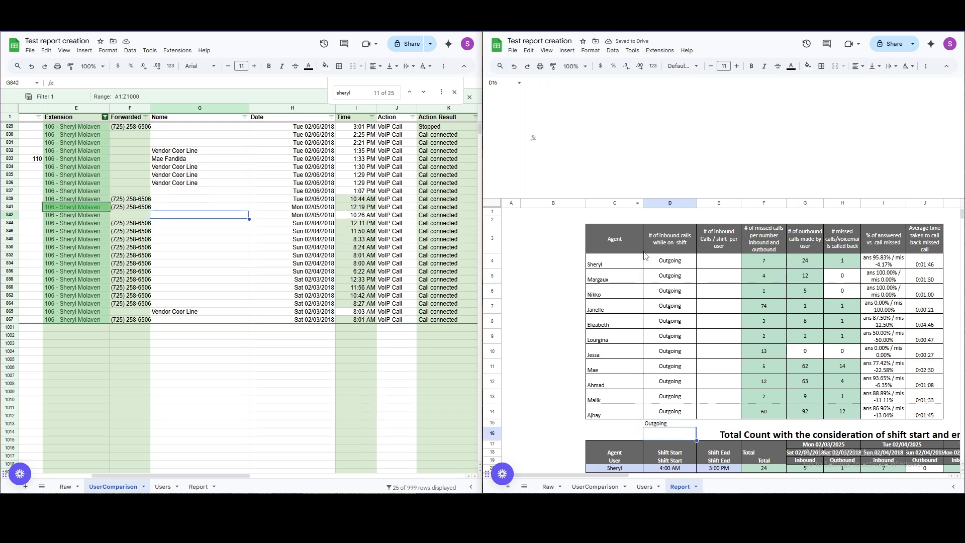
Raise the row limit of the D4 query to 13.
{"action": "left_click", "coordinate": [678, 265]}
{"action": "left_click", "coordinate": [567, 153]}
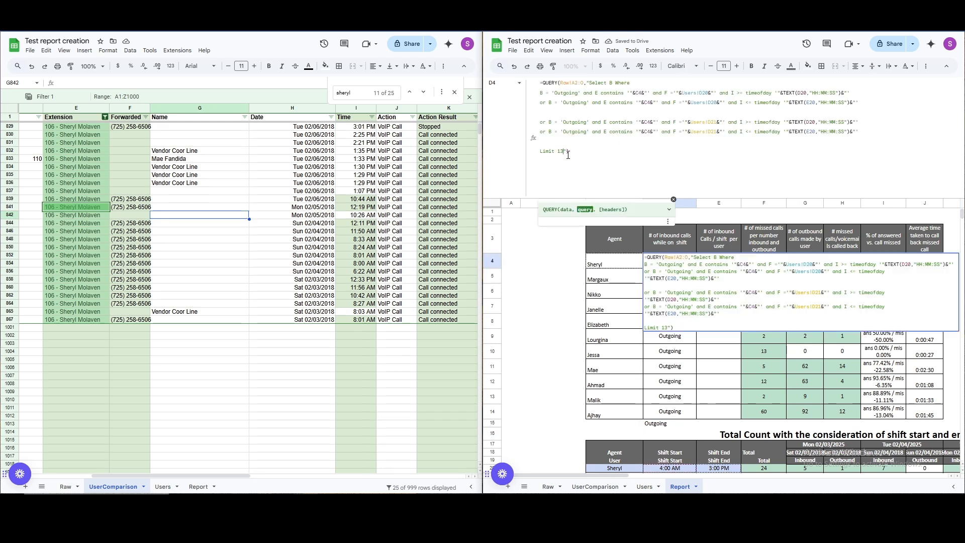
{"action": "key", "text": "Return"}
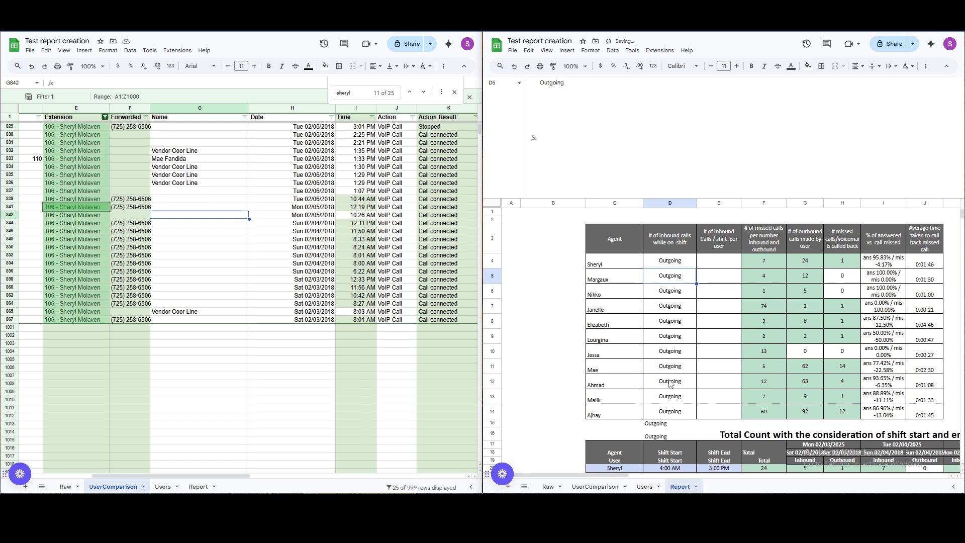
{"action": "left_click", "coordinate": [685, 261]}
{"action": "left_click", "coordinate": [666, 427]}
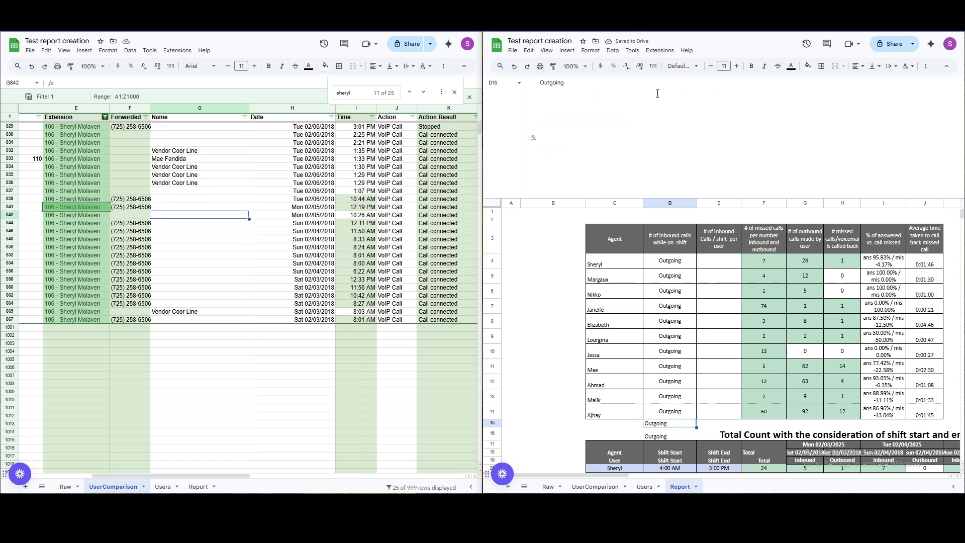
Duplicate the last two criteria lines of the D4 query below themselves, separated by a blank line.
{"action": "left_click", "coordinate": [690, 261]}
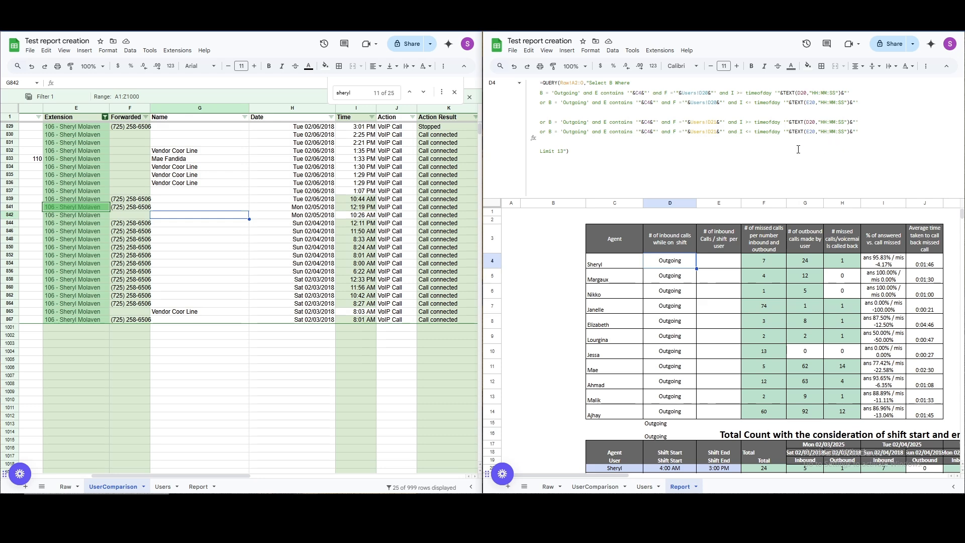
{"action": "mouse_move", "coordinate": [870, 139]}
{"action": "left_mouse_down"}
{"action": "mouse_move", "coordinate": [876, 118]}
{"action": "mouse_move", "coordinate": [879, 128]}
{"action": "left_mouse_up"}
{"action": "key", "text": "ctrl+c"}
{"action": "left_click", "coordinate": [877, 131]}
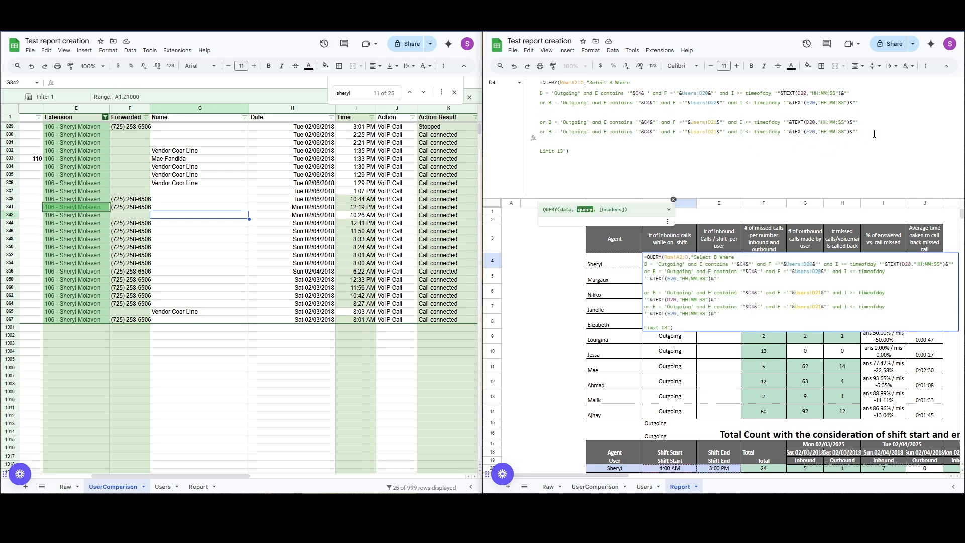
{"action": "key", "text": "Return"}
{"action": "key", "text": "Return"}
{"action": "key", "text": "ctrl+v"}
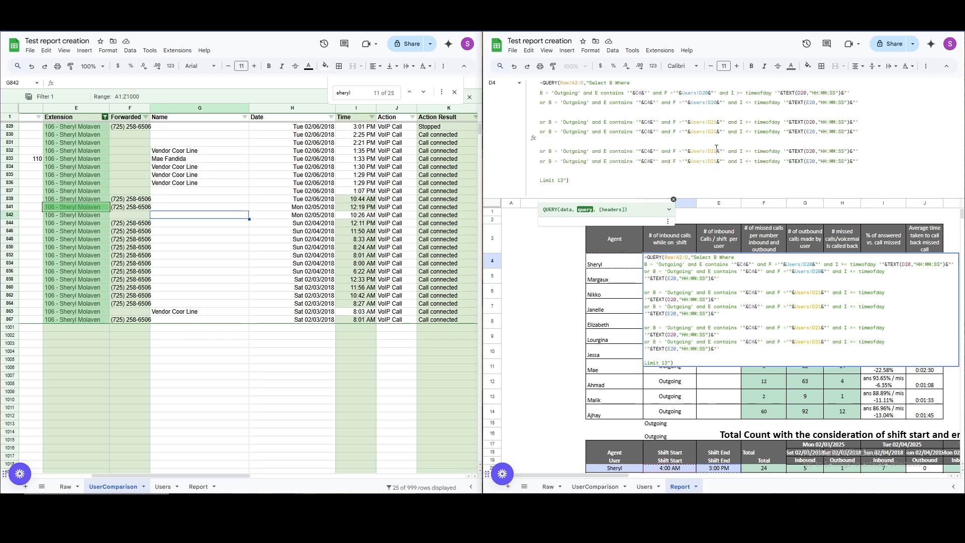
Change the forwarded line reference in the last two criteria lines of the D4 query to the Cleaners Line cell, Users!D22.
{"action": "left_click", "coordinate": [644, 486]}
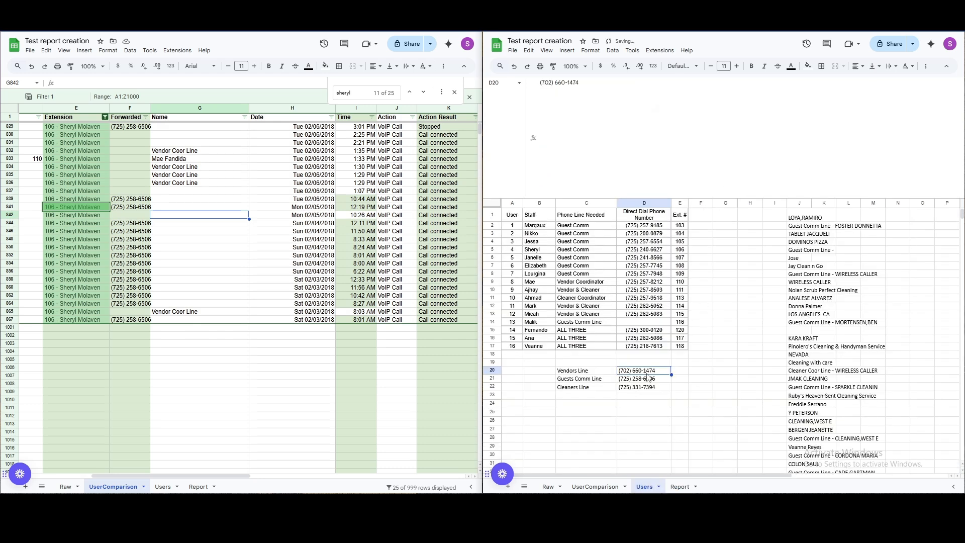
{"action": "left_click", "coordinate": [646, 387]}
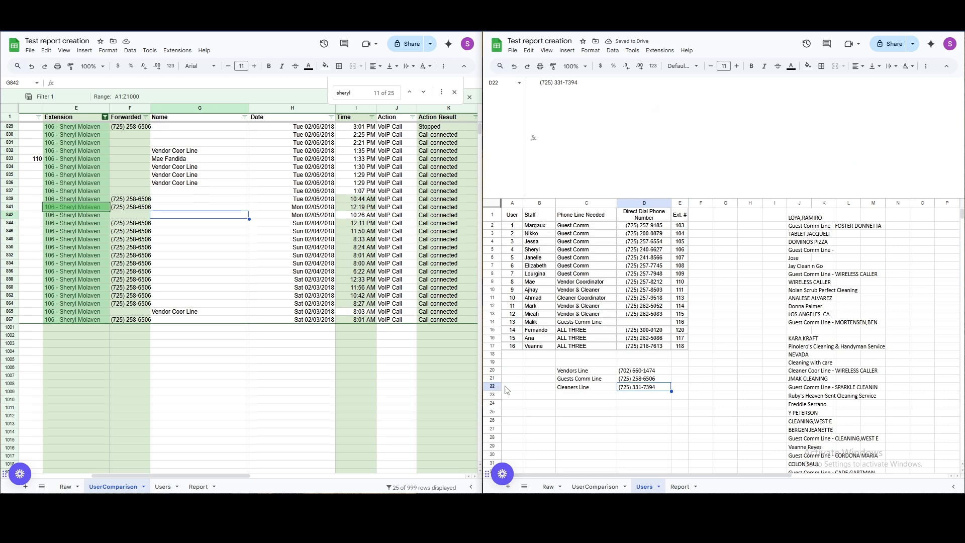
{"action": "left_click", "coordinate": [682, 486]}
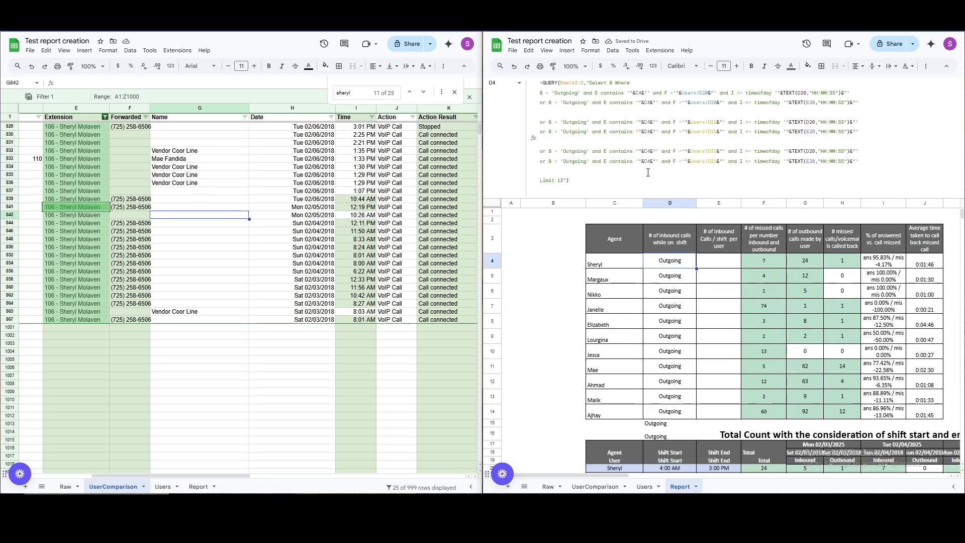
{"action": "left_click", "coordinate": [707, 159]}
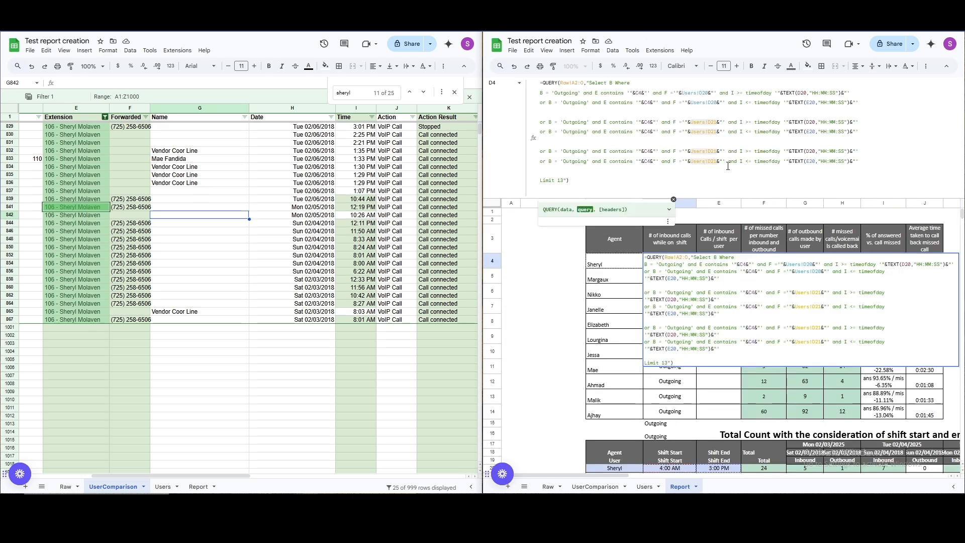
{"action": "key", "text": "BackSpace"}
{"action": "type", "text": "2"}
{"action": "key", "text": "Up"}
{"action": "key", "text": "Up"}
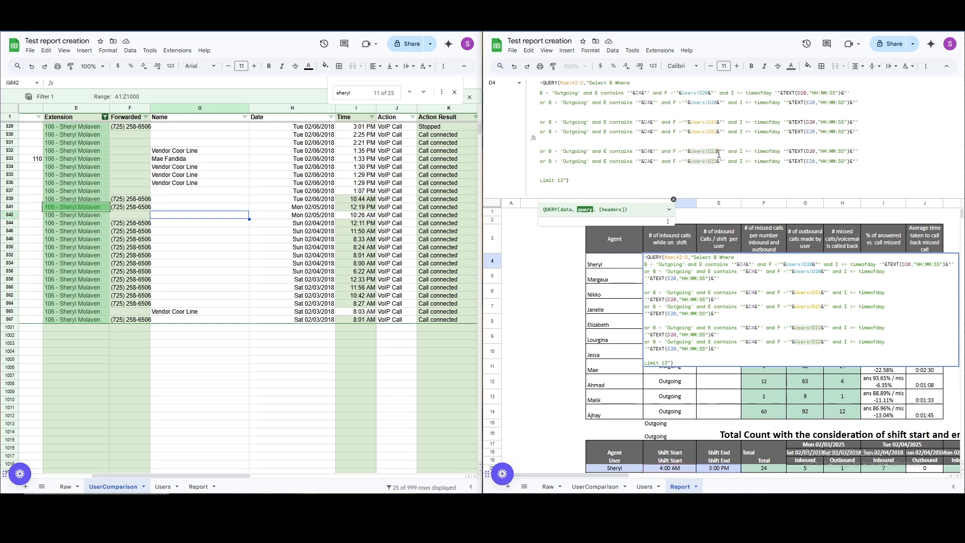
{"action": "key", "text": "Return"}
Make the Users!D20 references in the first two criteria lines of the D4 query absolute as Users!$D$20.
{"action": "key", "text": "Up"}
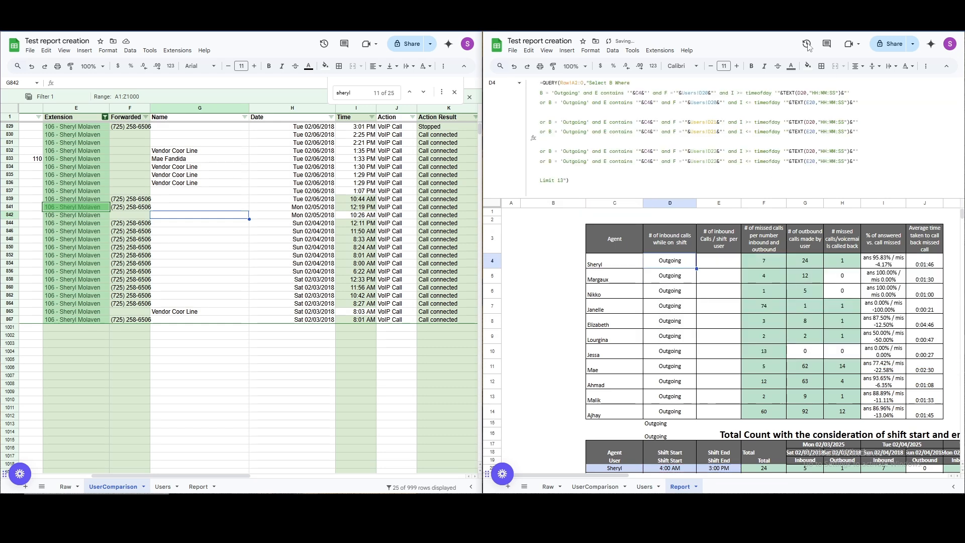
{"action": "left_click", "coordinate": [718, 110]}
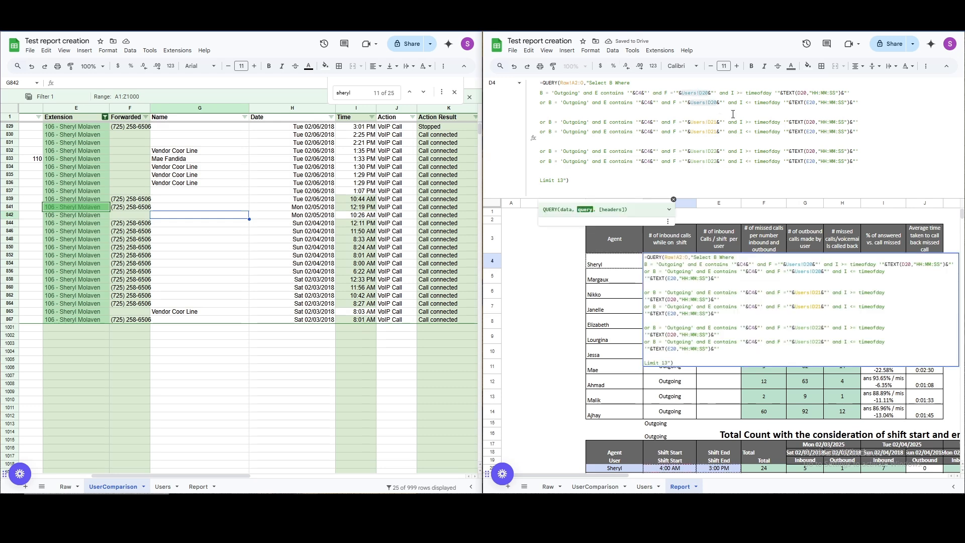
{"action": "key", "text": "F4"}
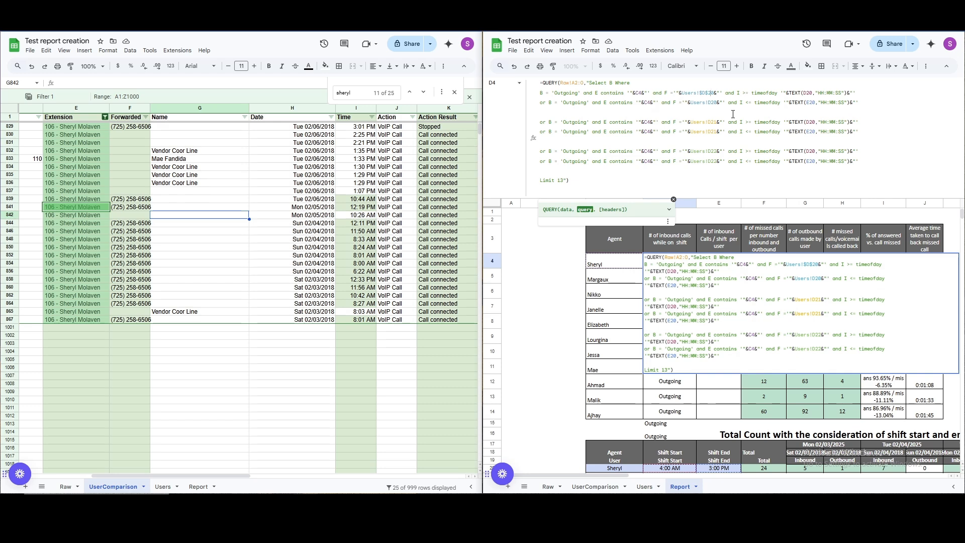
{"action": "left_click", "coordinate": [732, 115]}
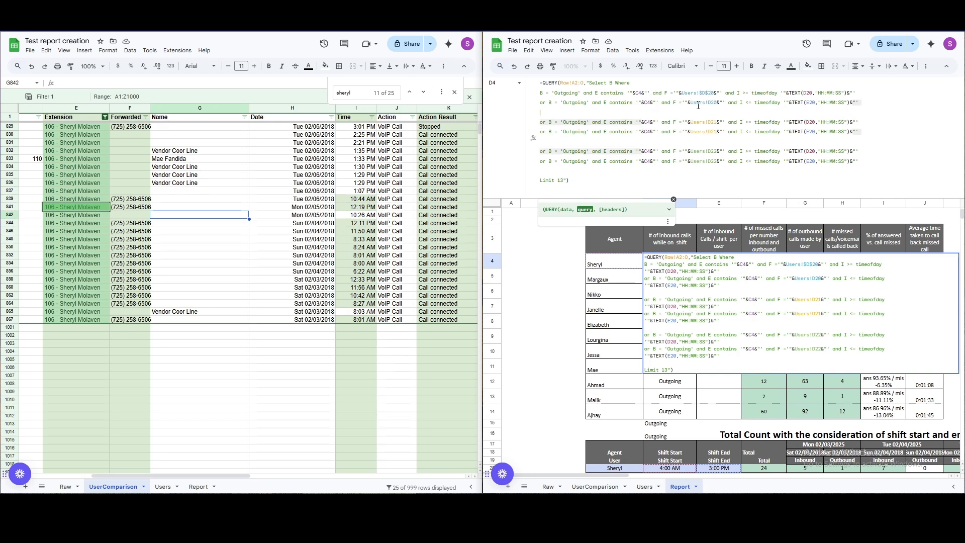
{"action": "left_click", "coordinate": [709, 104]}
{"action": "type", "text": "$D"}
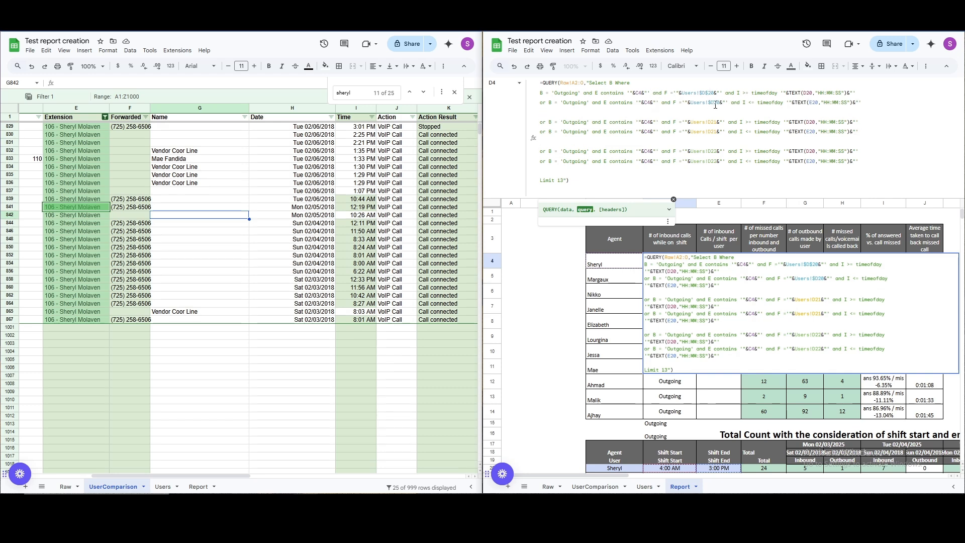
{"action": "type", "text": "$"}
Make the Users!D21 references in the third and fourth criteria lines absolute as Users!$D$21.
{"action": "left_click", "coordinate": [708, 123]}
{"action": "type", "text": "$D"}
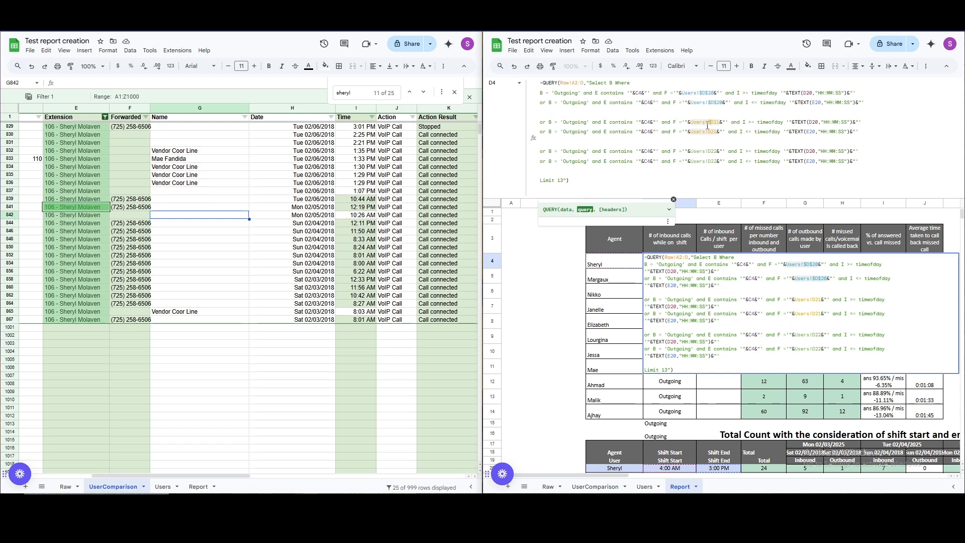
{"action": "type", "text": "$"}
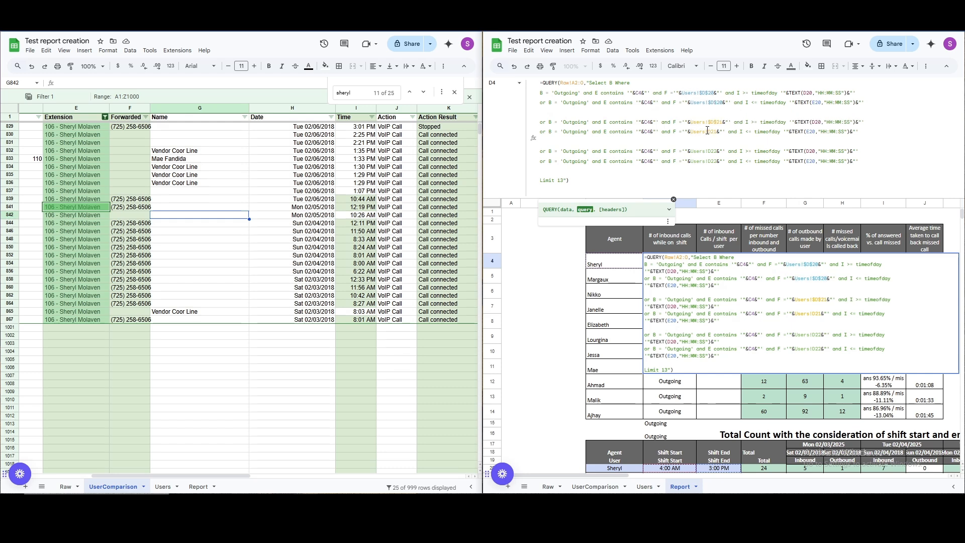
{"action": "left_click", "coordinate": [707, 131]}
{"action": "type", "text": "$"}
{"action": "key", "text": "Right"}
{"action": "type", "text": "$"}
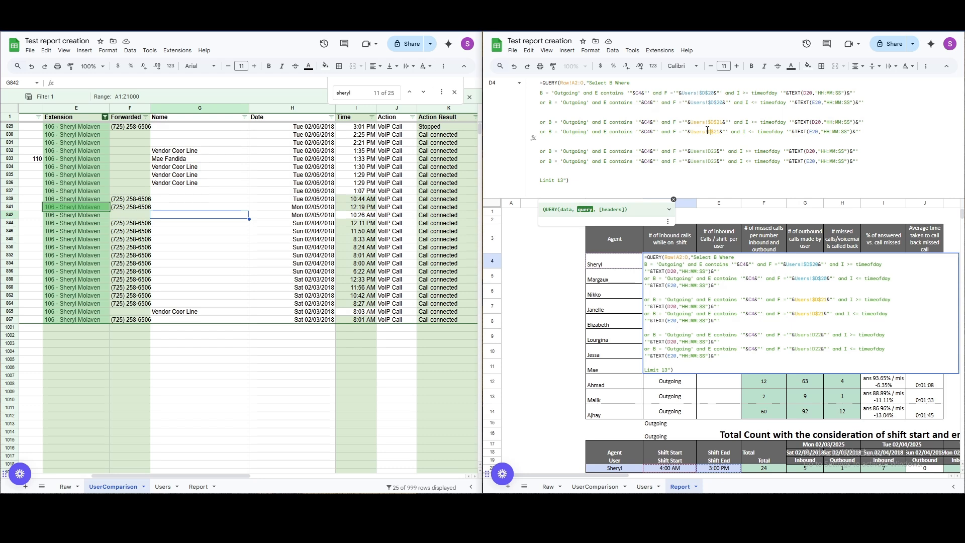
Make the Users!D22 references in the last two criteria lines absolute as Users!$D$22.
{"action": "left_click", "coordinate": [709, 151]}
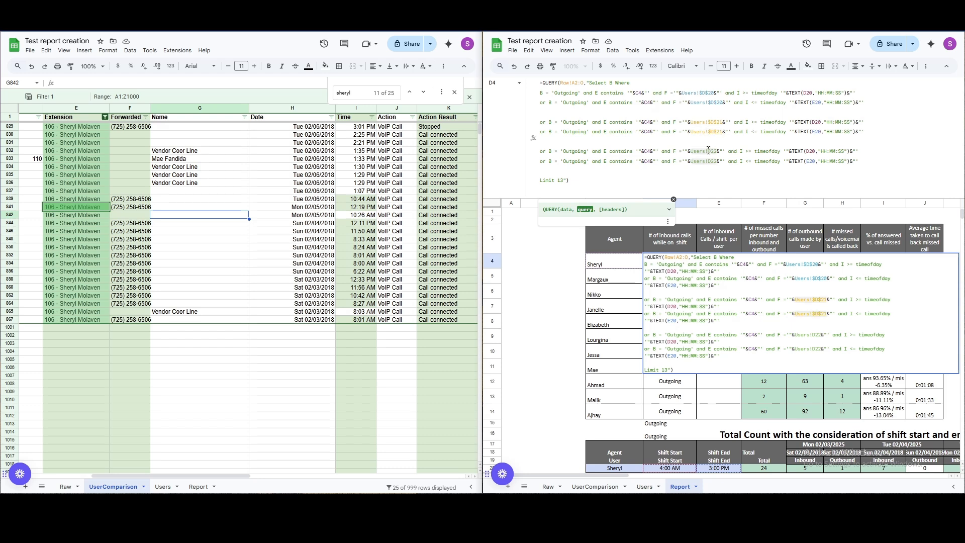
{"action": "type", "text": "$D"}
{"action": "type", "text": "$"}
{"action": "key", "text": "Down"}
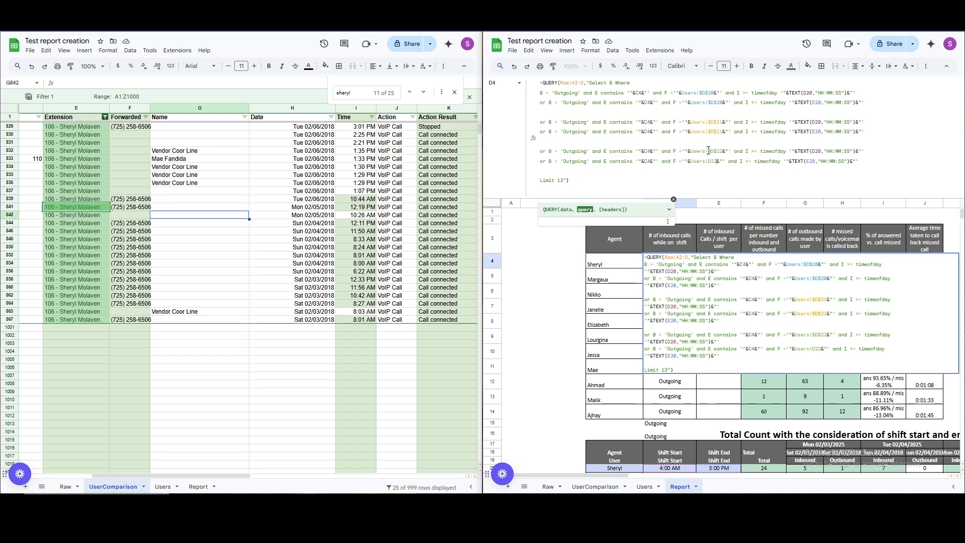
{"action": "type", "text": "$D"}
{"action": "type", "text": "$"}
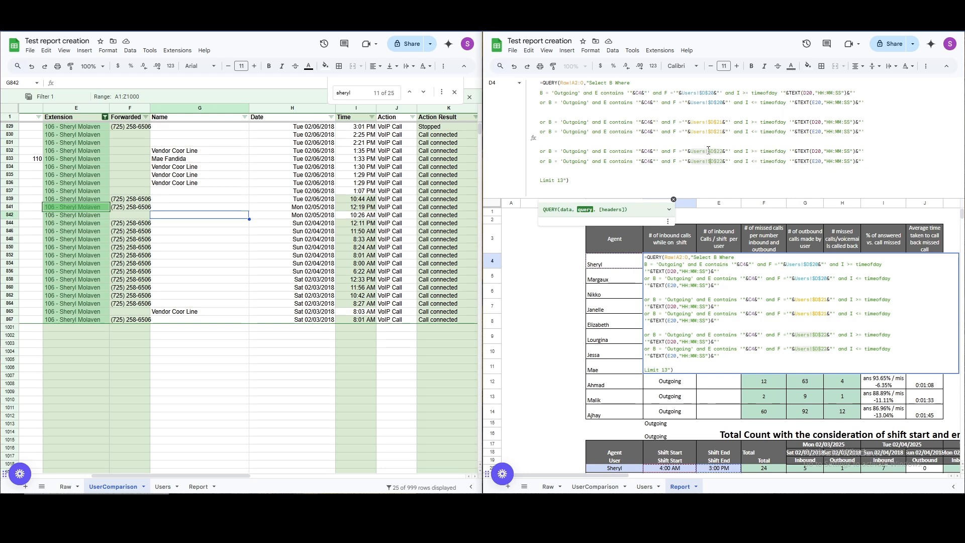
Lock the column of the agent reference as $C4 in all six criteria lines of the D4 query.
{"action": "left_click", "coordinate": [638, 94]}
{"action": "type", "text": "$"}
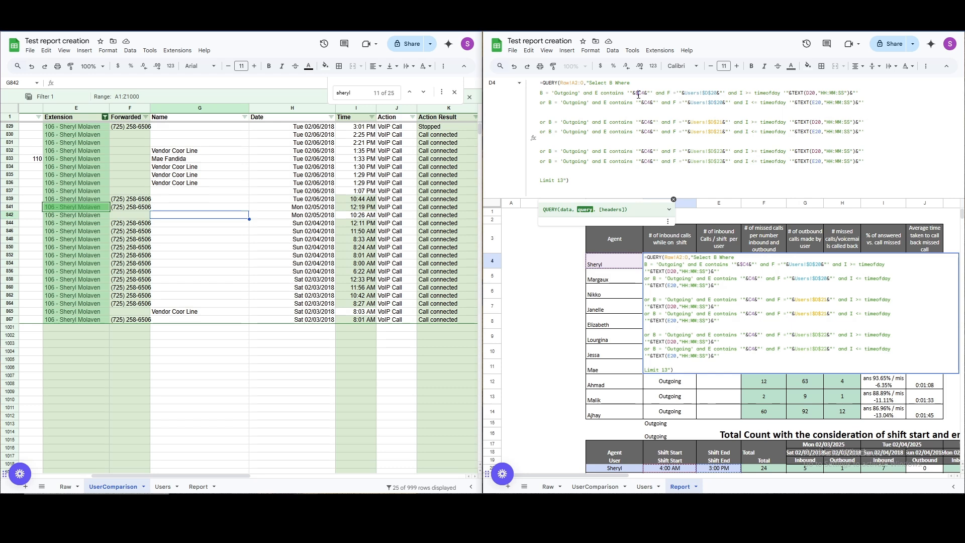
{"action": "key", "text": "Down"}
{"action": "type", "text": "$"}
{"action": "key", "text": "Down"}
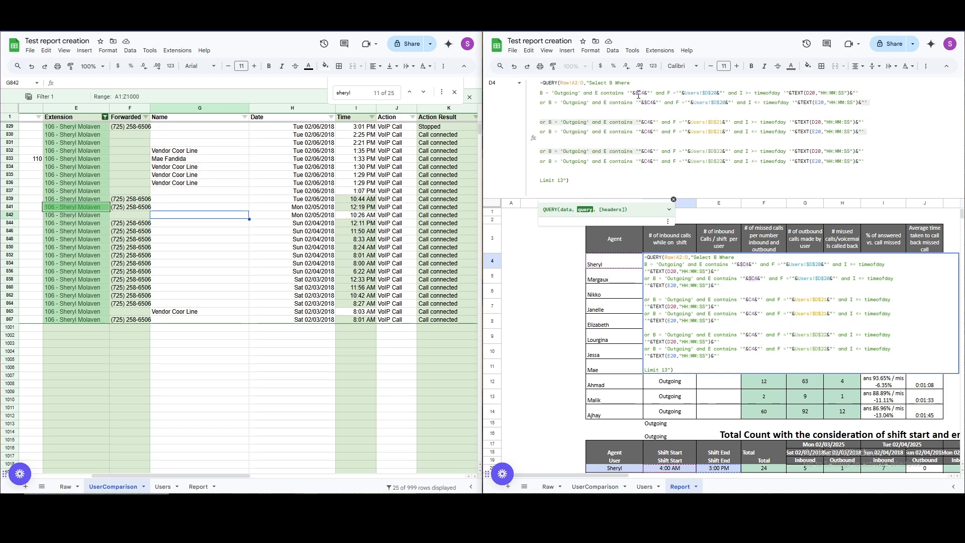
{"action": "left_click", "coordinate": [646, 124]}
{"action": "type", "text": "$"}
{"action": "key", "text": "Down"}
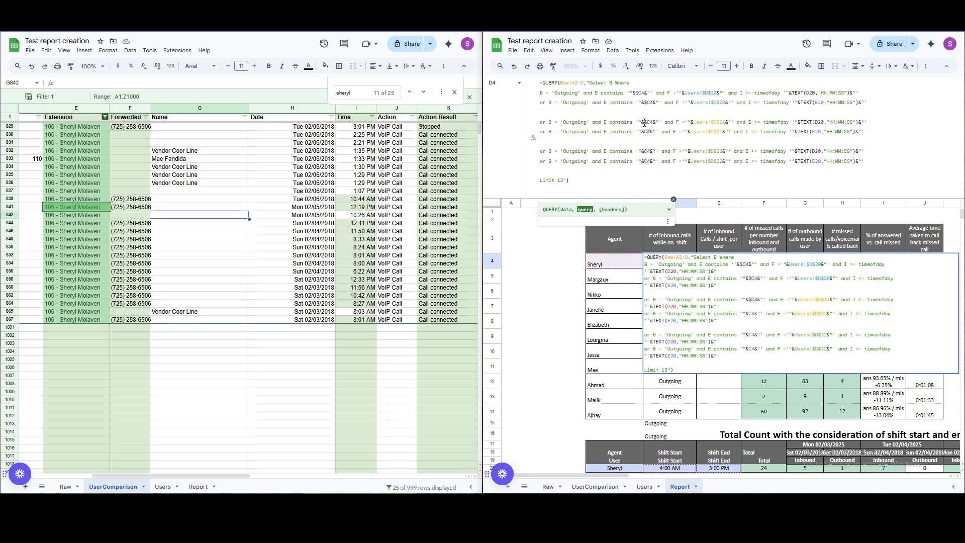
{"action": "type", "text": "$"}
{"action": "key", "text": "Down"}
{"action": "key", "text": "Down"}
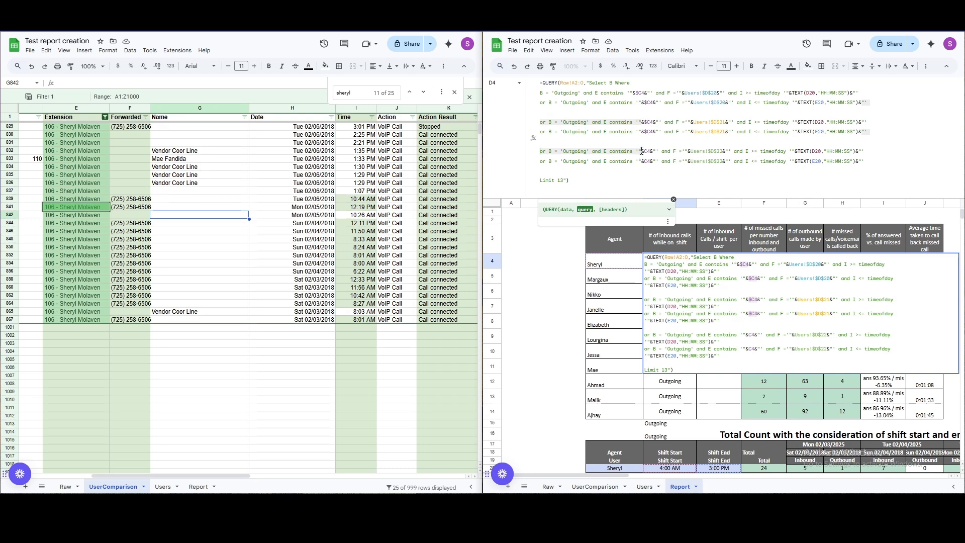
{"action": "left_click", "coordinate": [642, 151]}
{"action": "type", "text": "$"}
{"action": "key", "text": "Down"}
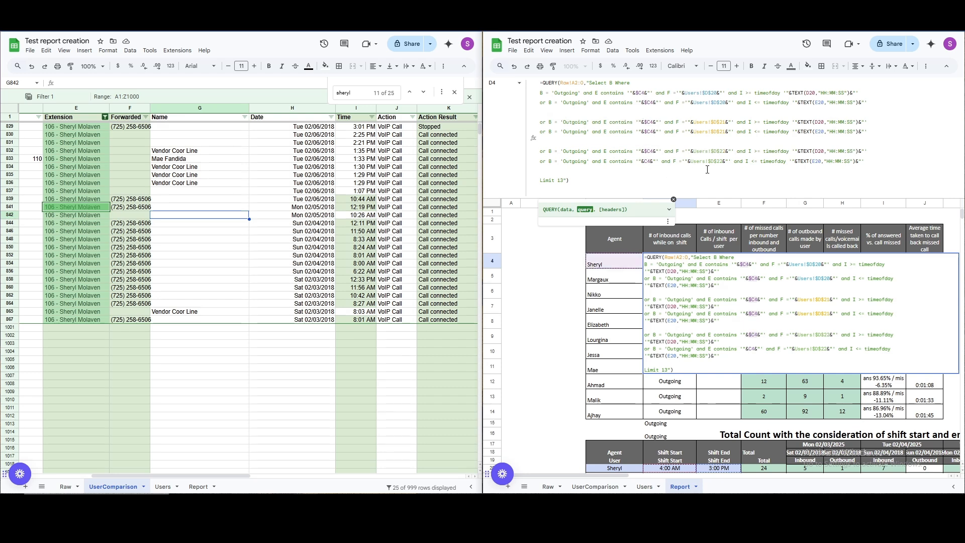
{"action": "type", "text": "$"}
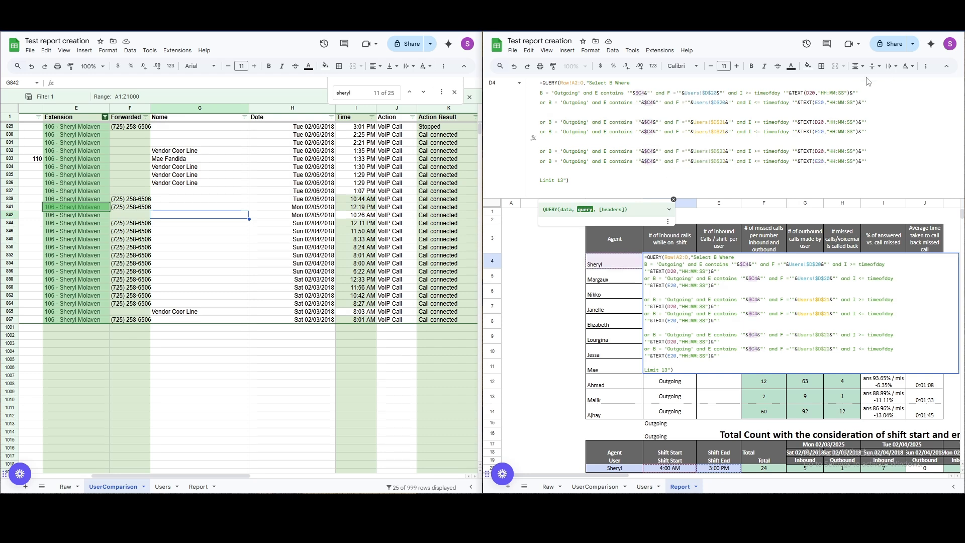
Lock the columns of the shift start and end references as $D20 and $E20 in the first two criteria lines of the D4 query.
{"action": "left_click", "coordinate": [804, 93]}
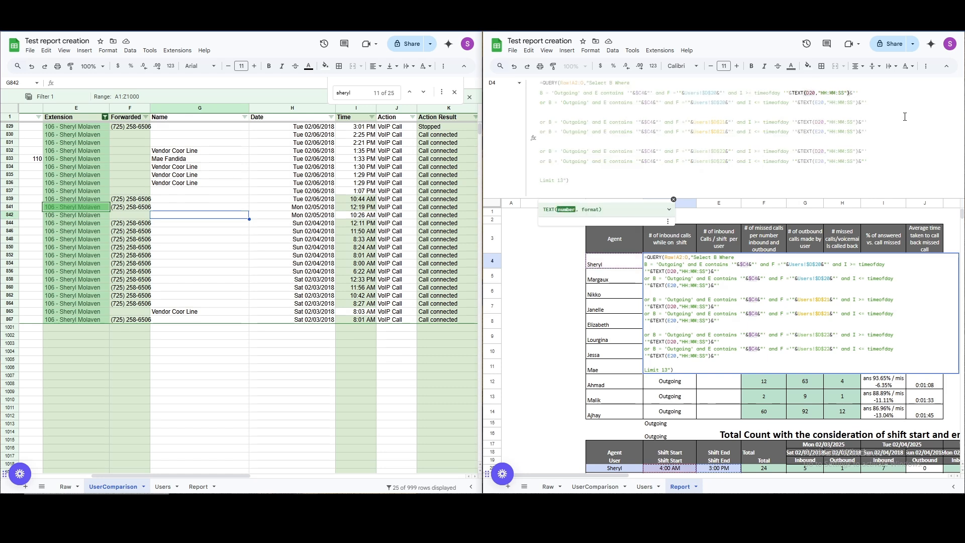
{"action": "type", "text": "$"}
{"action": "key", "text": "Down"}
{"action": "type", "text": "$"}
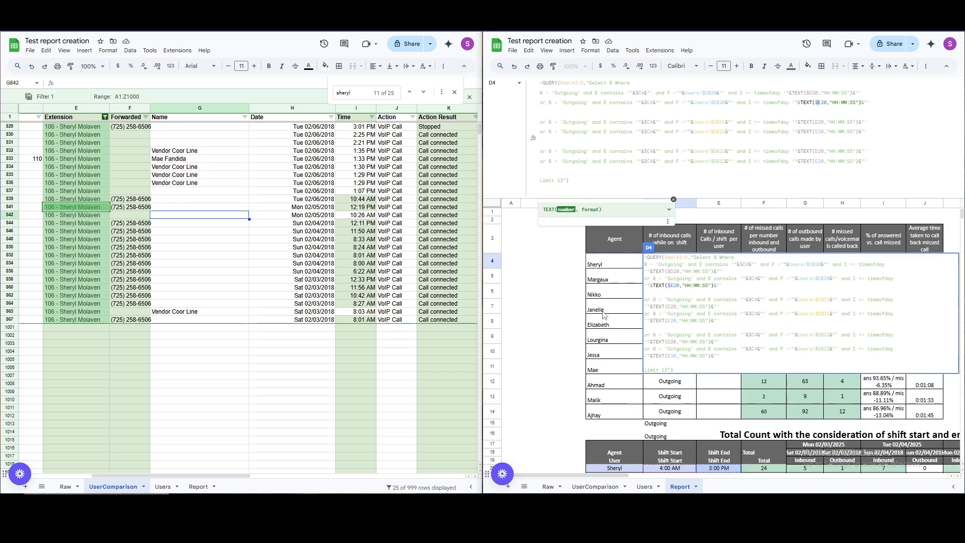
{"action": "scroll", "coordinate": [608, 324], "scroll_direction": "down", "scroll_amount": 4}
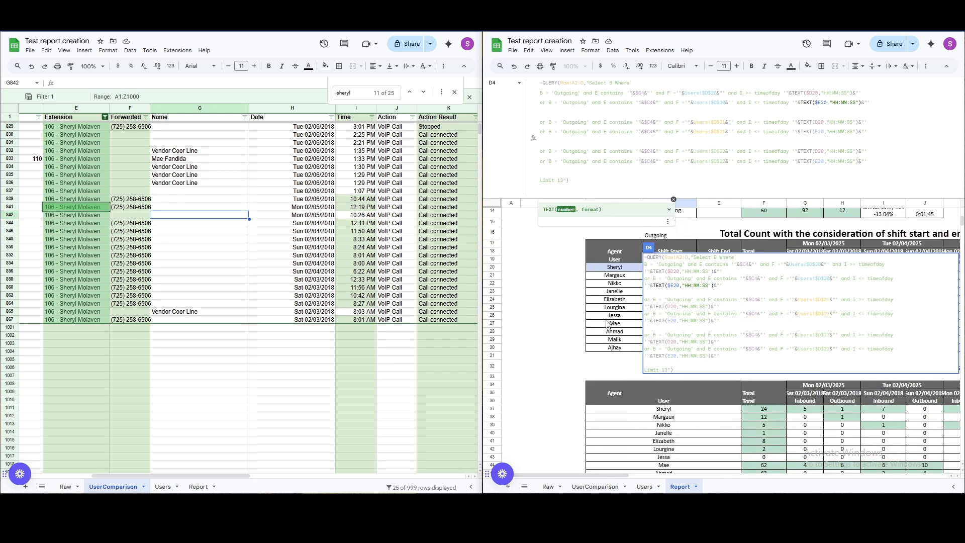
{"action": "scroll", "coordinate": [633, 359], "scroll_direction": "up", "scroll_amount": 3}
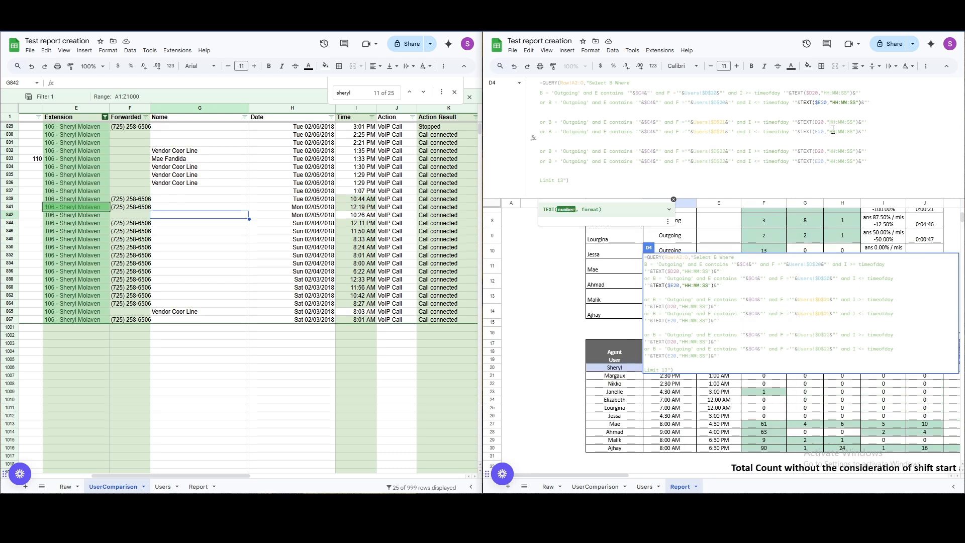
Lock the columns of the shift time references as $D20 and $E20 in the third and fourth criteria lines.
{"action": "left_click", "coordinate": [815, 121]}
{"action": "type", "text": "$"}
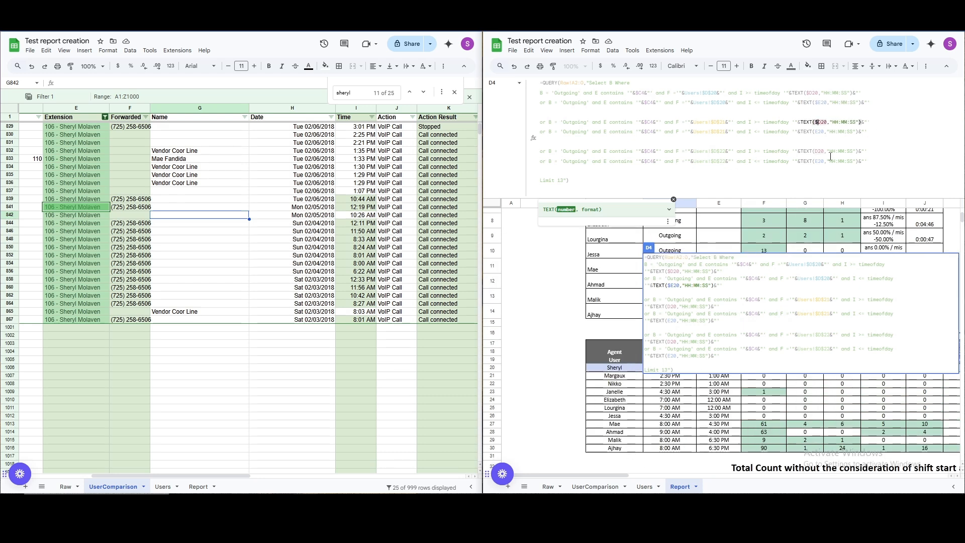
{"action": "key", "text": "Down"}
{"action": "key", "text": "Down"}
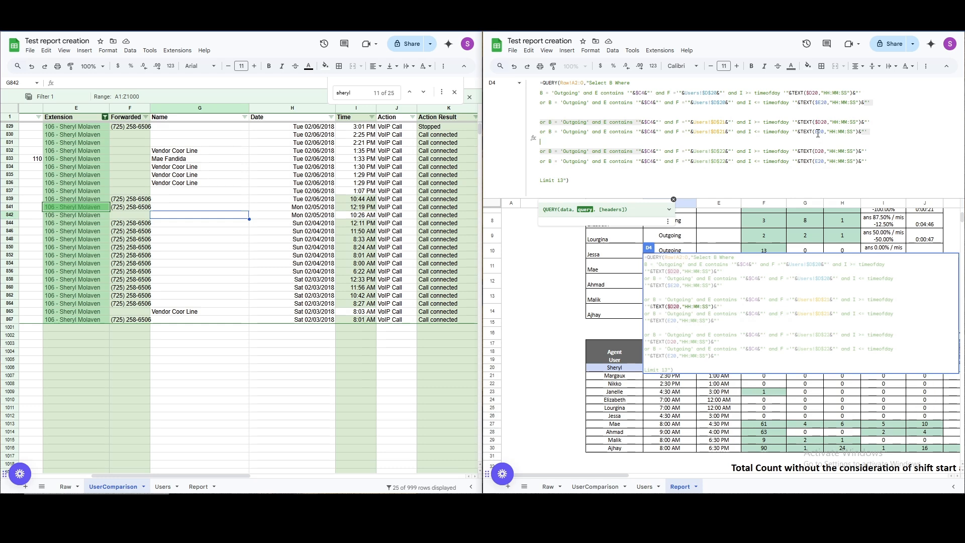
{"action": "left_click", "coordinate": [815, 131]}
{"action": "type", "text": "$"}
{"action": "key", "text": "Down"}
{"action": "key", "text": "Down"}
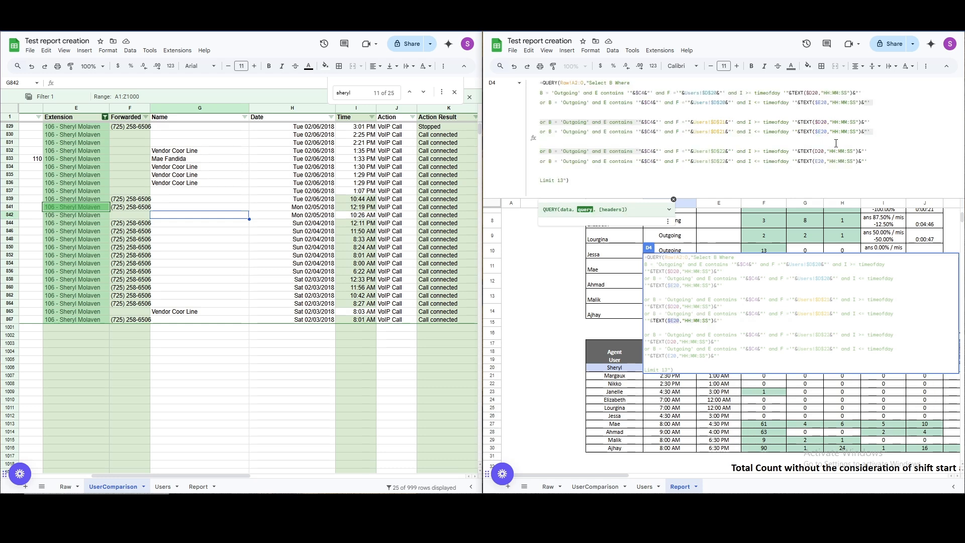
Lock the shift time references as $D20 and $E20 in the last two criteria lines and commit the D4 formula.
{"action": "left_click", "coordinate": [814, 151]}
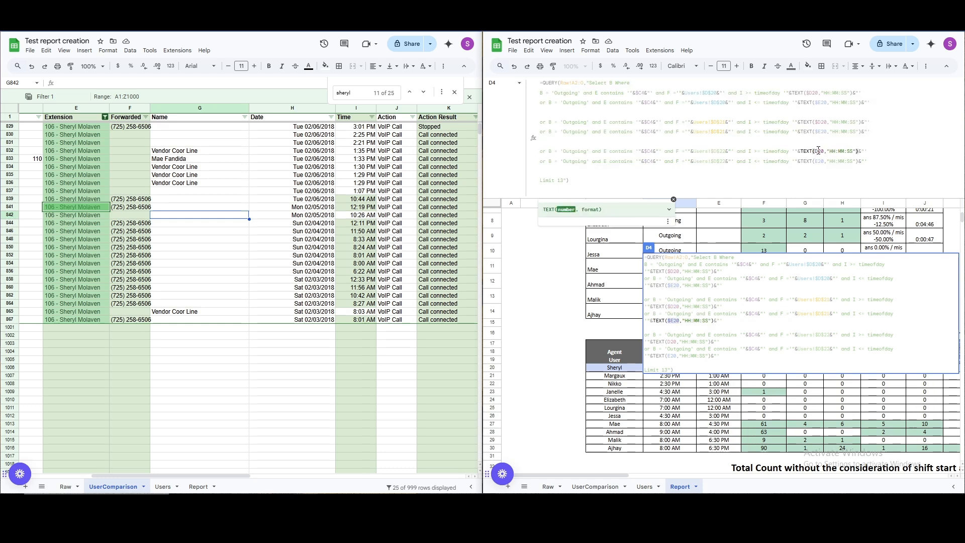
{"action": "type", "text": "$"}
{"action": "key", "text": "Down"}
{"action": "type", "text": "$"}
{"action": "key", "text": "Return"}
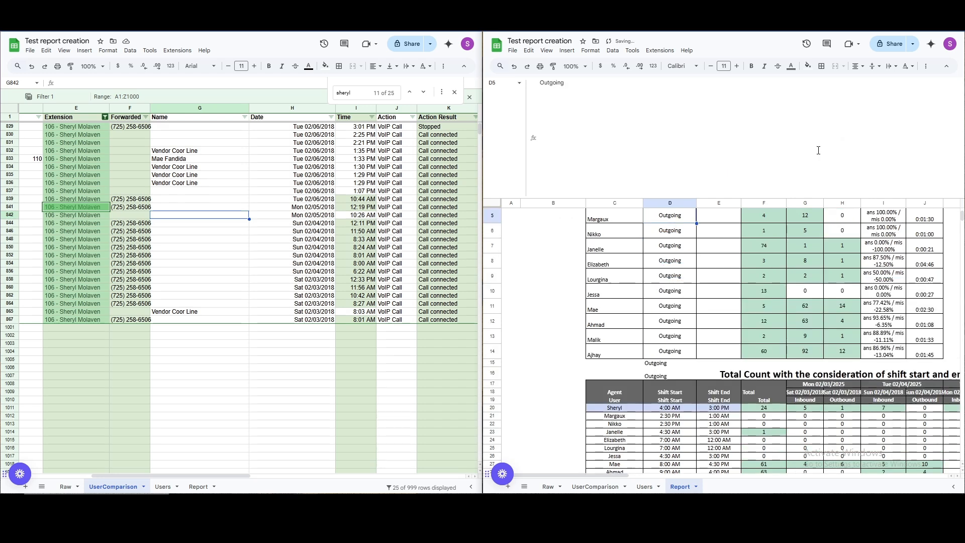
Wrap the D4 query in a COUNTIF with "Outgoing" as the criterion.
{"action": "scroll", "coordinate": [687, 282], "scroll_direction": "up", "scroll_amount": 3}
{"action": "left_click", "coordinate": [686, 267]}
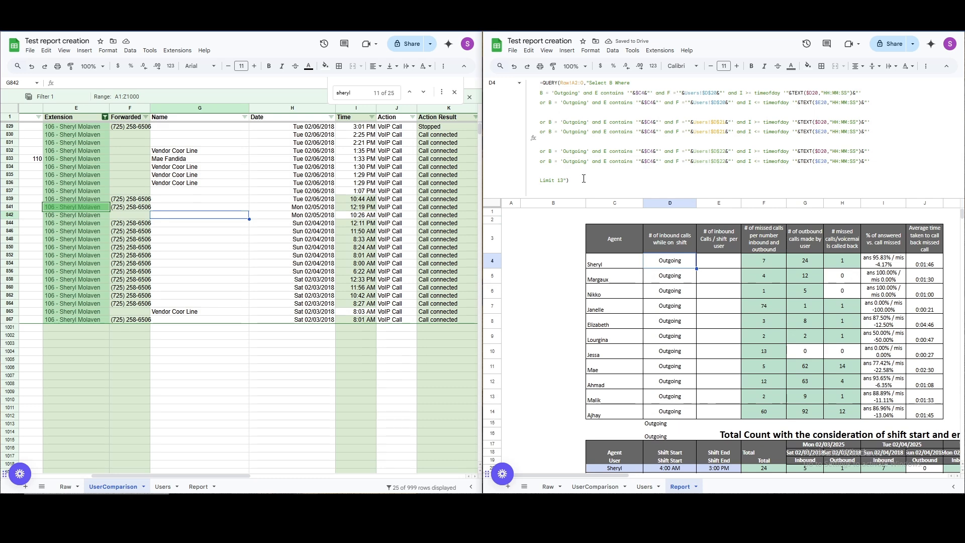
{"action": "left_click", "coordinate": [566, 97]}
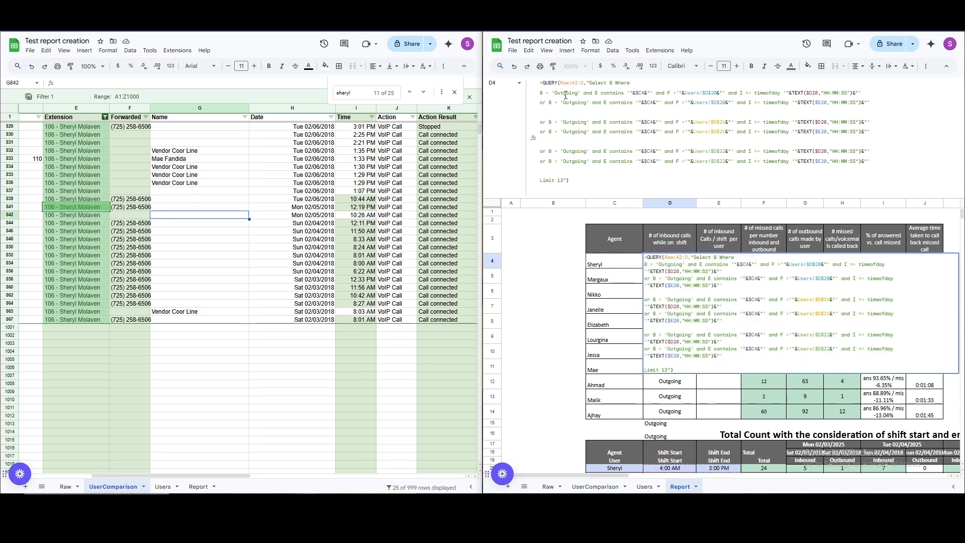
{"action": "type", "text": "COUNTIF("}
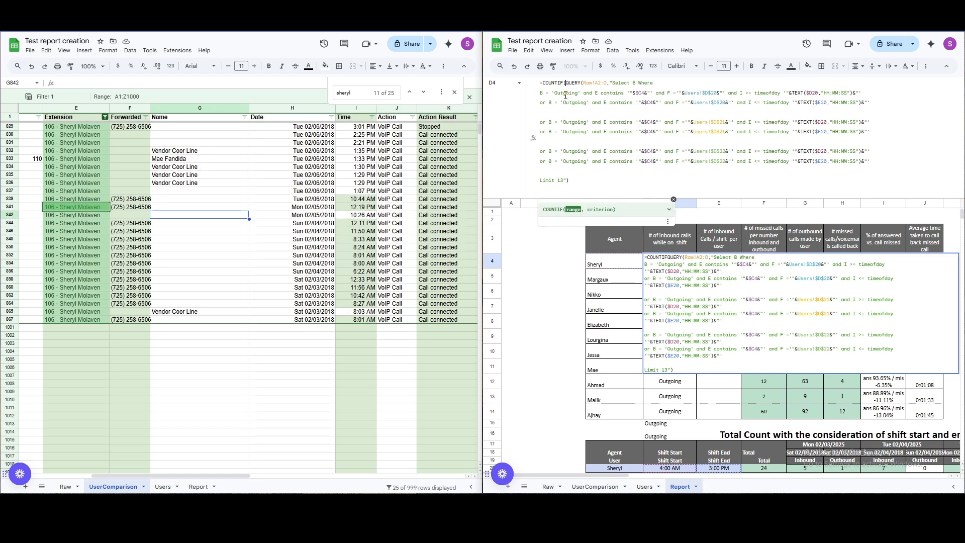
{"action": "left_click", "coordinate": [582, 183]}
{"action": "type", "text": ",\""}
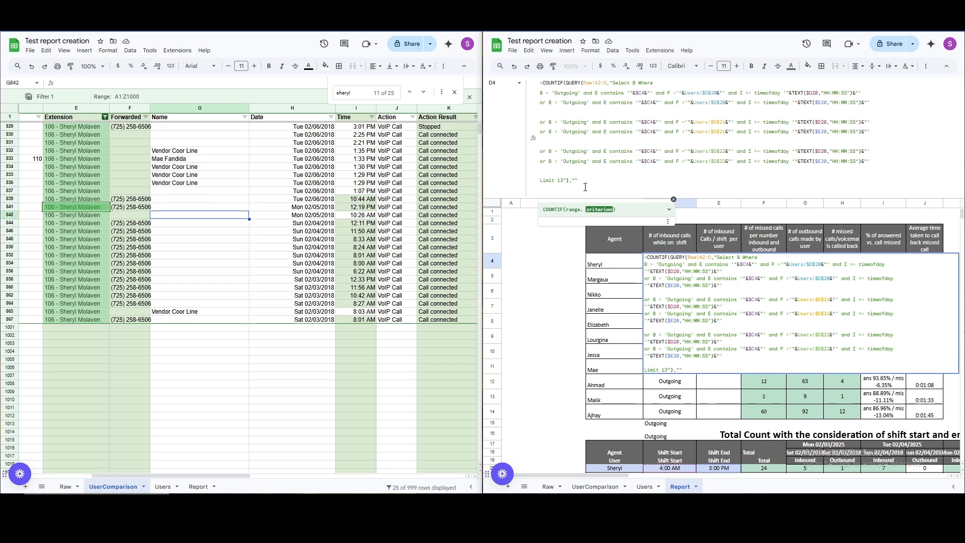
{"action": "type", "text": "Otu"}
{"action": "key", "text": "BackSpace"}
{"action": "key", "text": "BackSpace"}
{"action": "type", "text": "utgoing"}
Remove the Limit 13 clause and its blank line from the query inside the COUNTIF.
{"action": "left_click", "coordinate": [562, 180]}
{"action": "key", "text": "BackSpace"}
{"action": "key", "text": "BackSpace"}
{"action": "key", "text": "BackSpace"}
{"action": "key", "text": "BackSpace"}
{"action": "key", "text": "BackSpace"}
{"action": "key", "text": "BackSpace"}
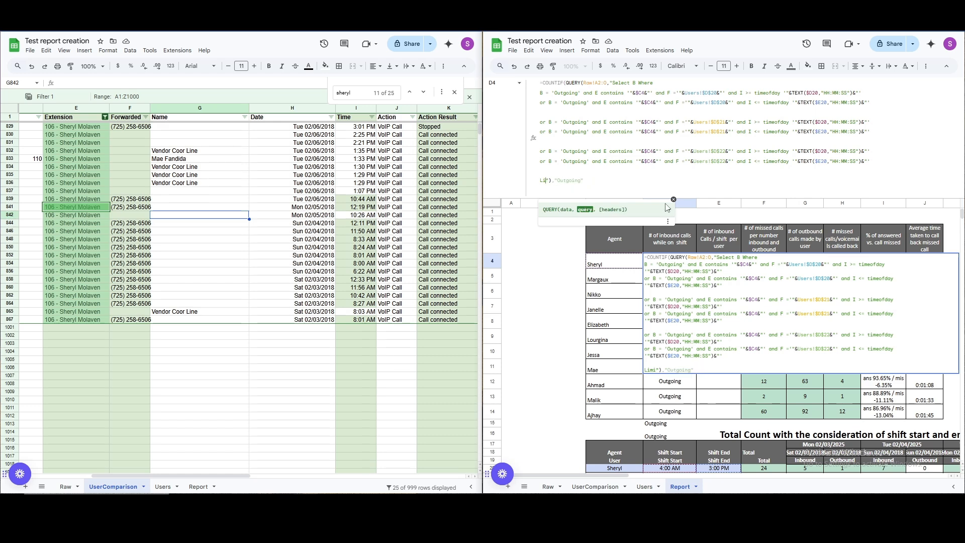
{"action": "key", "text": "BackSpace"}
{"action": "key", "text": "BackSpace"}
{"action": "key", "text": "BackSpace"}
{"action": "key", "text": "BackSpace"}
{"action": "type", "text": ")"}
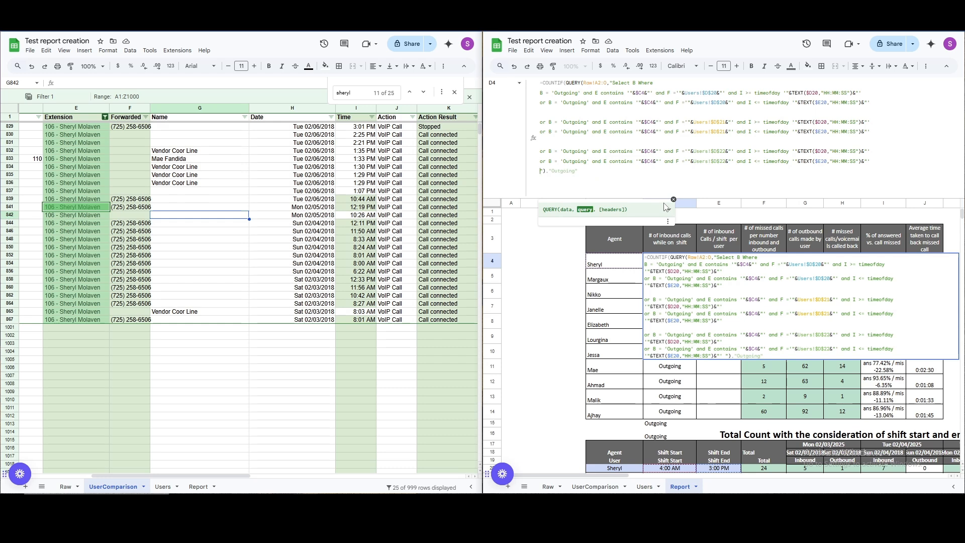
Commit the COUNTIF formula in D4 and fill it down through D14.
{"action": "key", "text": "Return"}
{"action": "left_click", "coordinate": [688, 257]}
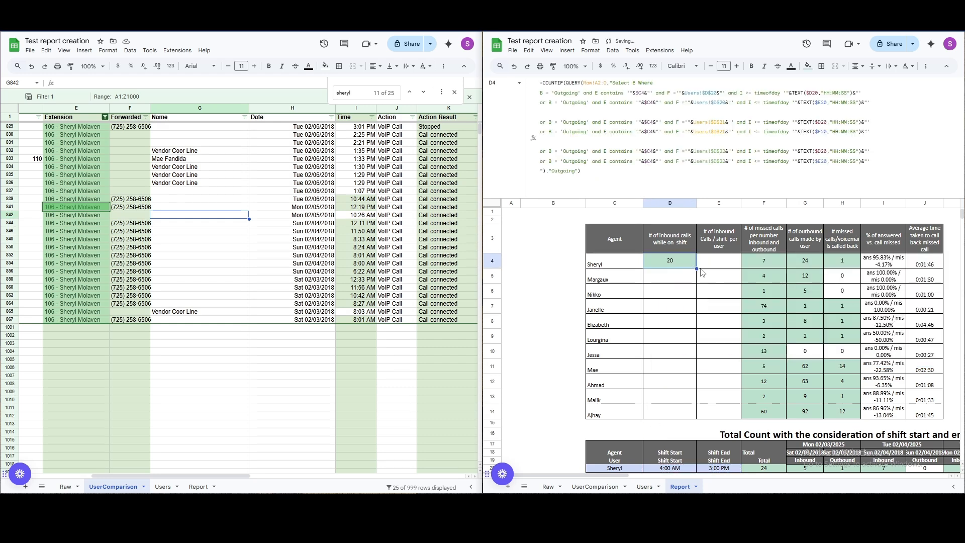
{"action": "left_click_drag", "start_coordinate": [697, 270], "coordinate": [689, 413]}
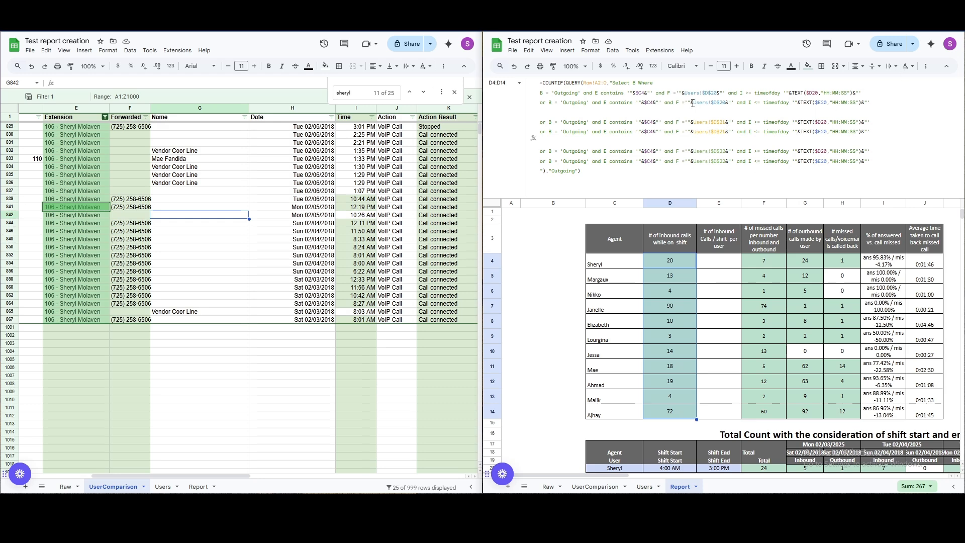
Compare the agent reference in the D4 query and the entry in C4 with the Extension values on the UserComparison sheet.
{"action": "left_click", "coordinate": [634, 94]}
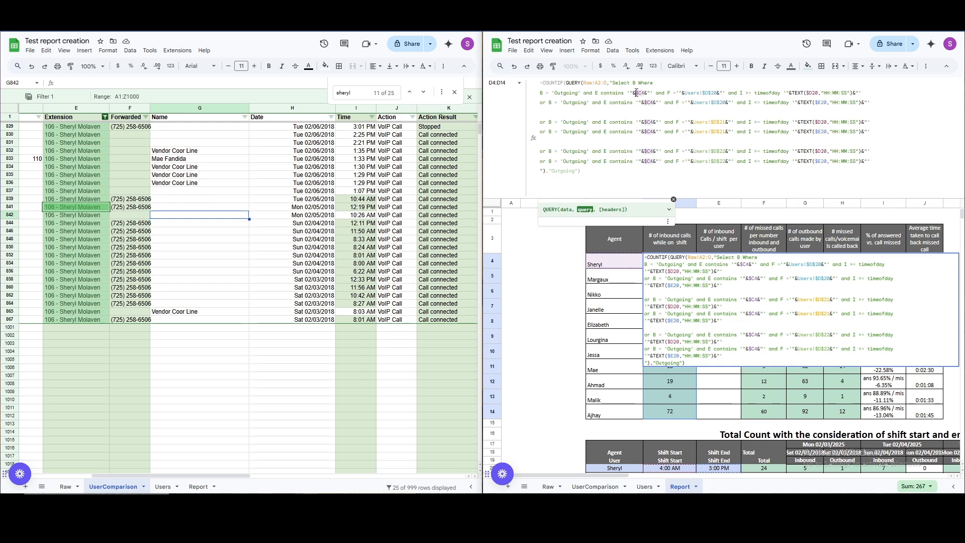
{"action": "left_click", "coordinate": [619, 264]}
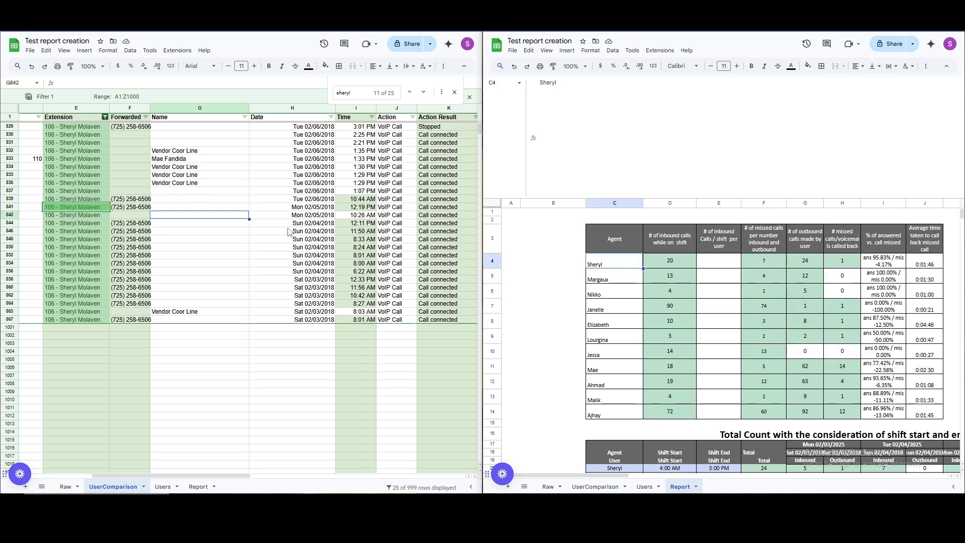
{"action": "left_click", "coordinate": [134, 201]}
{"action": "left_click", "coordinate": [67, 192]}
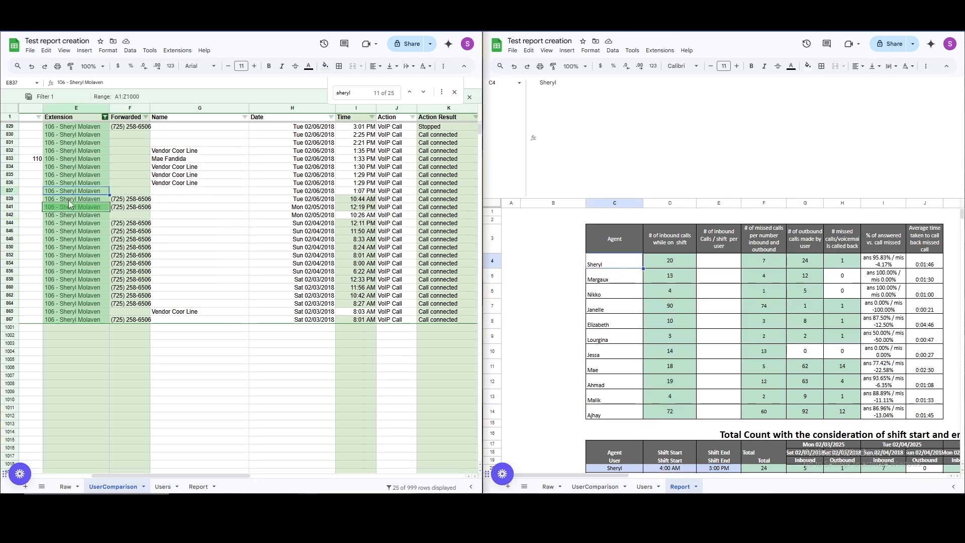
{"action": "left_click", "coordinate": [55, 199]}
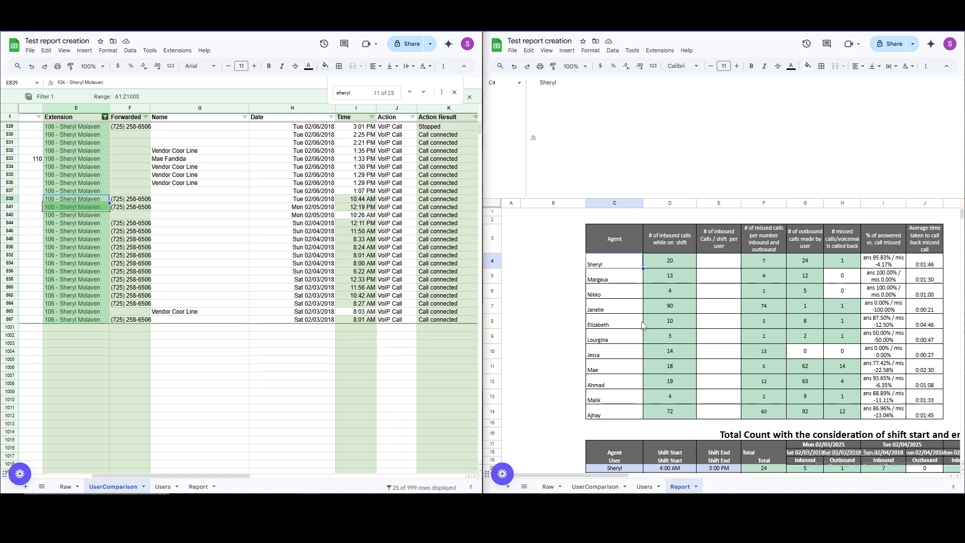
{"action": "left_click", "coordinate": [677, 269]}
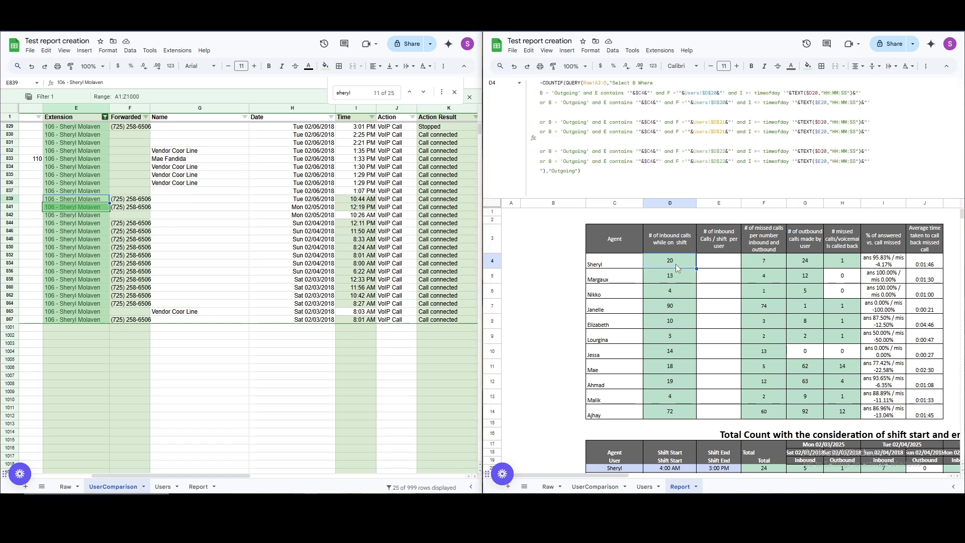
{"action": "left_click", "coordinate": [632, 93]}
{"action": "type", "text": "\"\""}
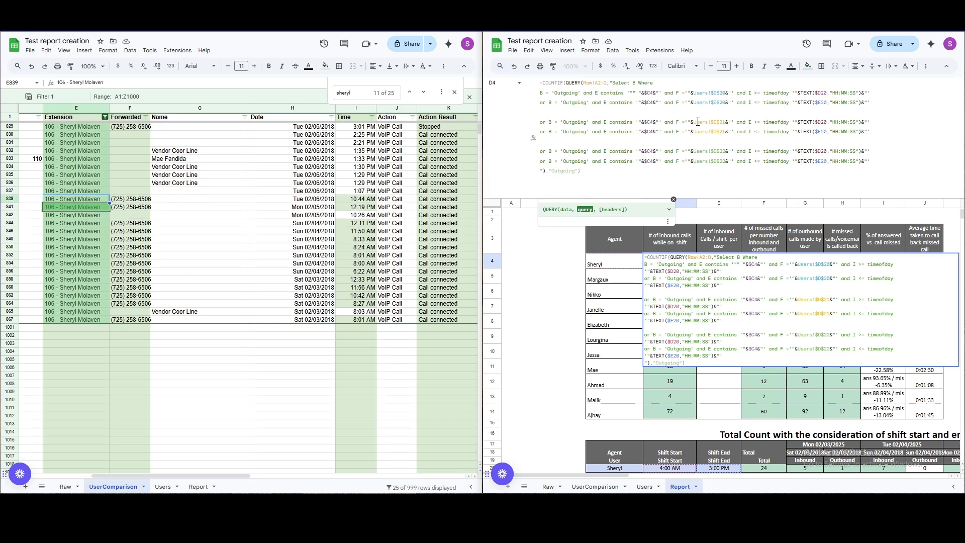
{"action": "type", "text": " -"}
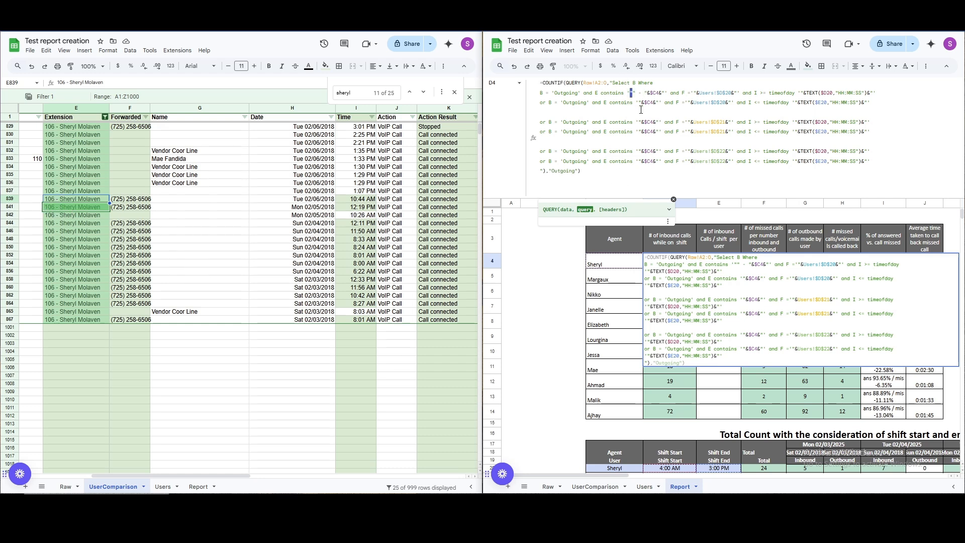
{"action": "type", "text": "&"}
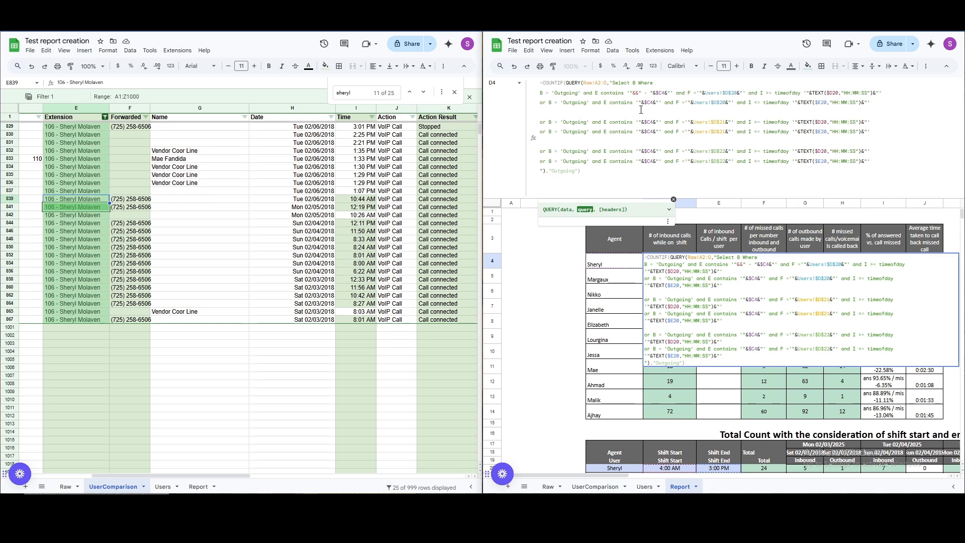
{"action": "type", "text": "QUERY("}
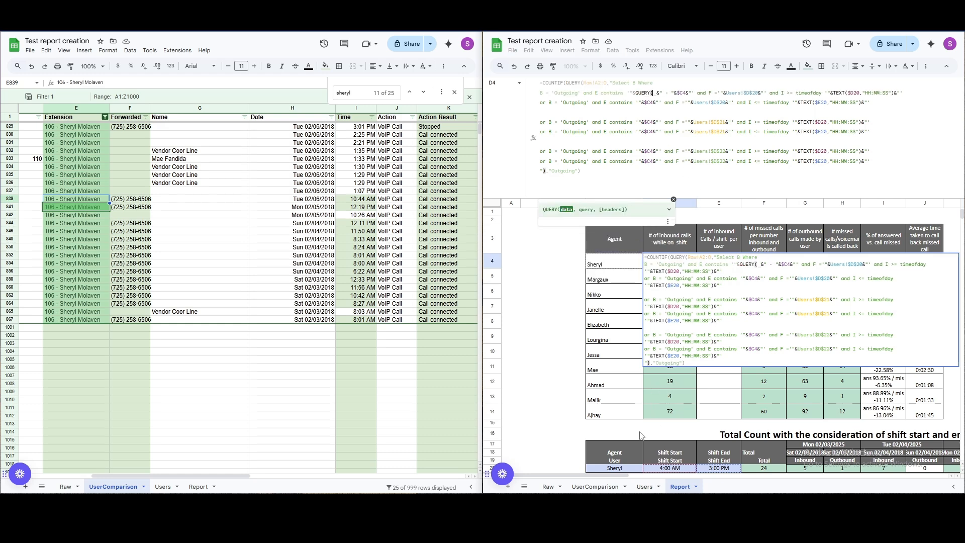
{"action": "left_click", "coordinate": [644, 486]}
{"action": "left_click", "coordinate": [535, 227]}
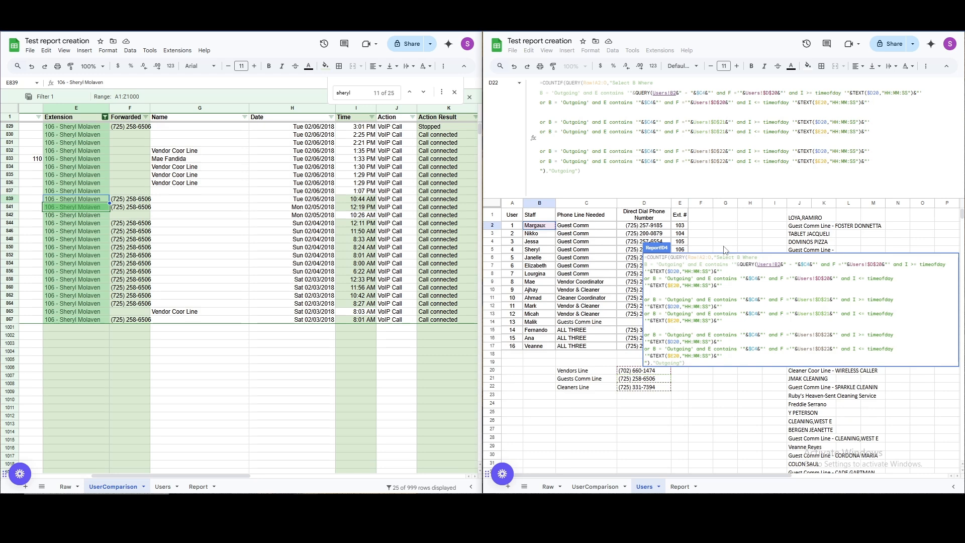
{"action": "scroll", "coordinate": [699, 229], "scroll_direction": "down", "scroll_amount": 1}
{"action": "left_click", "coordinate": [678, 222]}
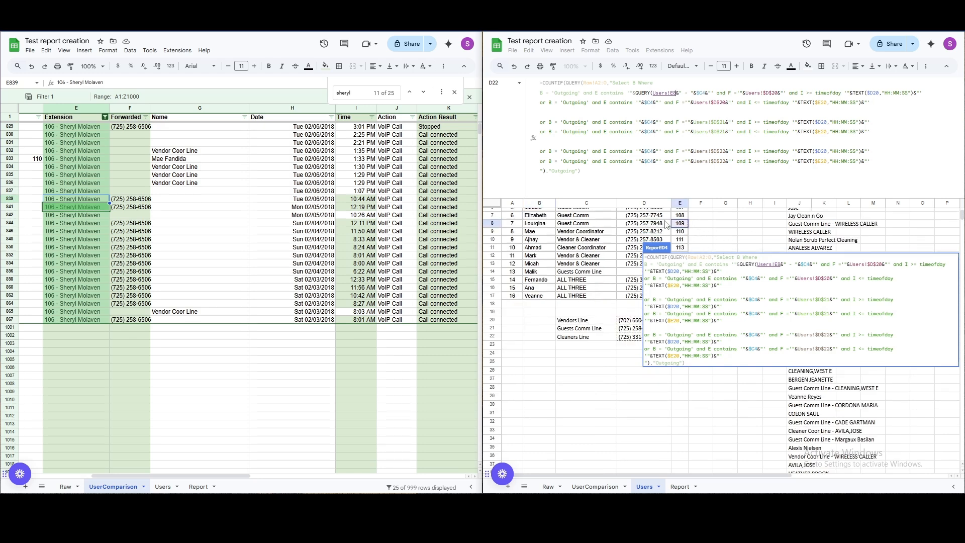
{"action": "scroll", "coordinate": [595, 228], "scroll_direction": "up", "scroll_amount": 1}
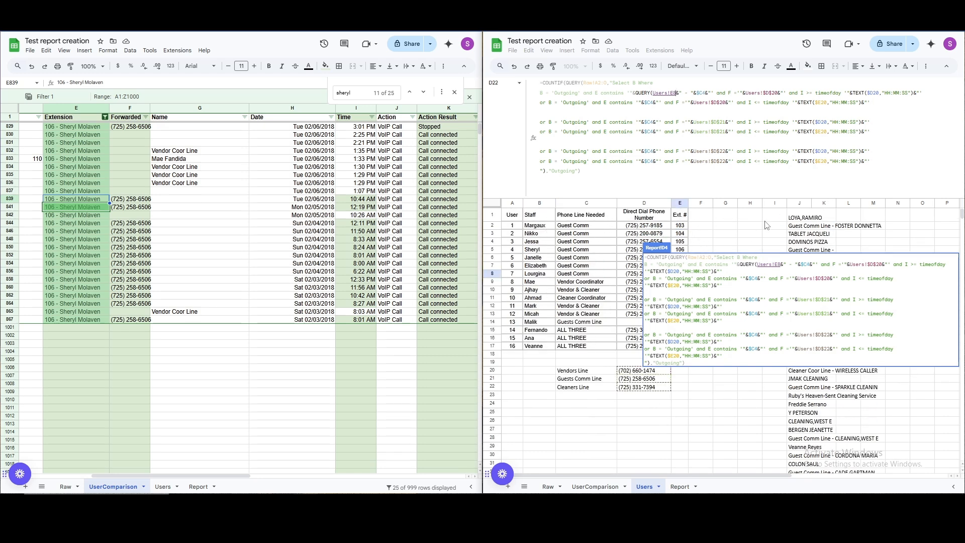
{"action": "left_click", "coordinate": [734, 235]}
{"action": "key", "text": "Escape"}
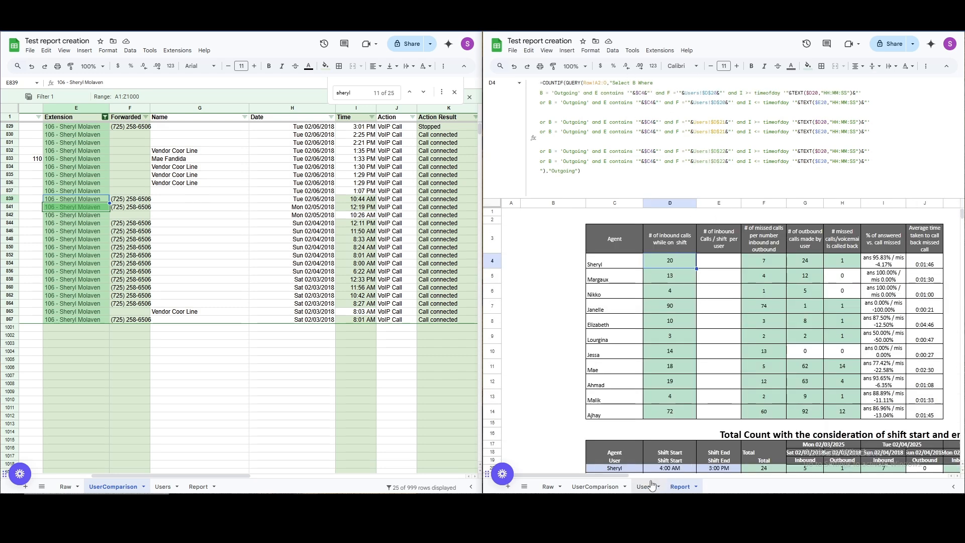
Examine the Staff column B2:B17 and its matching Ext. # values in E2:E17 on the Users sheet.
{"action": "left_click", "coordinate": [644, 486]}
{"action": "left_click", "coordinate": [539, 227]}
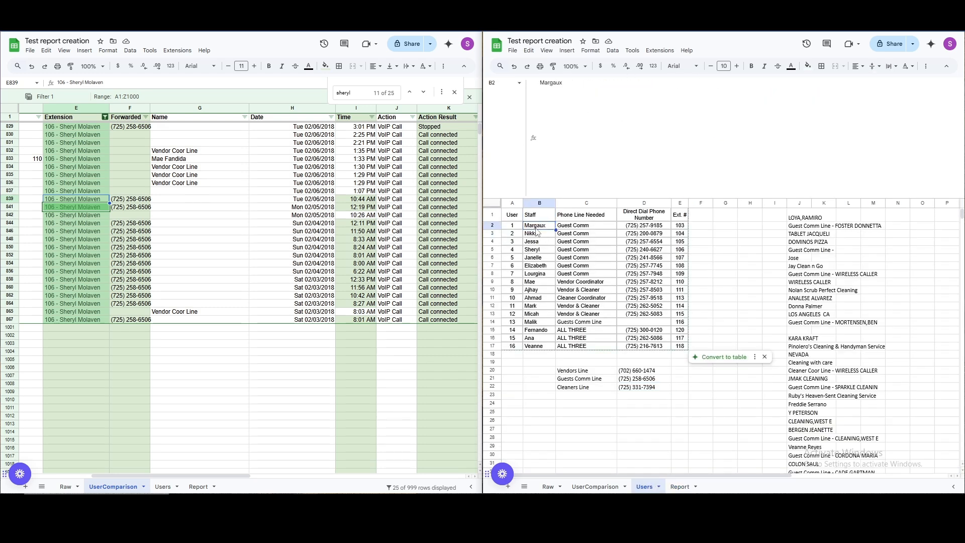
{"action": "key", "text": "shift+Down"}
{"action": "key", "text": "shift+Down"}
{"action": "key", "text": "shift+Down"}
{"action": "key", "text": "shift+Down"}
{"action": "key", "text": "shift+Down"}
{"action": "key", "text": "shift+Down"}
{"action": "key", "text": "shift+Down"}
{"action": "key", "text": "shift+Down"}
{"action": "key", "text": "shift+Down"}
{"action": "key", "text": "shift+Down"}
{"action": "key", "text": "shift+Down"}
{"action": "key", "text": "shift+Down"}
{"action": "key", "text": "shift+Down"}
{"action": "key", "text": "shift+Down"}
{"action": "key", "text": "shift+Down"}
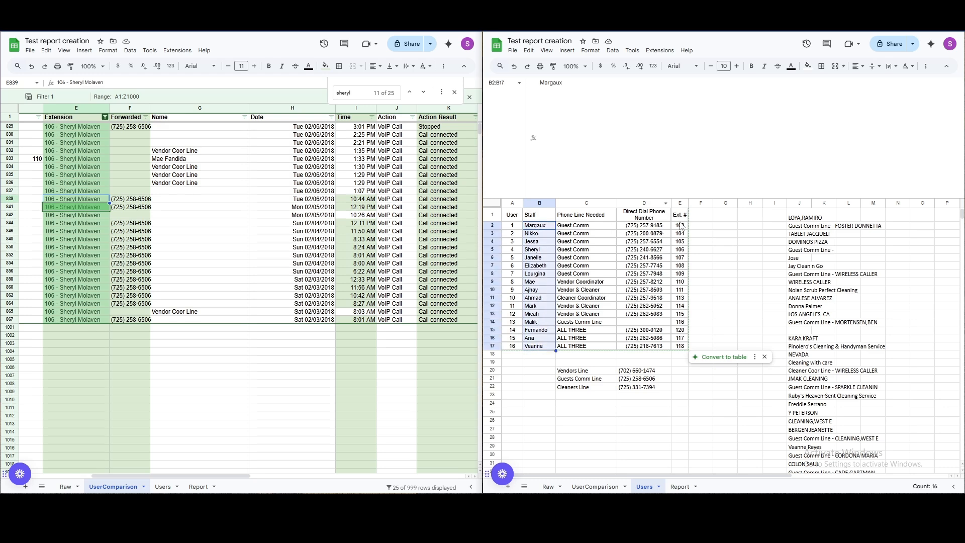
{"action": "left_click_drag", "start_coordinate": [679, 224], "coordinate": [682, 347]}
Highlight the whole of row 5 on the Users sheet with a fill color.
{"action": "left_click", "coordinate": [683, 250]}
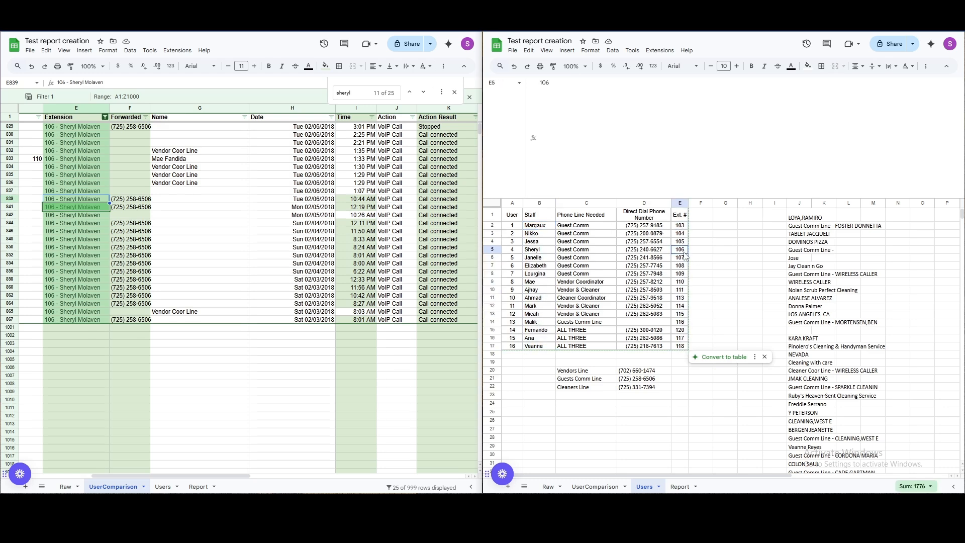
{"action": "left_click", "coordinate": [495, 250]}
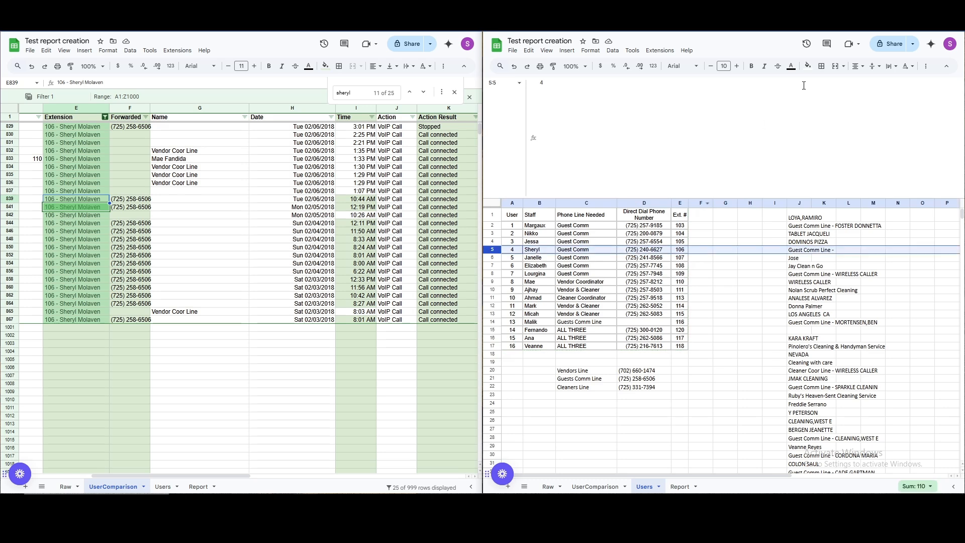
{"action": "left_click", "coordinate": [808, 66]}
{"action": "left_click", "coordinate": [852, 115]}
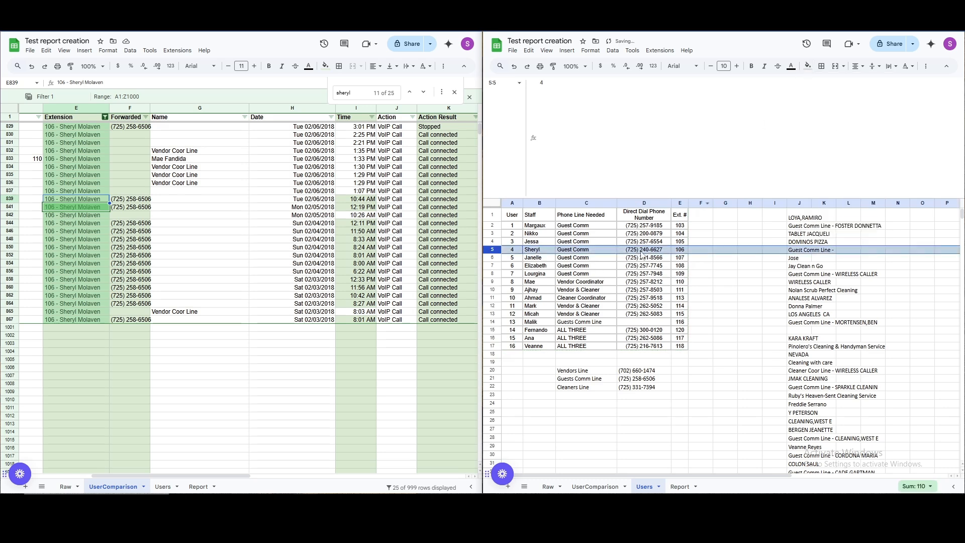
In the first Outgoing condition of D4 on the Report sheet, insert QUERY( and " - " joined with & before the $C4 reference.
{"action": "left_click", "coordinate": [700, 241]}
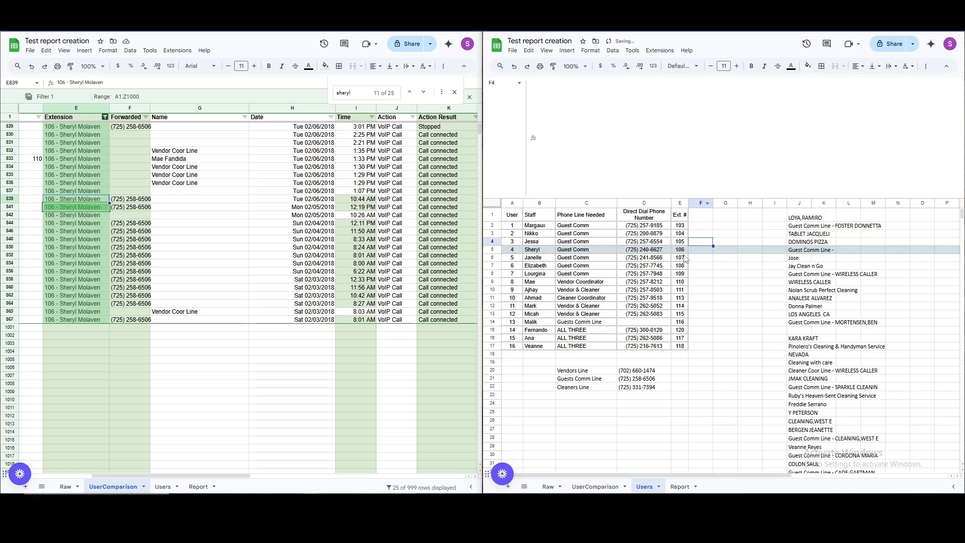
{"action": "left_click", "coordinate": [58, 208]}
{"action": "left_click", "coordinate": [680, 486]}
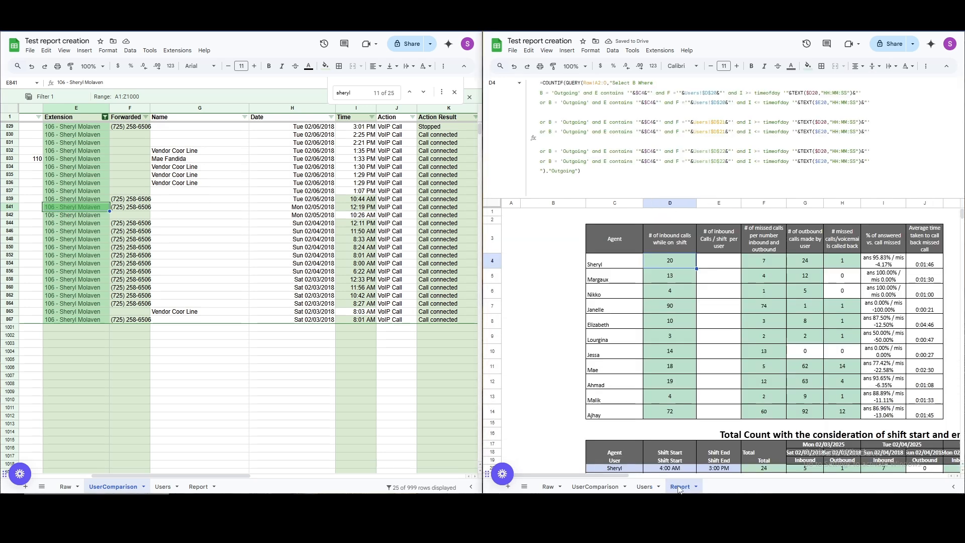
{"action": "left_click", "coordinate": [634, 92]}
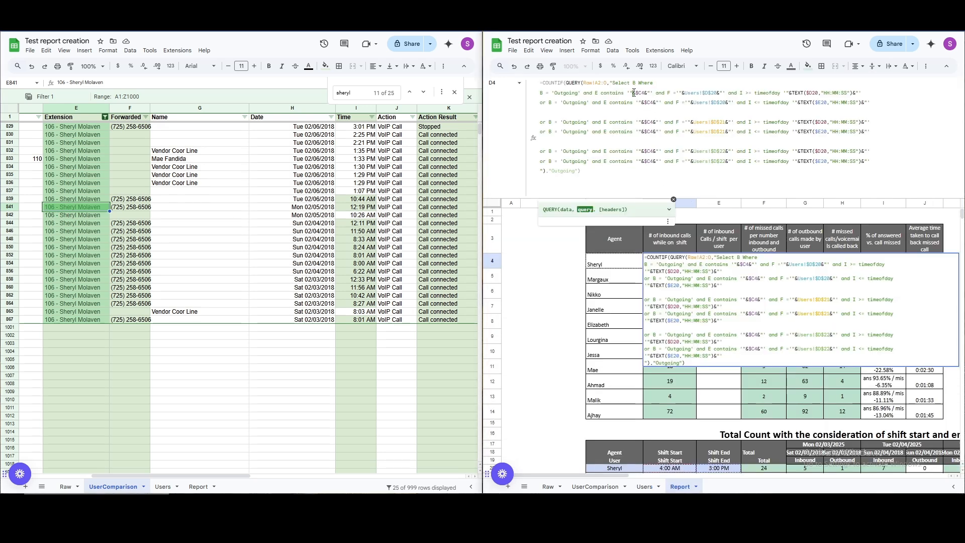
{"action": "type", "text": "\"\""}
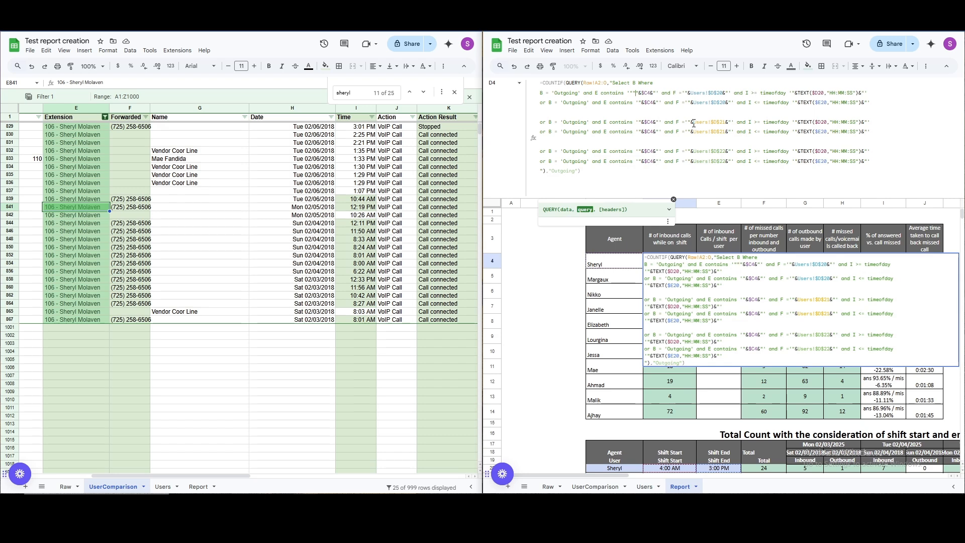
{"action": "type", "text": " - "}
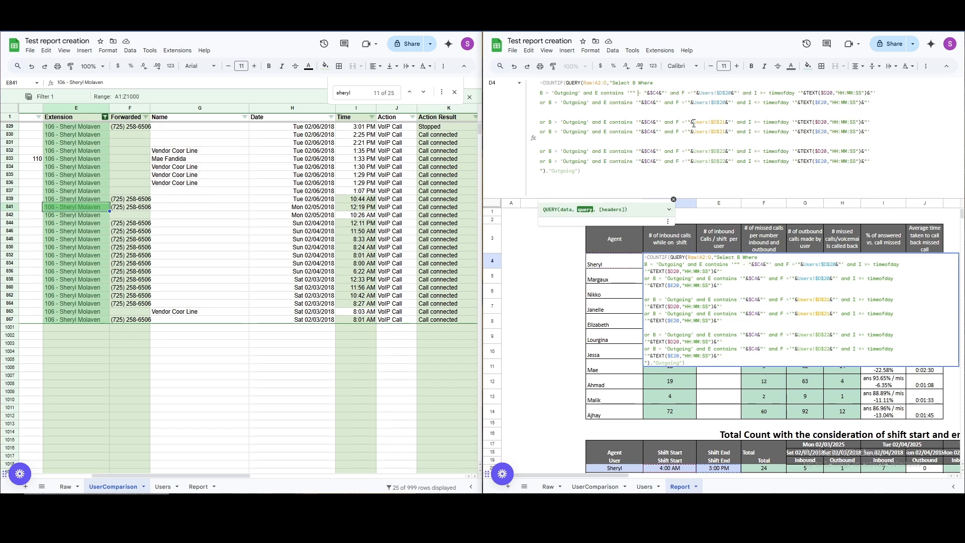
{"action": "type", "text": "&&"}
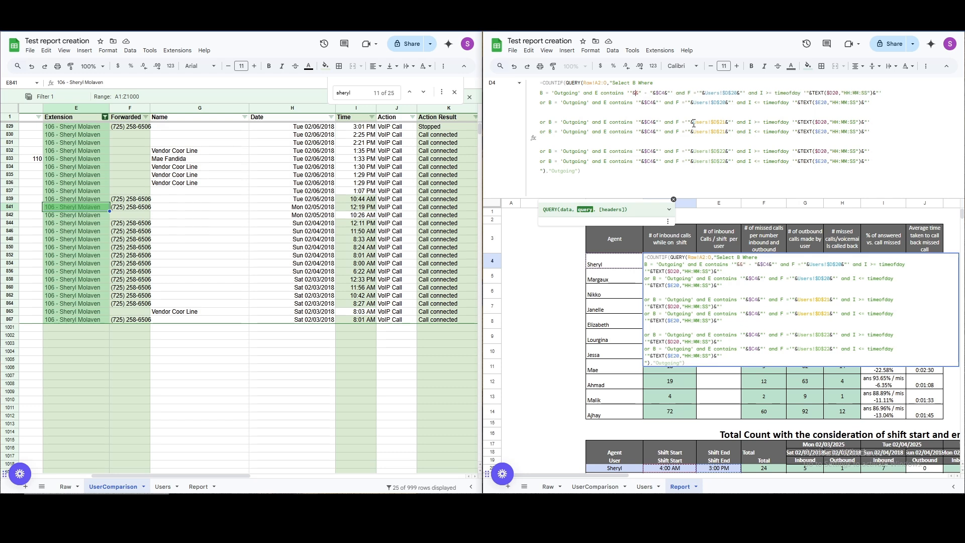
{"action": "type", "text": "QUERY"}
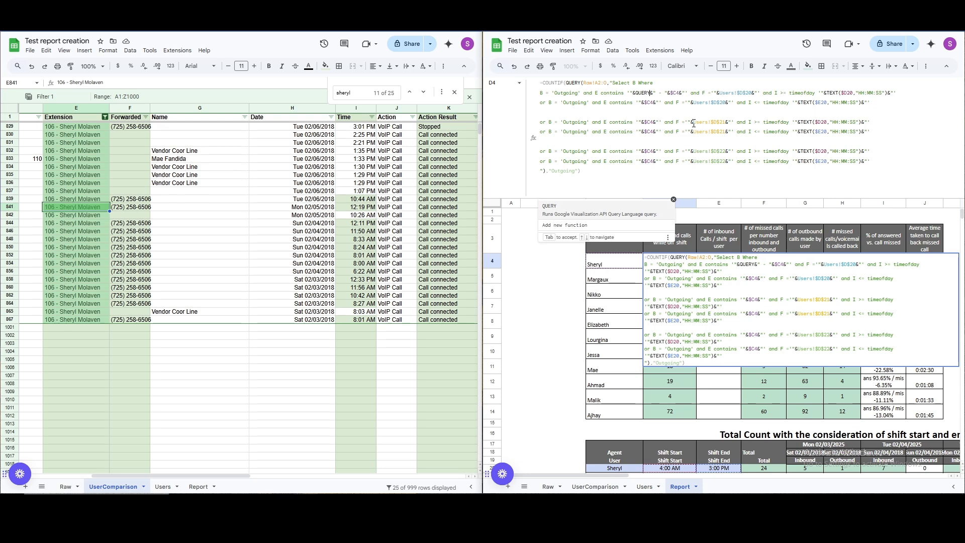
{"action": "type", "text": "("}
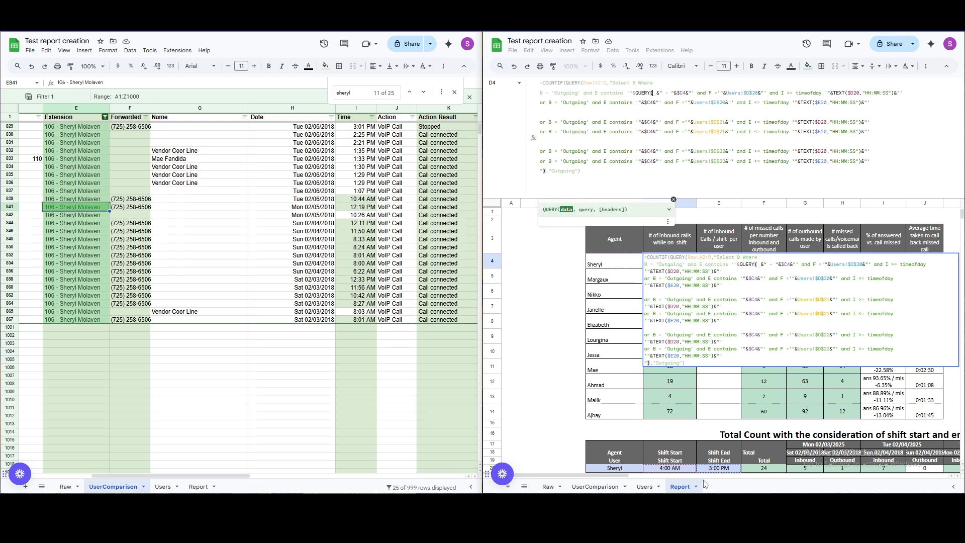
Set the nested QUERY's data range to Users!$B$2:$E$17 with absolute references.
{"action": "left_click", "coordinate": [645, 487]}
{"action": "left_click", "coordinate": [530, 225]}
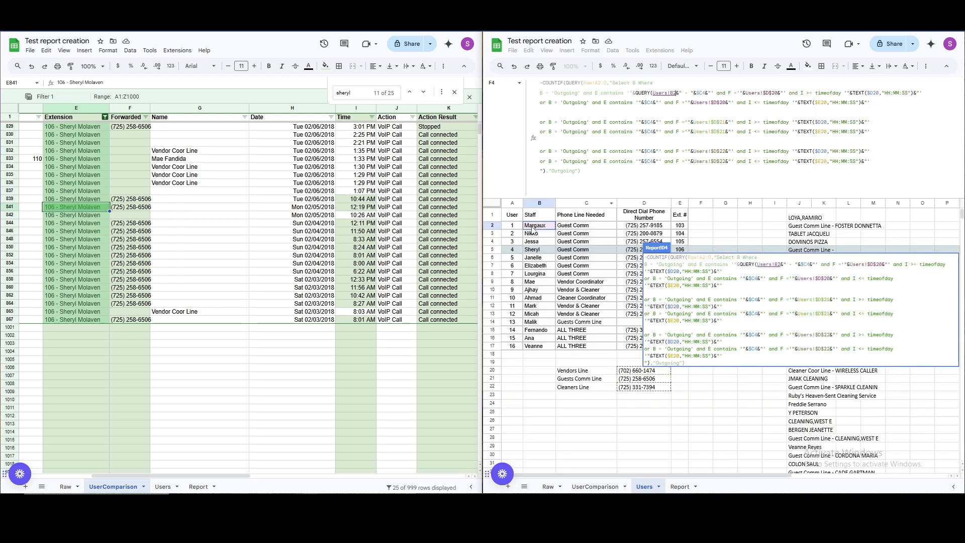
{"action": "type", "text": ":"}
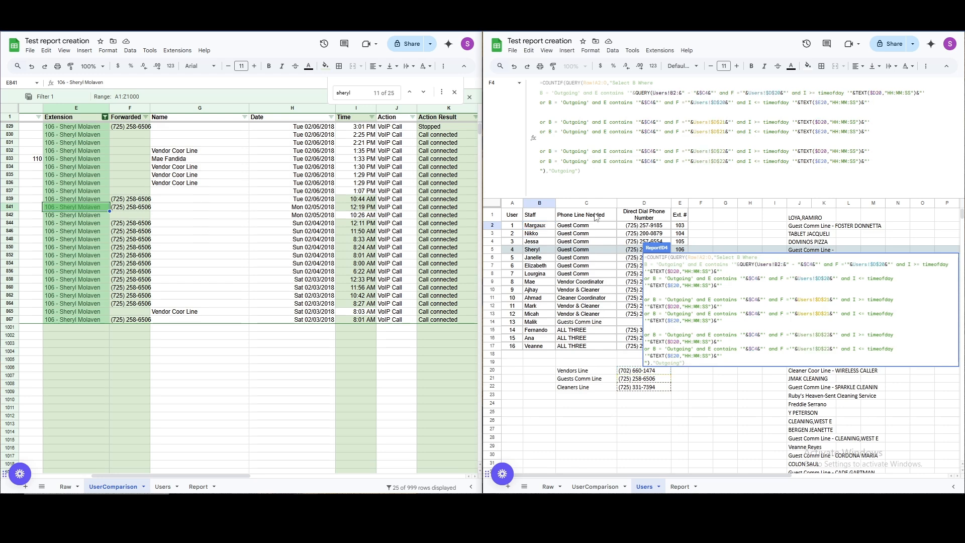
{"action": "type", "text": "E"}
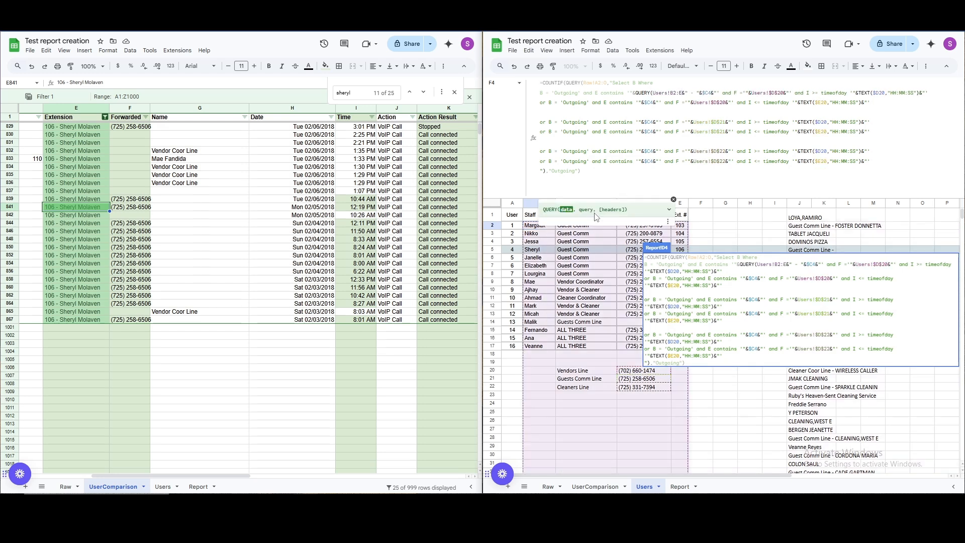
{"action": "type", "text": "17"}
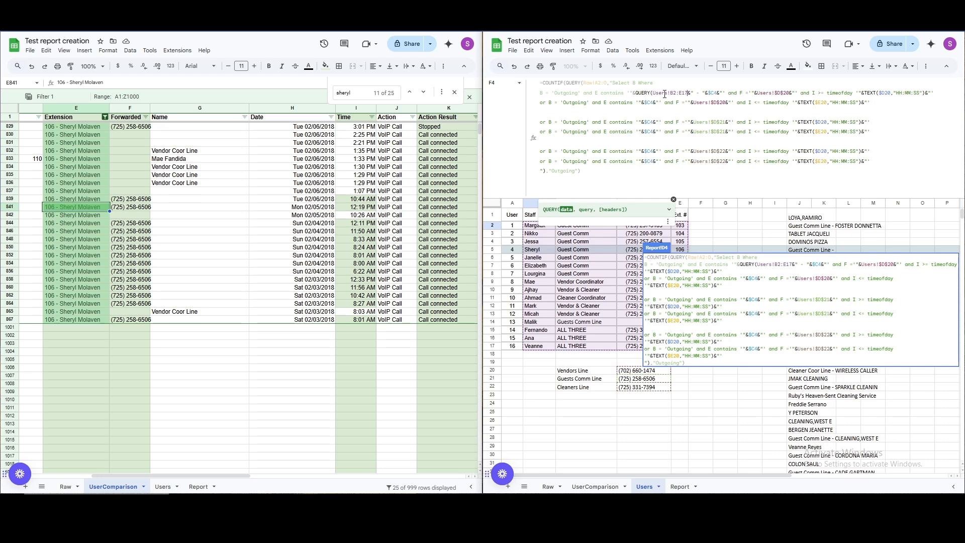
{"action": "type", "text": "$"}
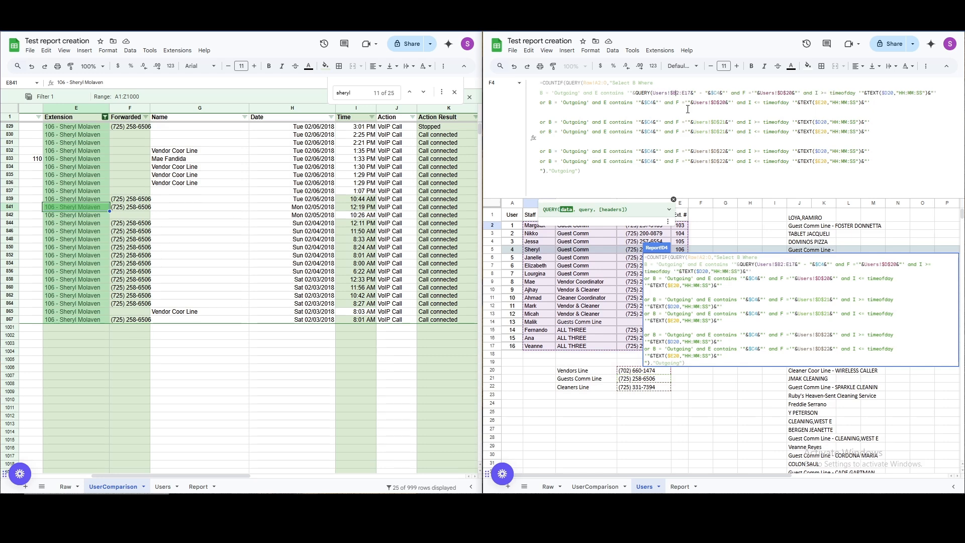
{"action": "type", "text": "$"}
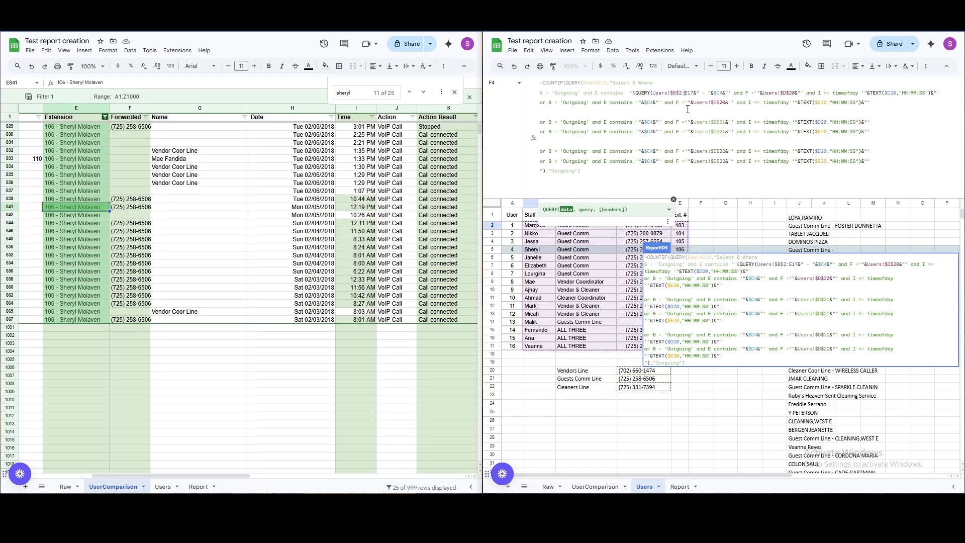
{"action": "type", "text": "$"}
{"action": "key", "text": "Right"}
{"action": "type", "text": "$"}
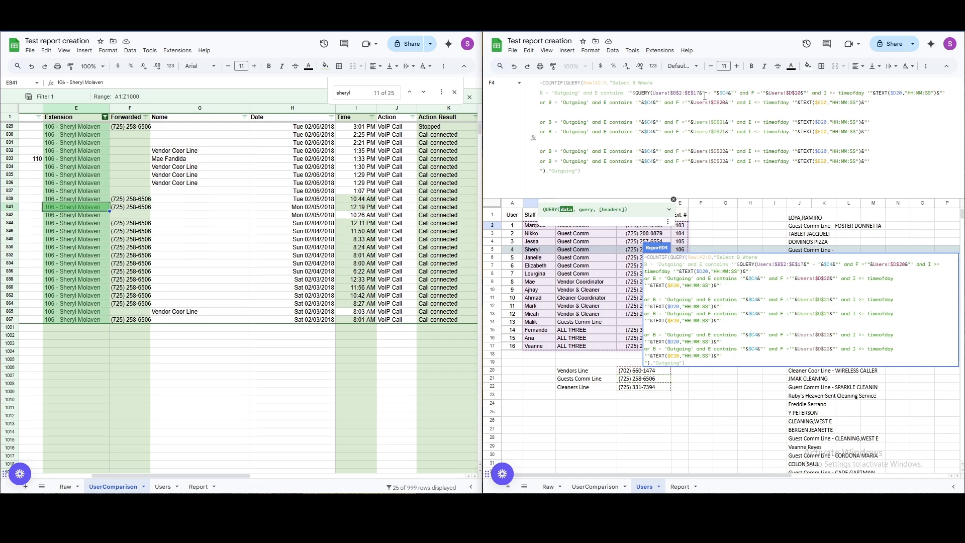
Add the nested QUERY's query text "Select E where B contains after the data range.
{"action": "type", "text": ",\"\""}
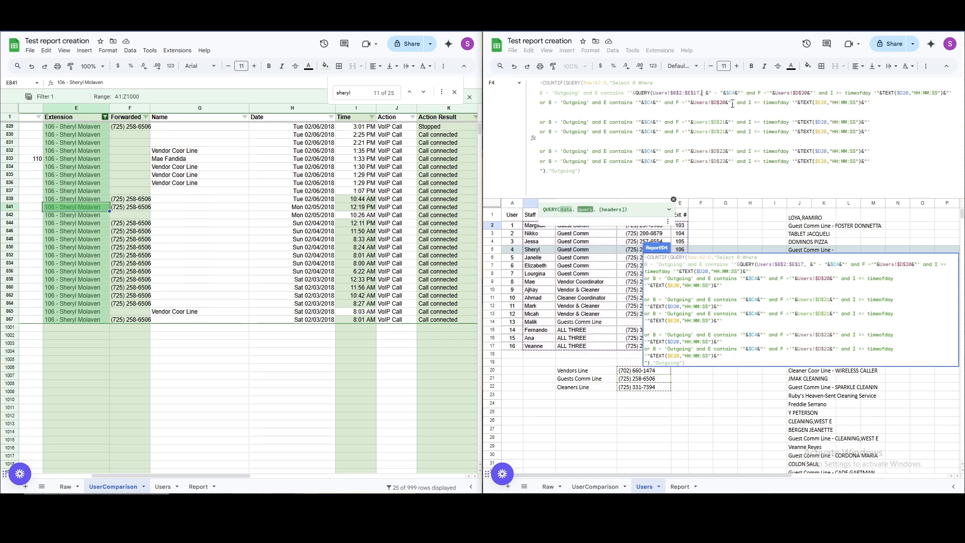
{"action": "type", "text": "Se"}
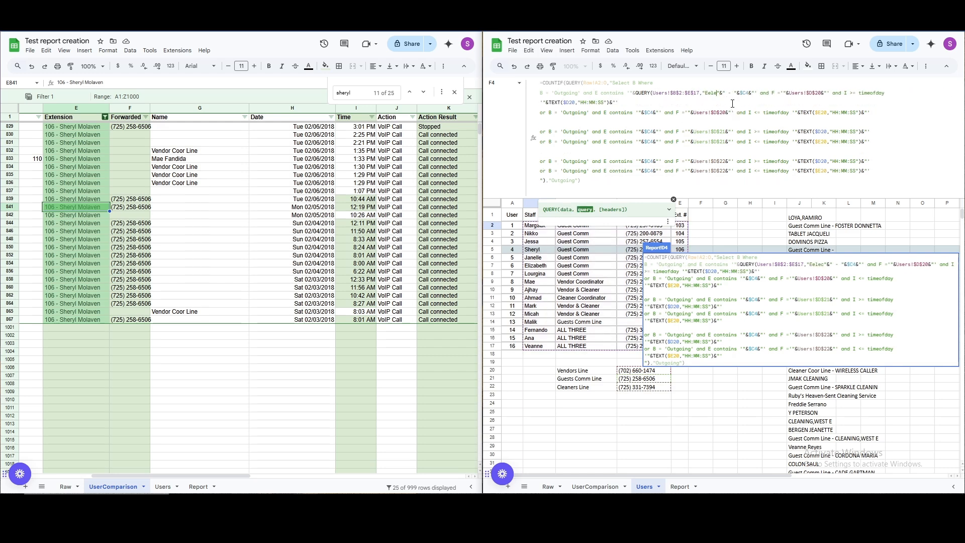
{"action": "type", "text": "lect E"}
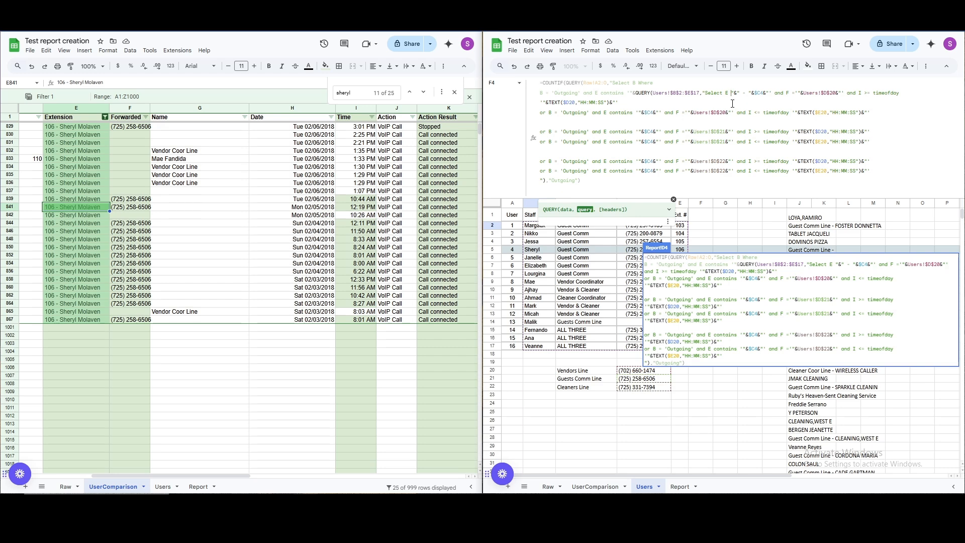
{"action": "type", "text": "where "}
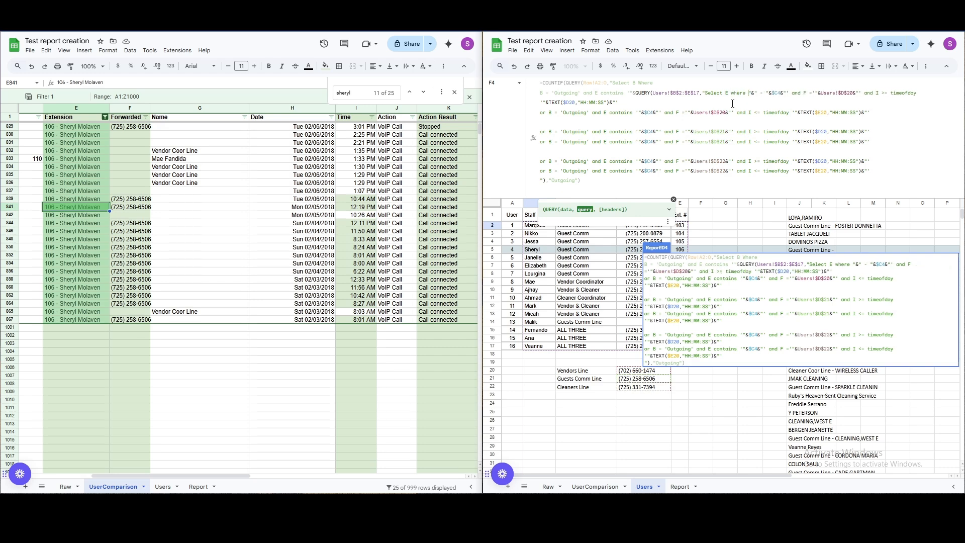
{"action": "type", "text": "B"}
{"action": "type", "text": " c"}
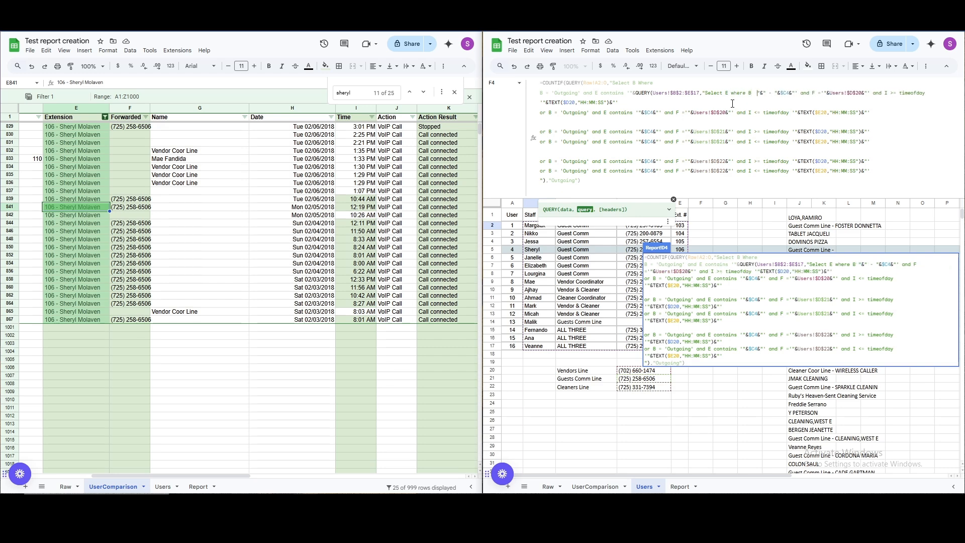
{"action": "type", "text": "ontains"}
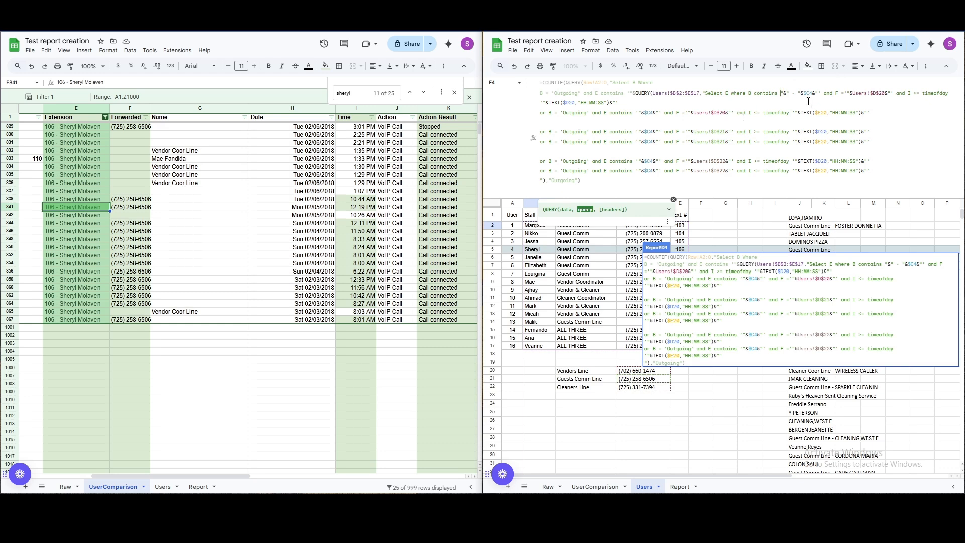
Add '"&$C4&" after contains as the nested query's agent criterion, with column C locked.
{"action": "type", "text": " '\"\"&"}
{"action": "key", "text": "BackSpace"}
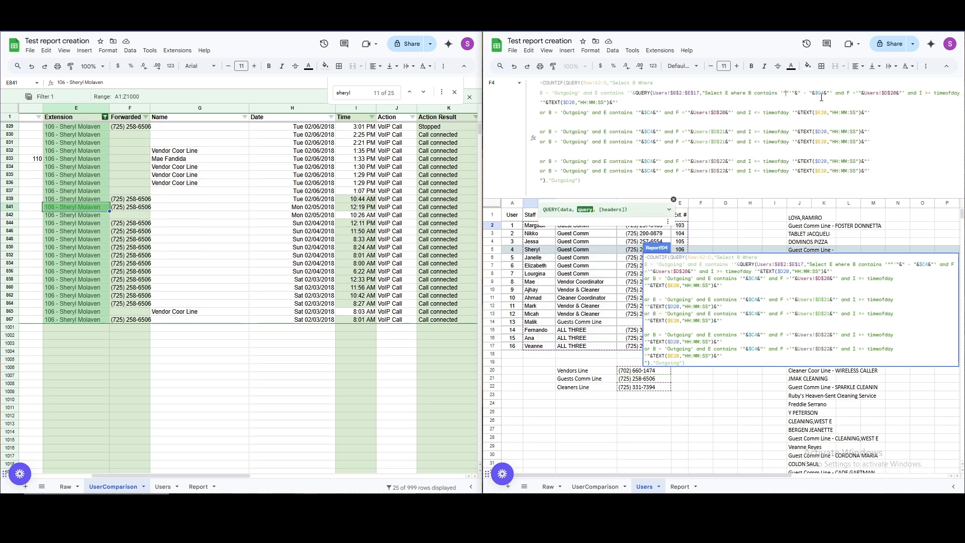
{"action": "type", "text": "$"}
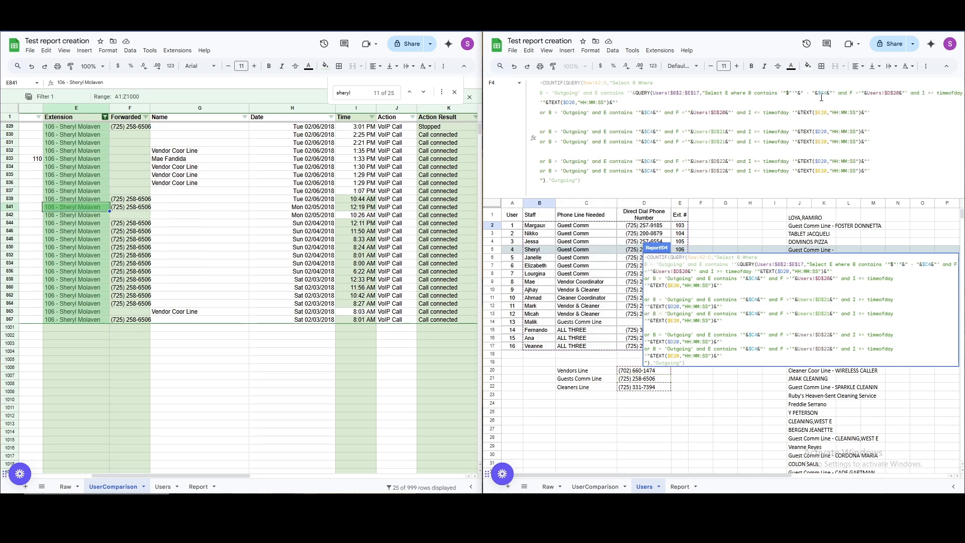
{"action": "key", "text": "BackSpace"}
{"action": "type", "text": "&"}
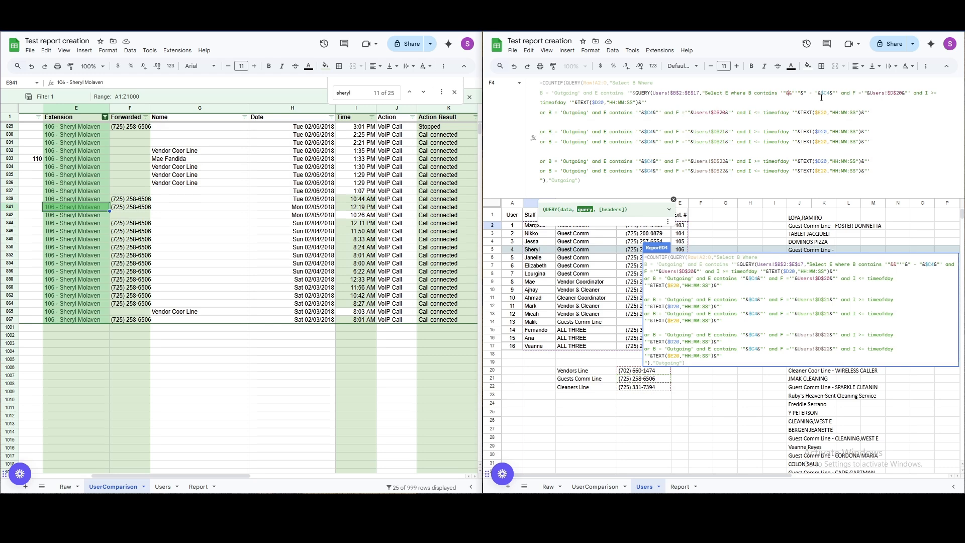
{"action": "type", "text": "C4&"}
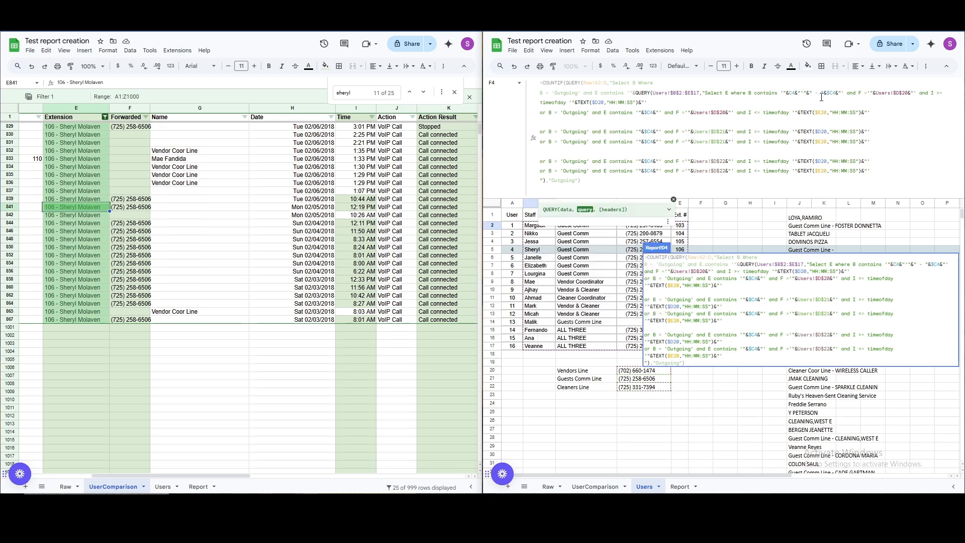
{"action": "type", "text": "$"}
{"action": "key", "text": "Right"}
{"action": "key", "text": "Right"}
{"action": "key", "text": "Right"}
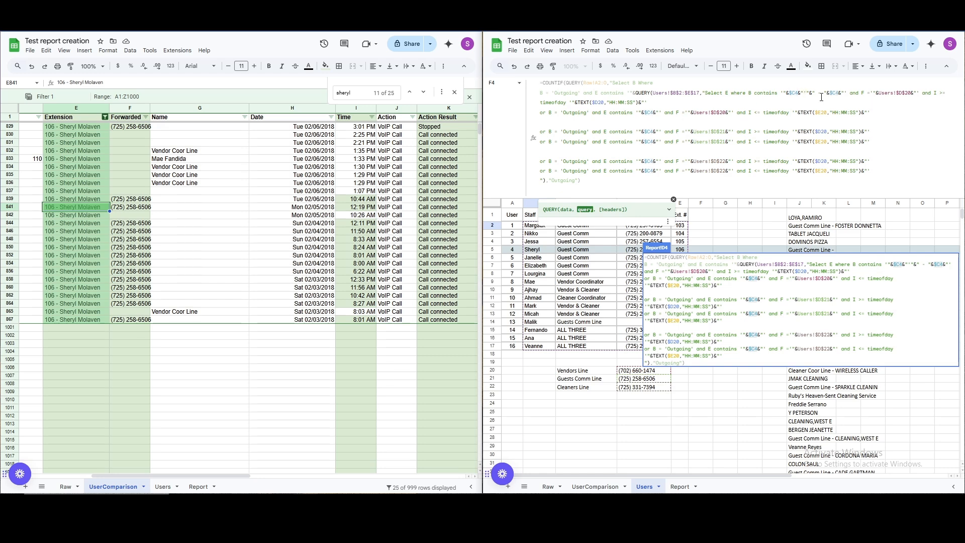
Close the nested QUERY's criterion and parenthesis, remove the surplus quote, and commit the D4 formula.
{"action": "type", "text": "'\")"}
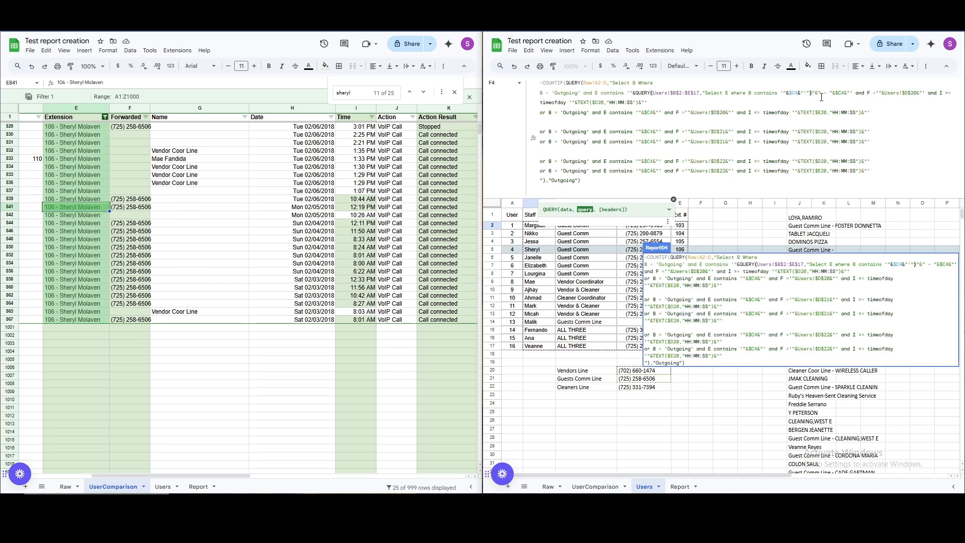
{"action": "key", "text": "Delete"}
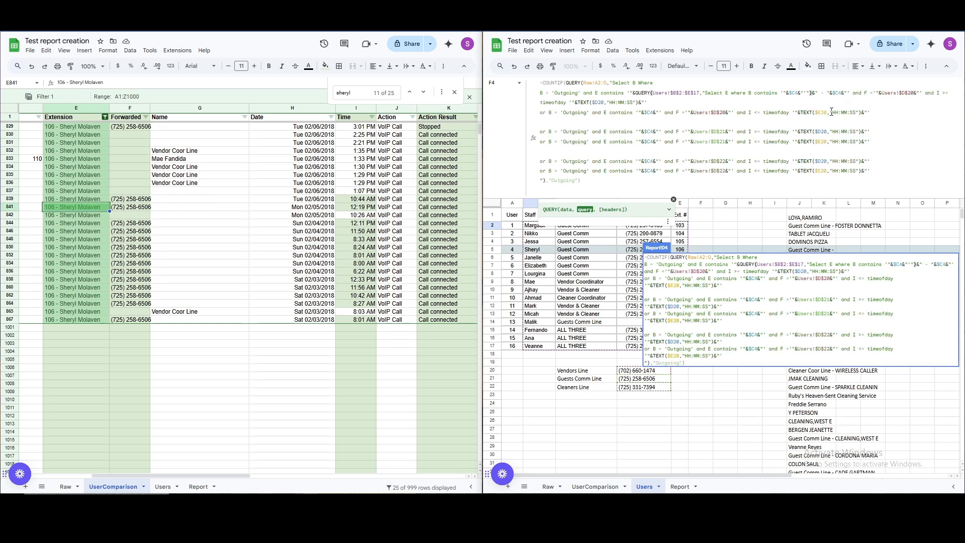
{"action": "key", "text": "Return"}
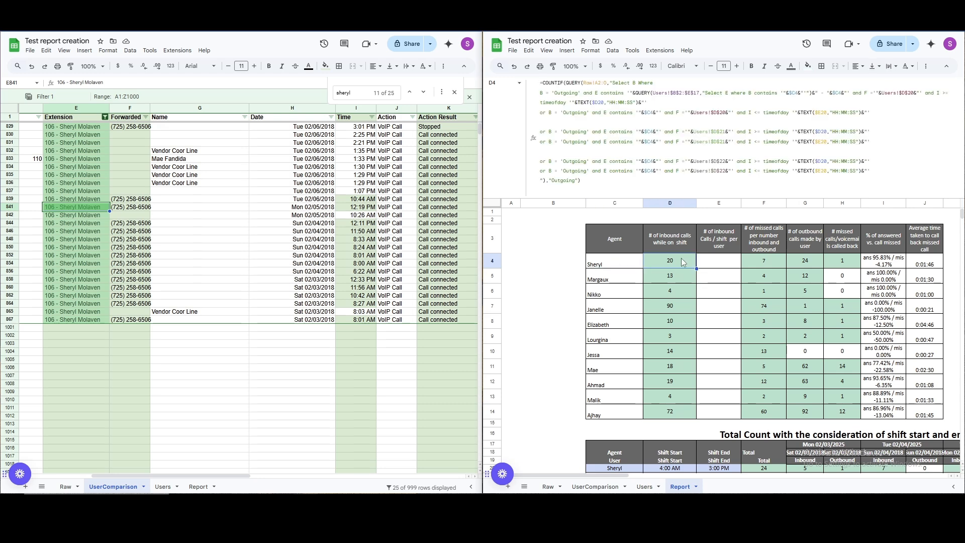
{"action": "left_click_drag", "start_coordinate": [635, 94], "coordinate": [803, 94]}
{"action": "key", "text": "Escape"}
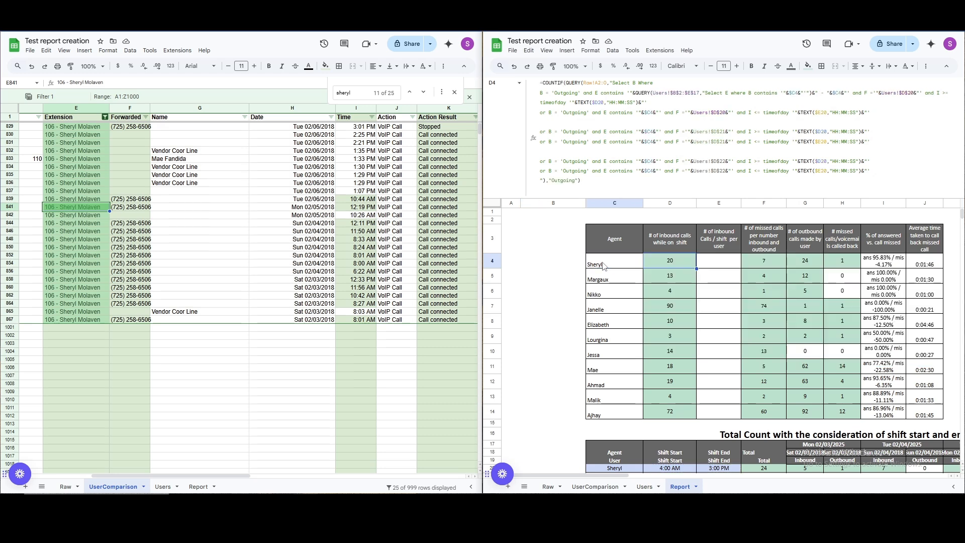
{"action": "left_click", "coordinate": [535, 261]}
{"action": "left_click", "coordinate": [518, 259]}
{"action": "type", "text": "="}
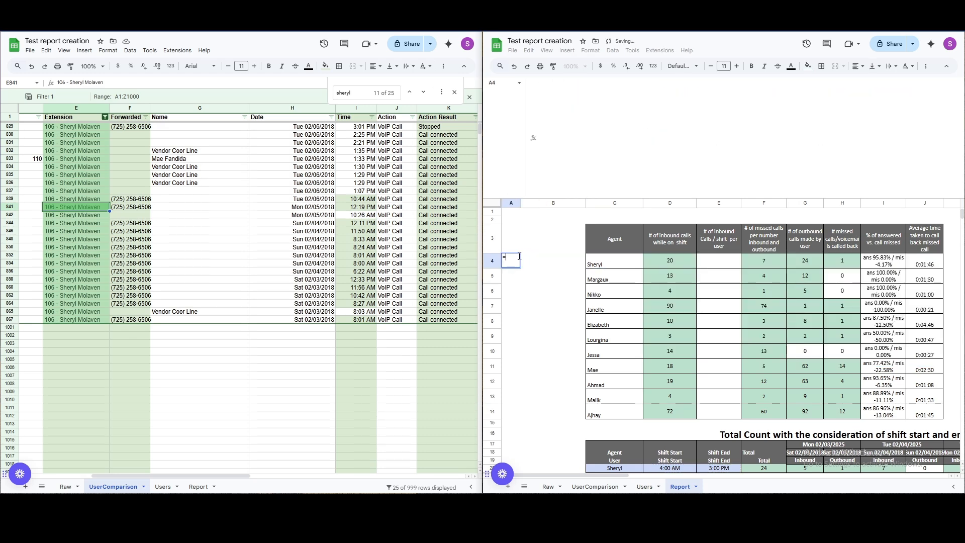
{"action": "key", "text": "Escape"}
Copy the agent name from C4 into B4 on the Report sheet.
{"action": "left_click", "coordinate": [597, 261]}
{"action": "key", "text": "ctrl+c"}
{"action": "left_click", "coordinate": [551, 264]}
{"action": "key", "text": "ctrl+v"}
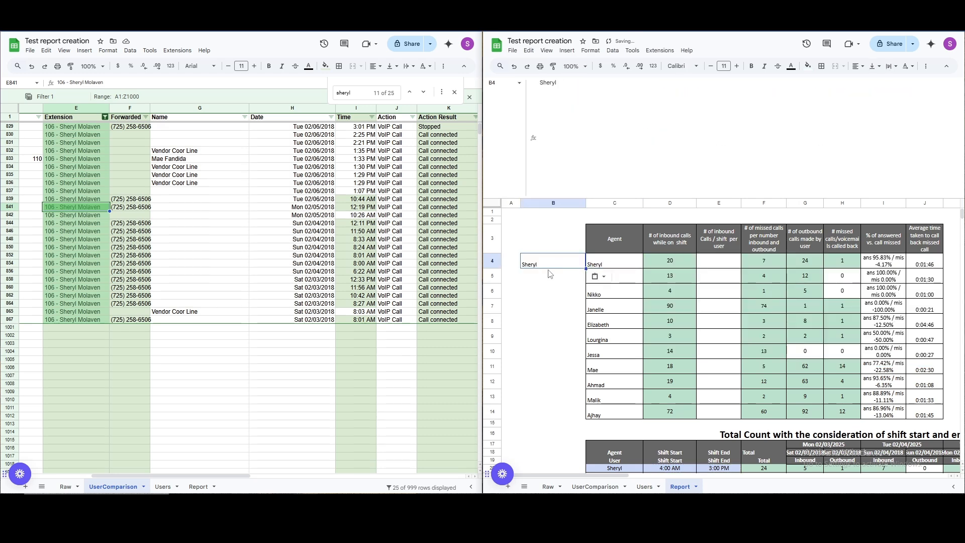
Prefix the agent name in B4 with "106 - " as an example of the Extension format.
{"action": "left_click", "coordinate": [535, 262]}
{"action": "double_click", "coordinate": [535, 263]}
{"action": "double_click", "coordinate": [537, 258]}
{"action": "key", "text": "Left"}
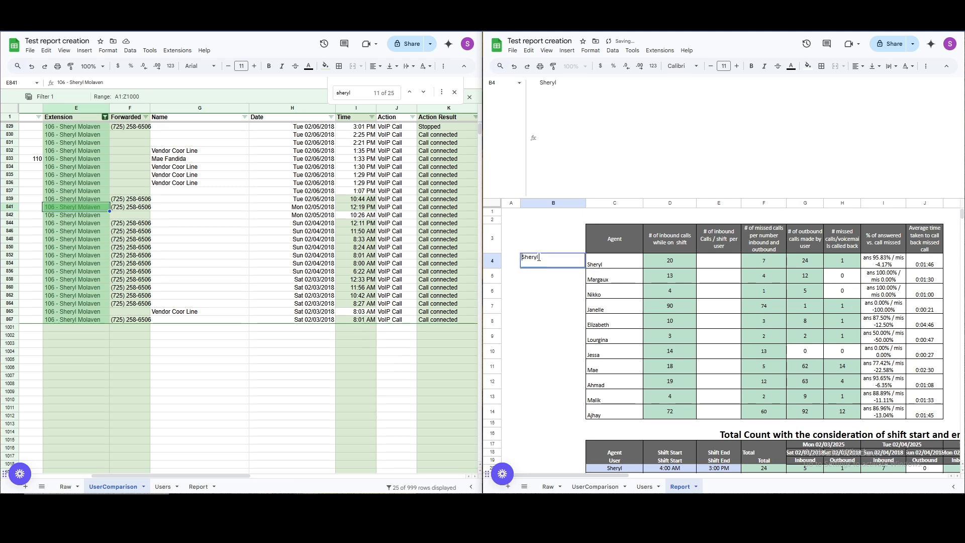
{"action": "type", "text": "106 -"}
{"action": "key", "text": "Return"}
{"action": "left_click", "coordinate": [545, 261]}
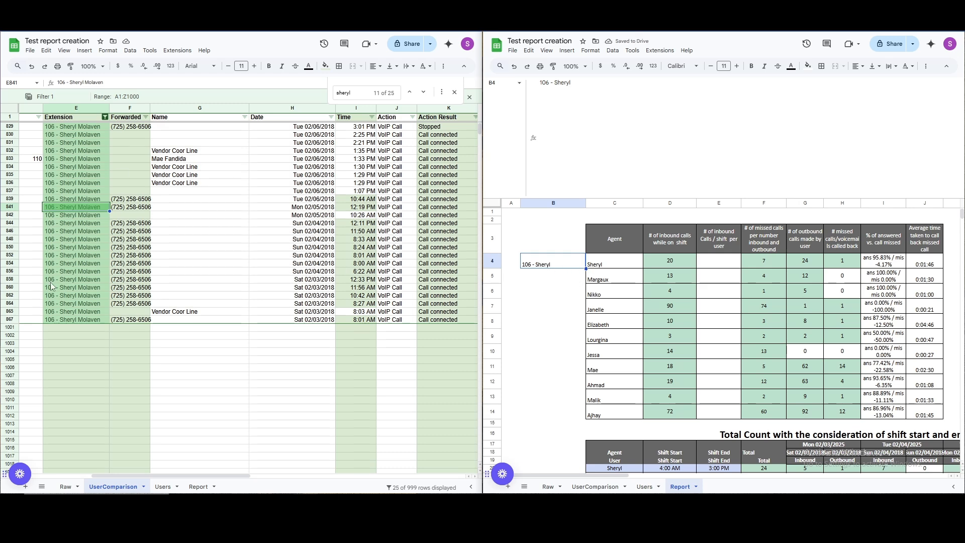
{"action": "left_click", "coordinate": [688, 266]}
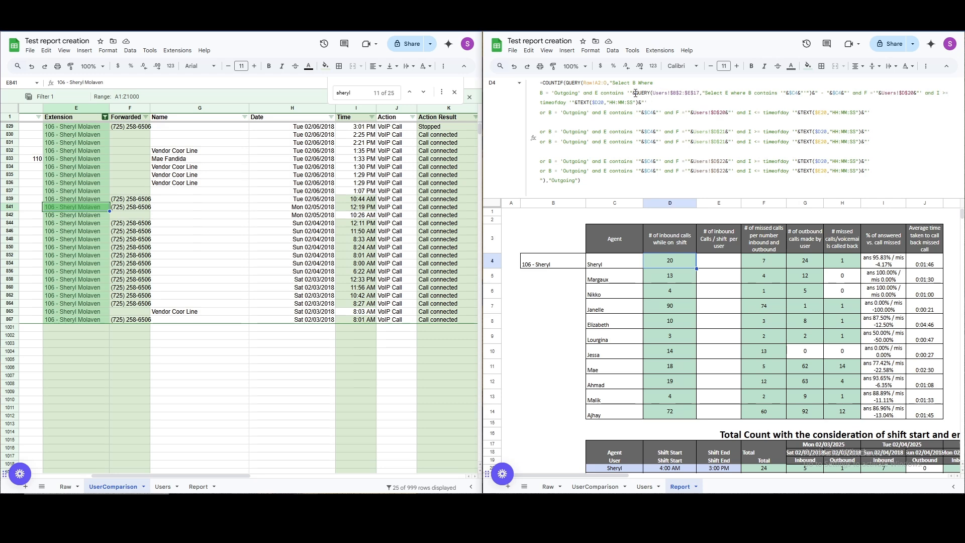
Copy the nested QUERY agent criterion from D4's first condition over '"&$C4&"' in the second $D$20 and first $D$21 conditions.
{"action": "left_click_drag", "start_coordinate": [630, 93], "coordinate": [850, 92]}
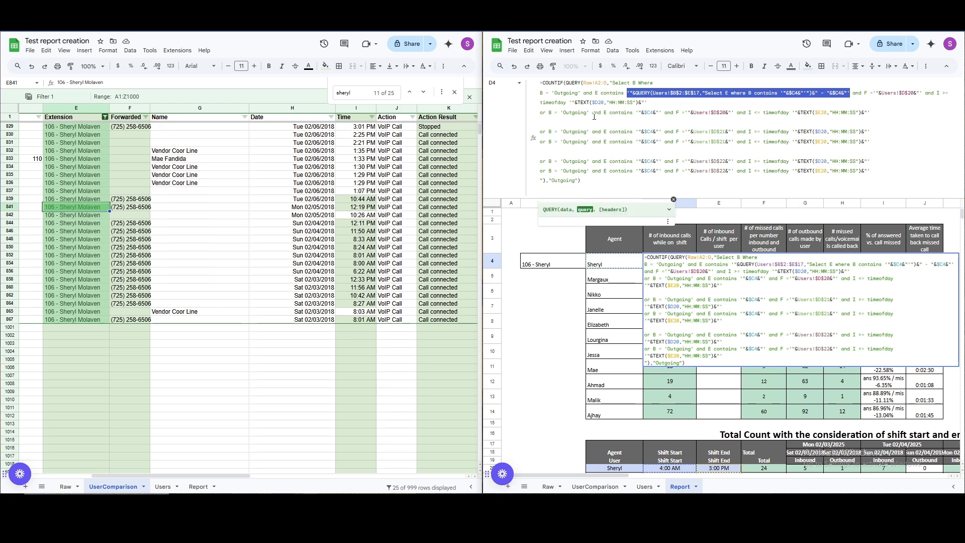
{"action": "left_click_drag", "start_coordinate": [636, 113], "coordinate": [664, 113]}
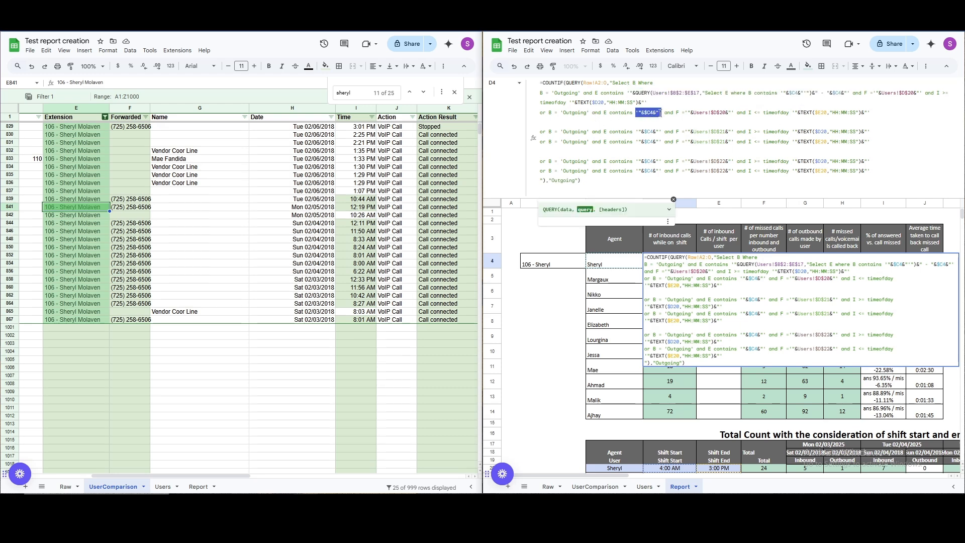
{"action": "key", "text": "ctrl+v"}
{"action": "left_click_drag", "start_coordinate": [636, 142], "coordinate": [658, 141]}
{"action": "key", "text": "ctrl+v"}
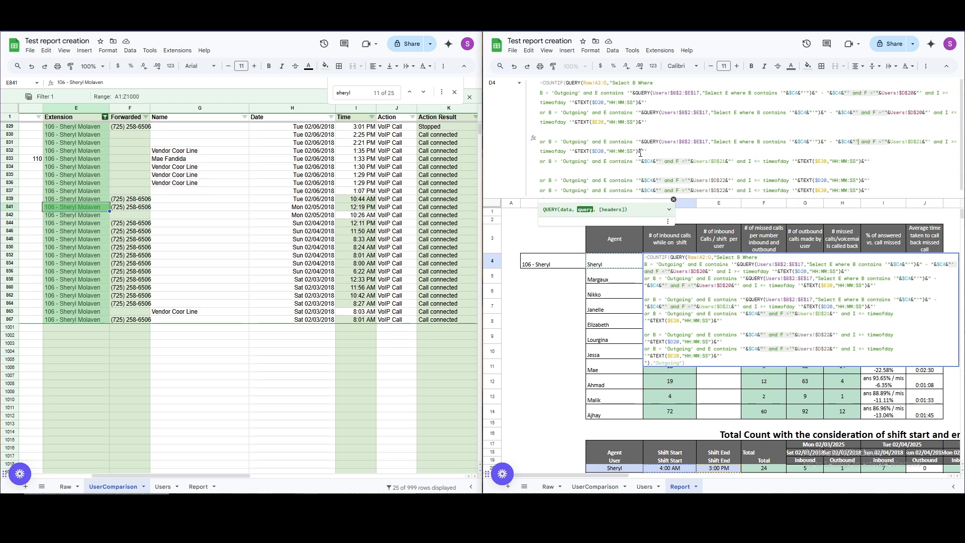
Replace the plain $C4 agent criterion with the copied nested QUERY in D4's second $D$21 and both $D$22 conditions.
{"action": "left_click_drag", "start_coordinate": [636, 160], "coordinate": [659, 161]}
{"action": "key", "text": "ctrl+v"}
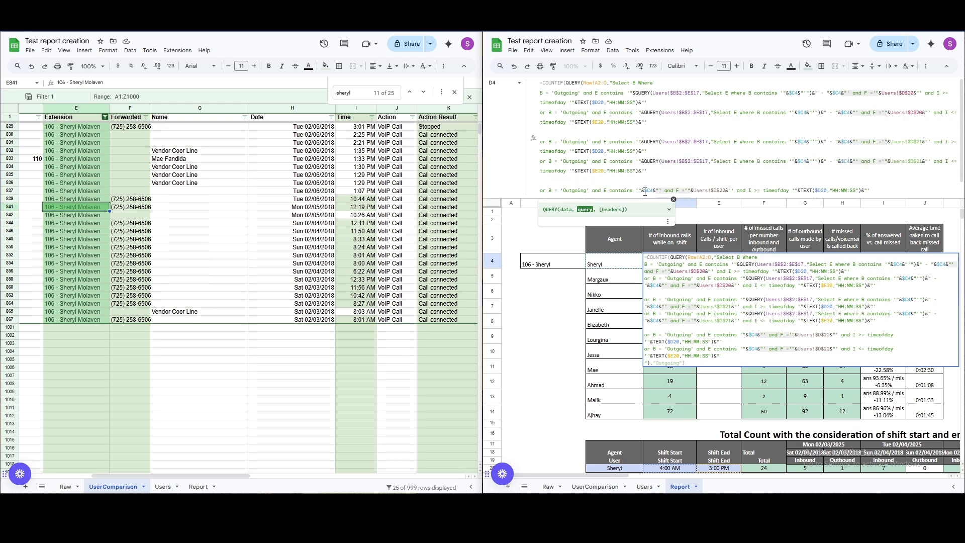
{"action": "left_click_drag", "start_coordinate": [636, 190], "coordinate": [658, 191]}
{"action": "key", "text": "ctrl+v"}
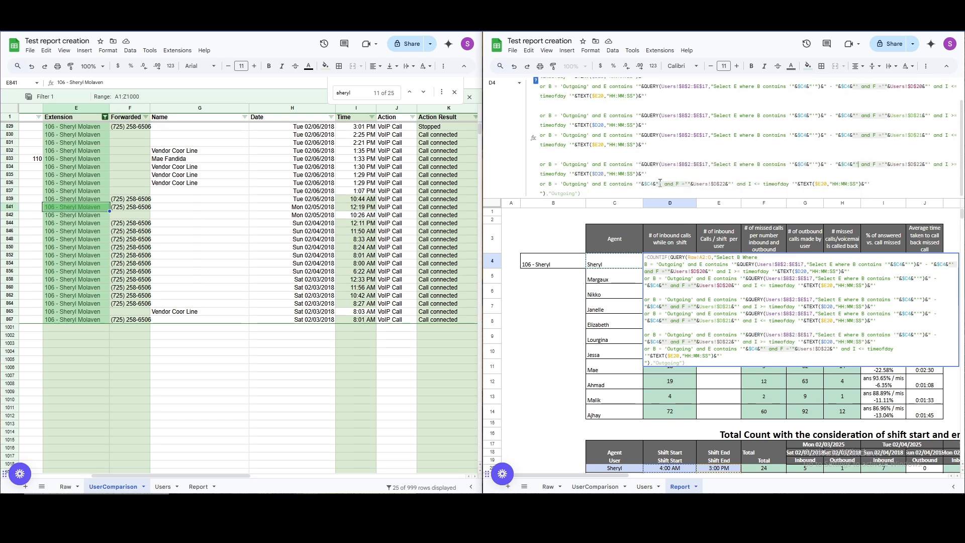
{"action": "left_click", "coordinate": [673, 183]}
{"action": "left_click_drag", "start_coordinate": [636, 184], "coordinate": [664, 185]}
{"action": "key", "text": "ctrl+v"}
Commit the D4 formula and fill it down through D14 for all agents.
{"action": "left_click", "coordinate": [673, 259]}
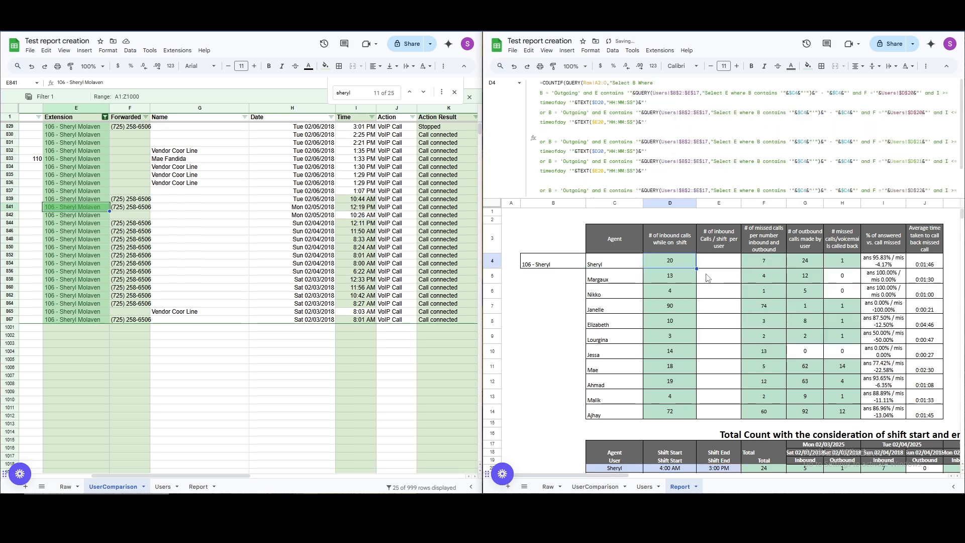
{"action": "left_click_drag", "start_coordinate": [697, 269], "coordinate": [686, 410]}
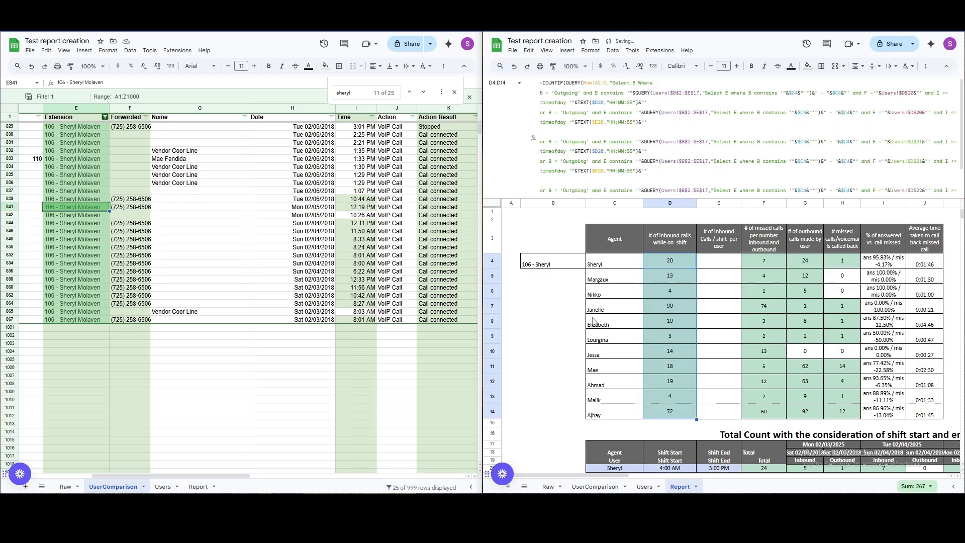
{"action": "left_click", "coordinate": [566, 323]}
Clear the example extension-and-name text from B4.
{"action": "left_click", "coordinate": [565, 261]}
{"action": "key", "text": "Delete"}
Examine the full formulas in D4 and D5, comparing their agent and shift-time references.
{"action": "left_click", "coordinate": [674, 260]}
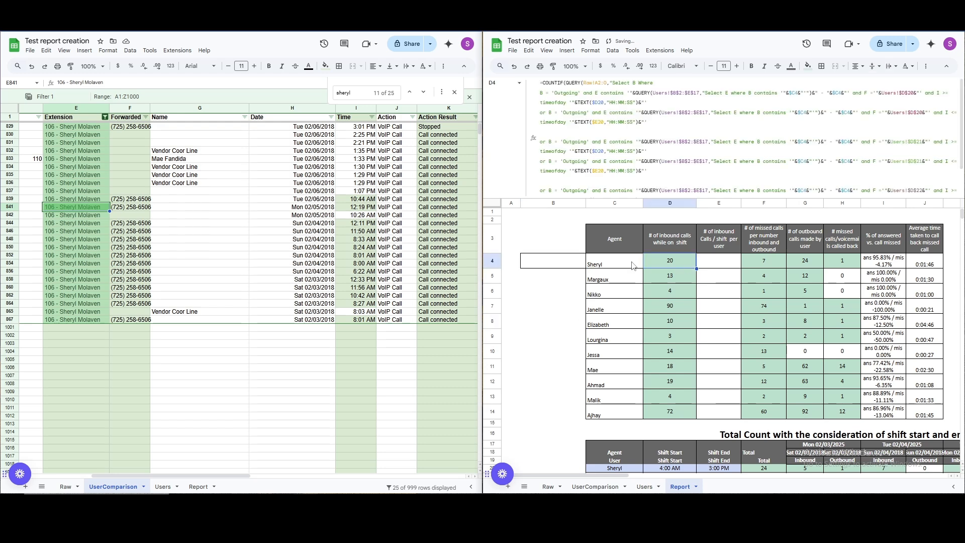
{"action": "scroll", "coordinate": [670, 129], "scroll_direction": "down", "scroll_amount": 2}
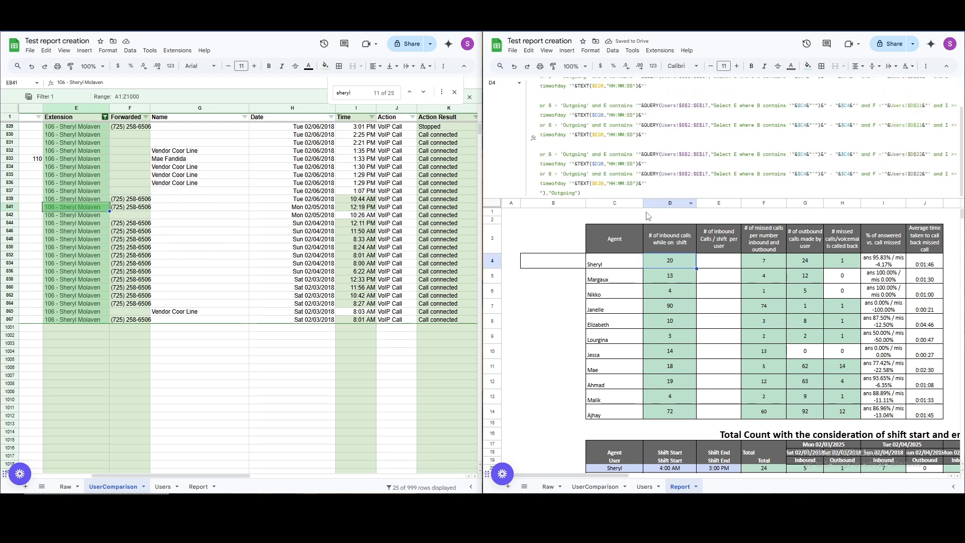
{"action": "left_click", "coordinate": [565, 268]}
{"action": "left_click", "coordinate": [647, 272]}
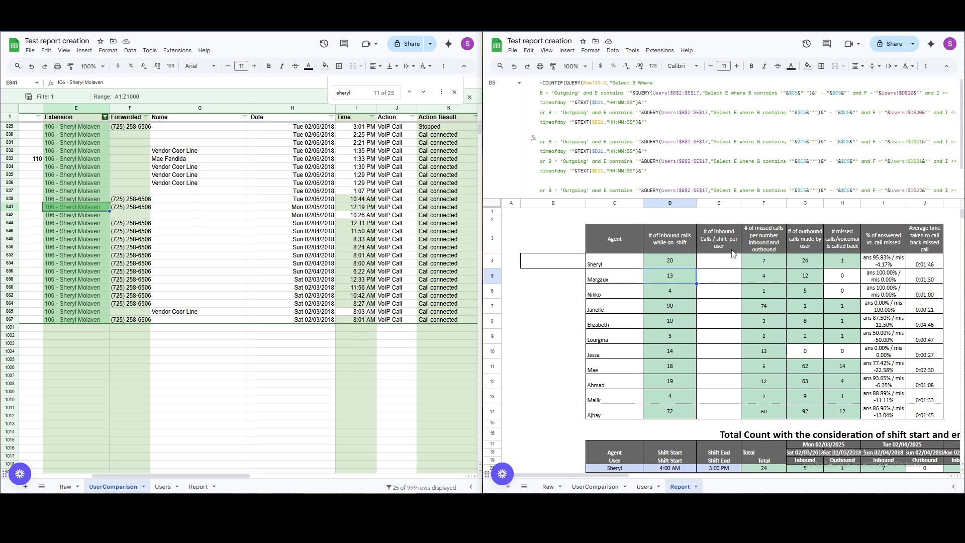
{"action": "scroll", "coordinate": [714, 170], "scroll_direction": "down", "scroll_amount": 2}
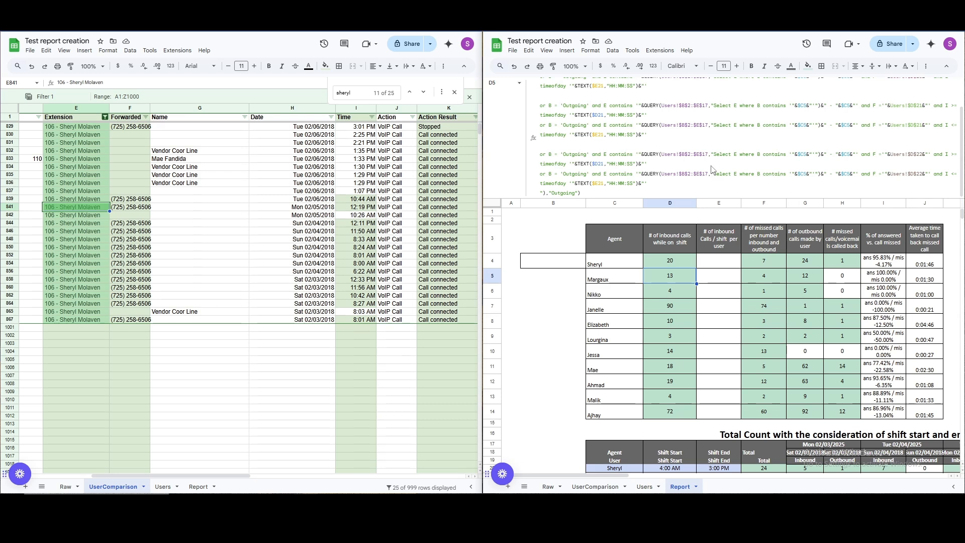
{"action": "scroll", "coordinate": [713, 171], "scroll_direction": "up", "scroll_amount": 3}
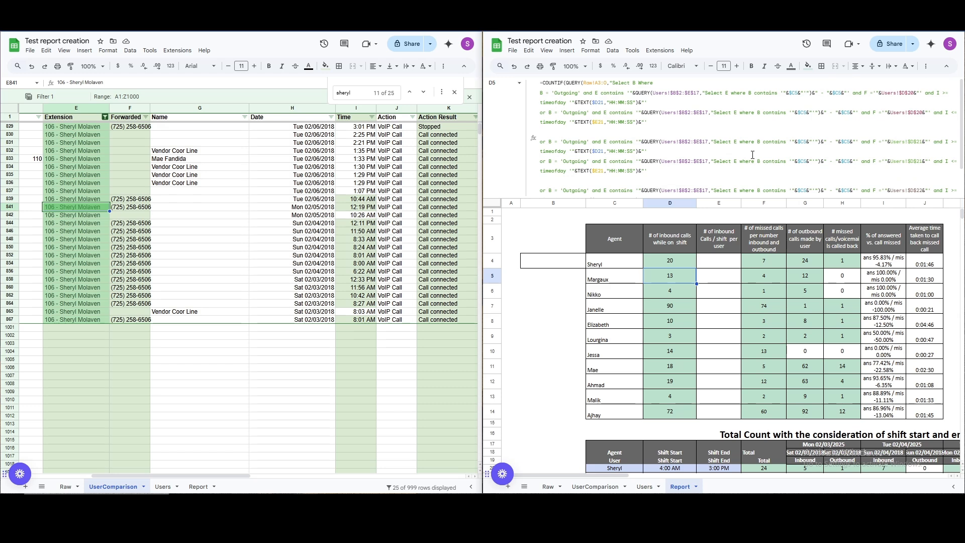